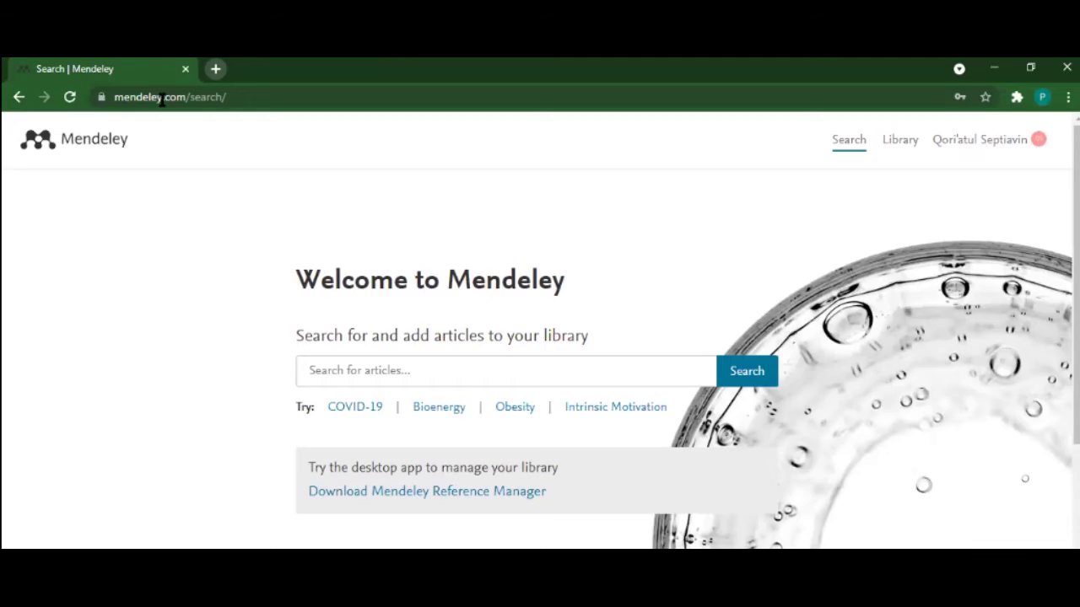
Search the web for "web importer mendeley" in a new browser tab.
key("ctrl+t")
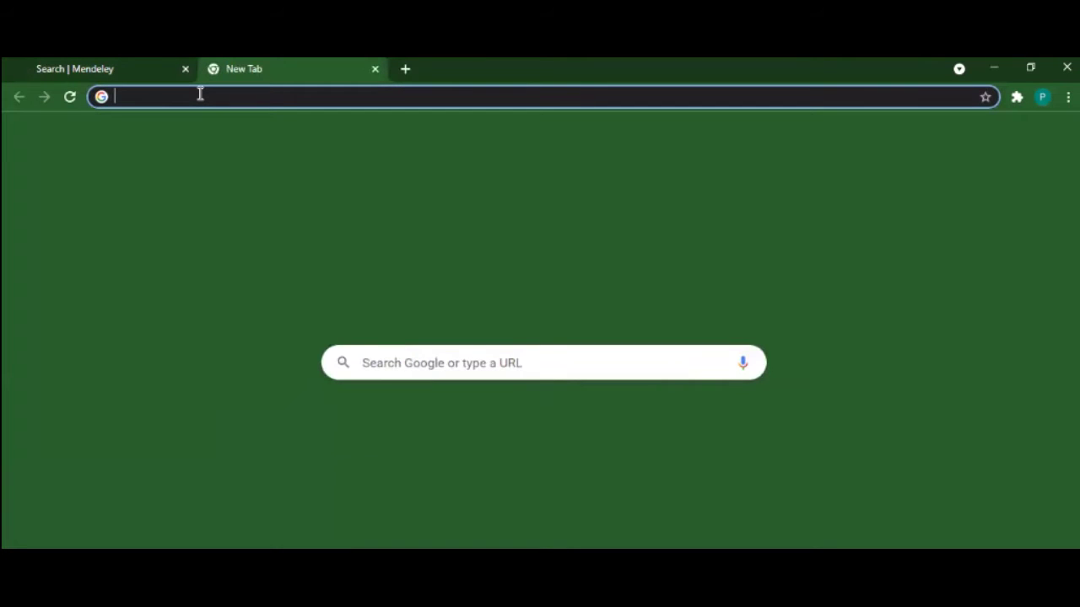
type("we")
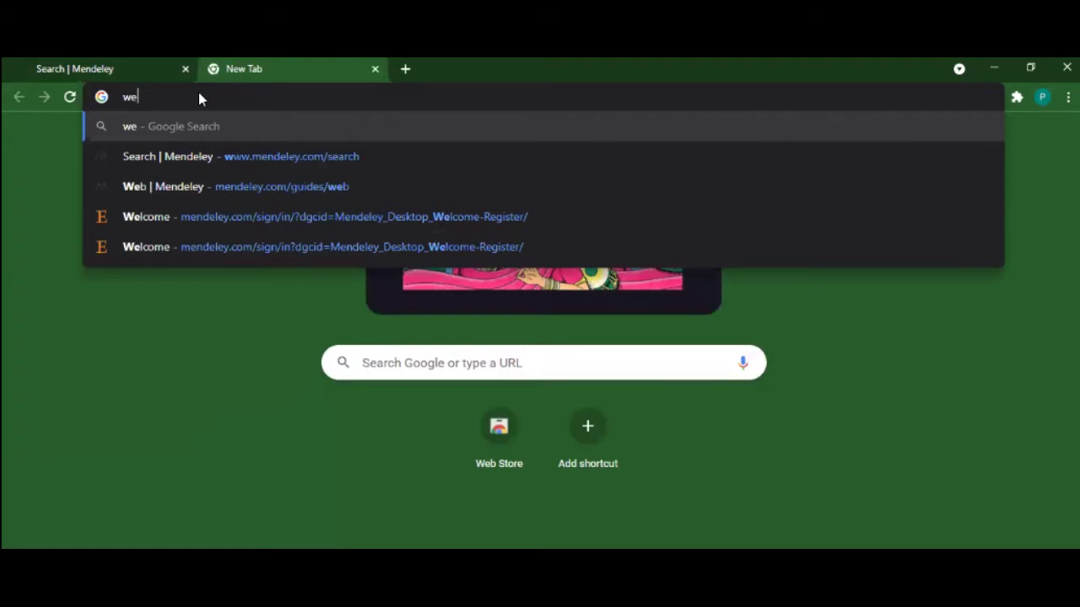
type("b impor")
key("Down")
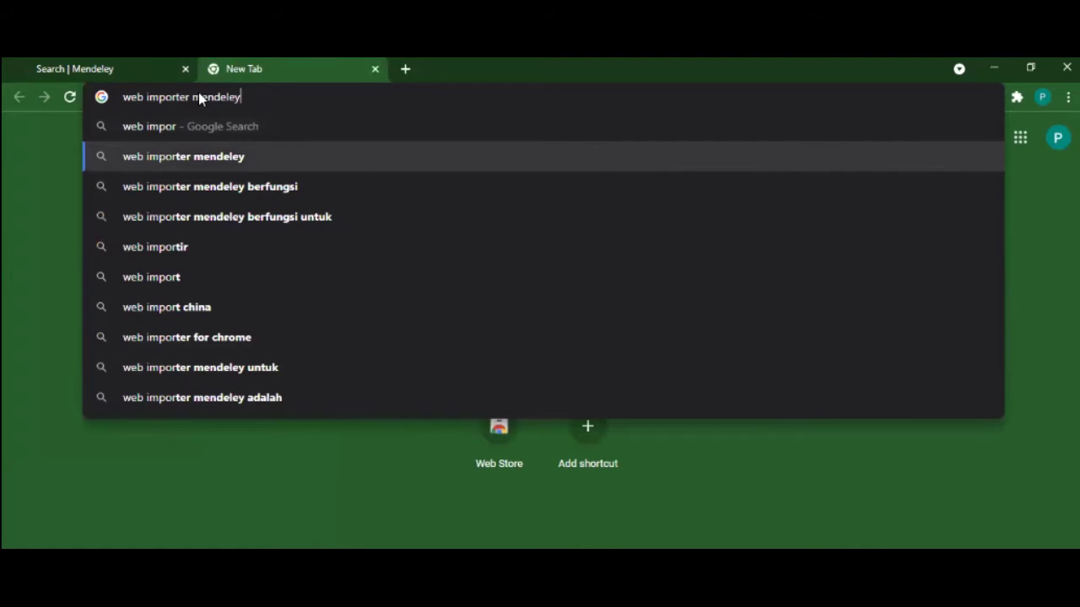
key("Return")
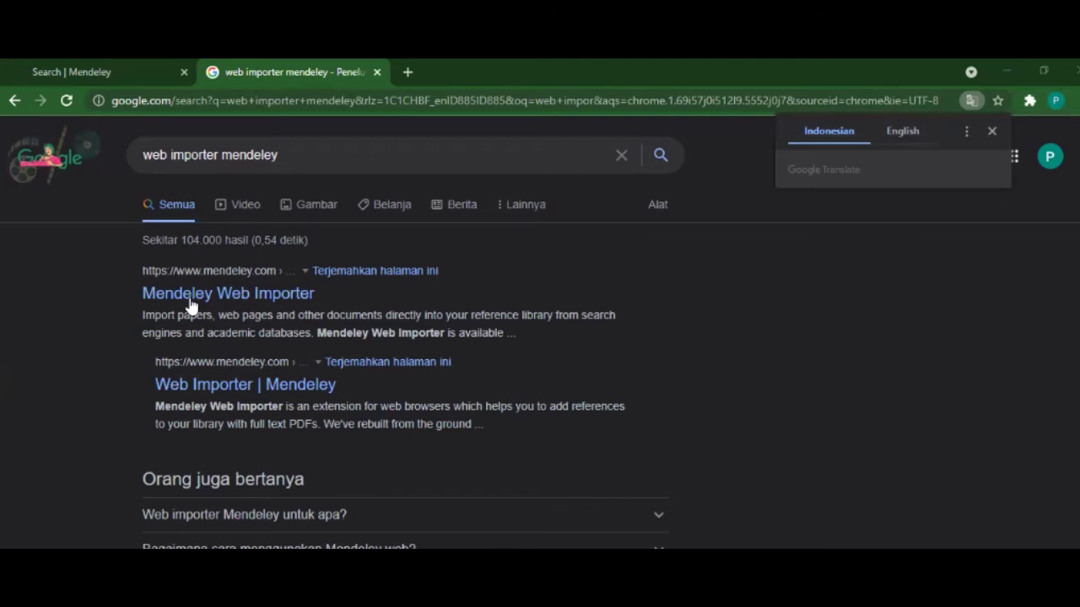
Open the Mendeley Web Importer page from the search results and go to its Chrome Web Store listing.
left_click(242, 302)
scroll(433, 376, "down", 1)
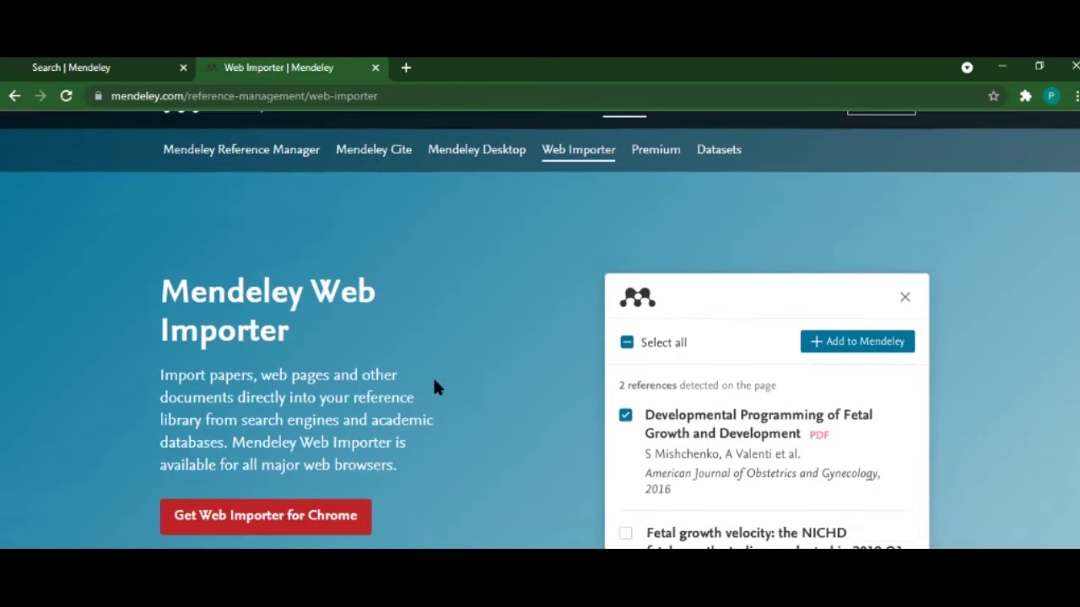
scroll(435, 384, "down", 2)
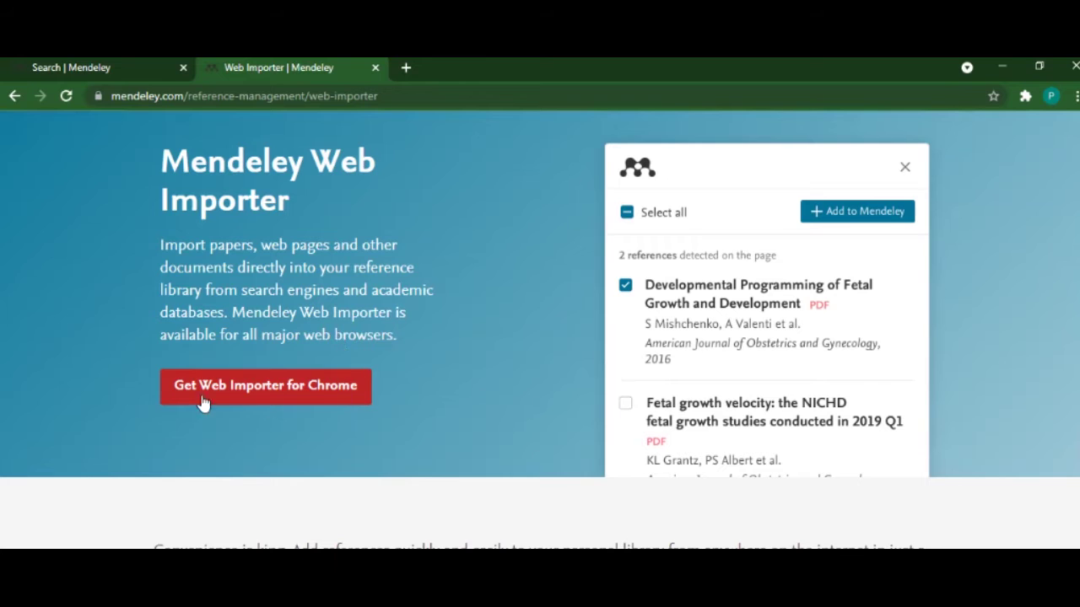
left_click(290, 386)
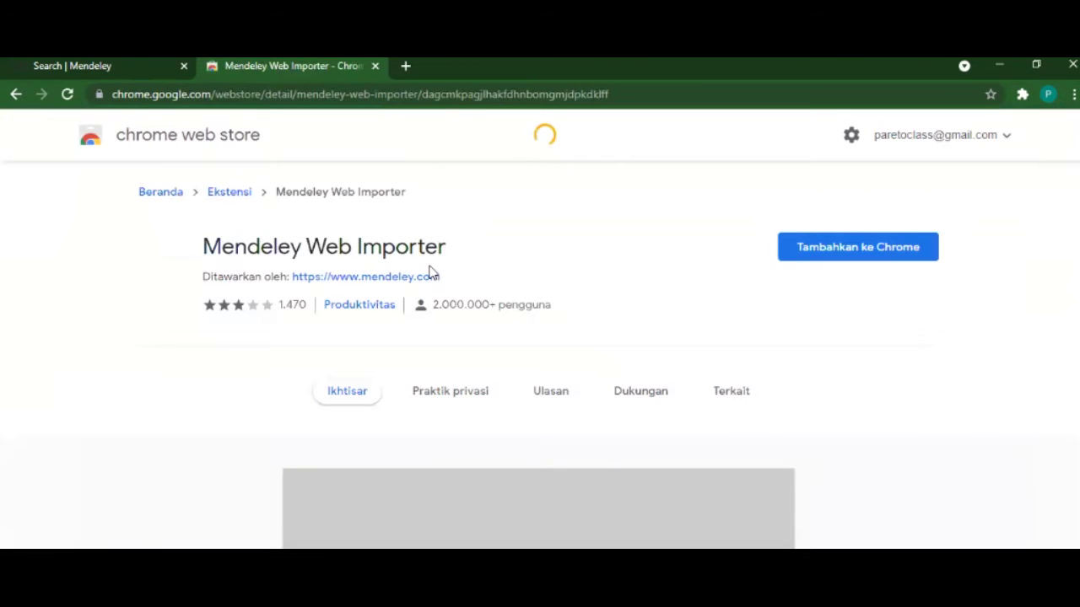
Add the Mendeley Web Importer extension to Chrome and dismiss the installation notice.
left_click(852, 247)
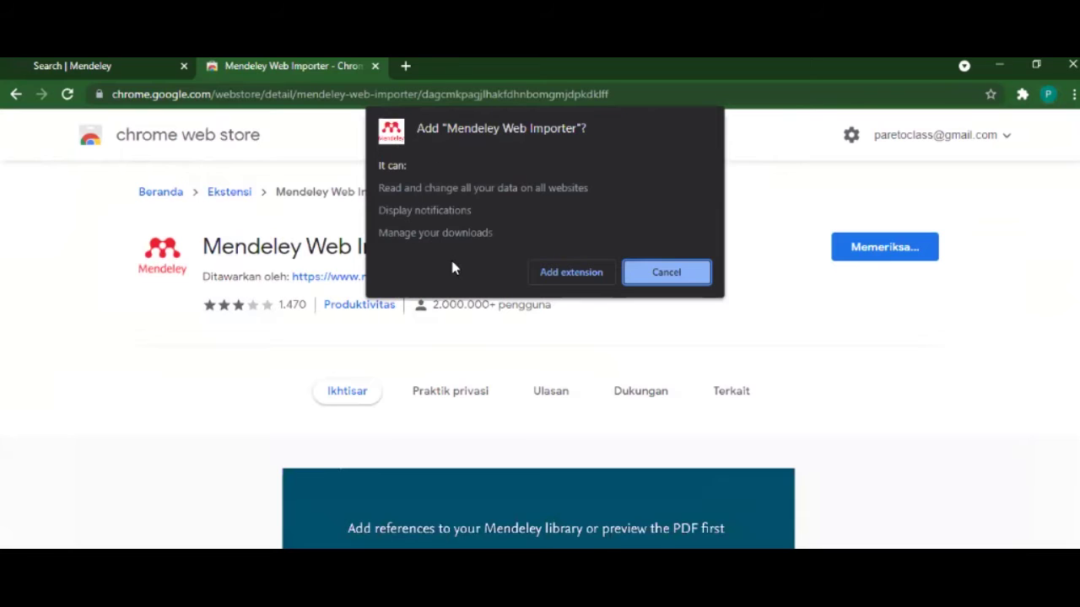
left_click(558, 277)
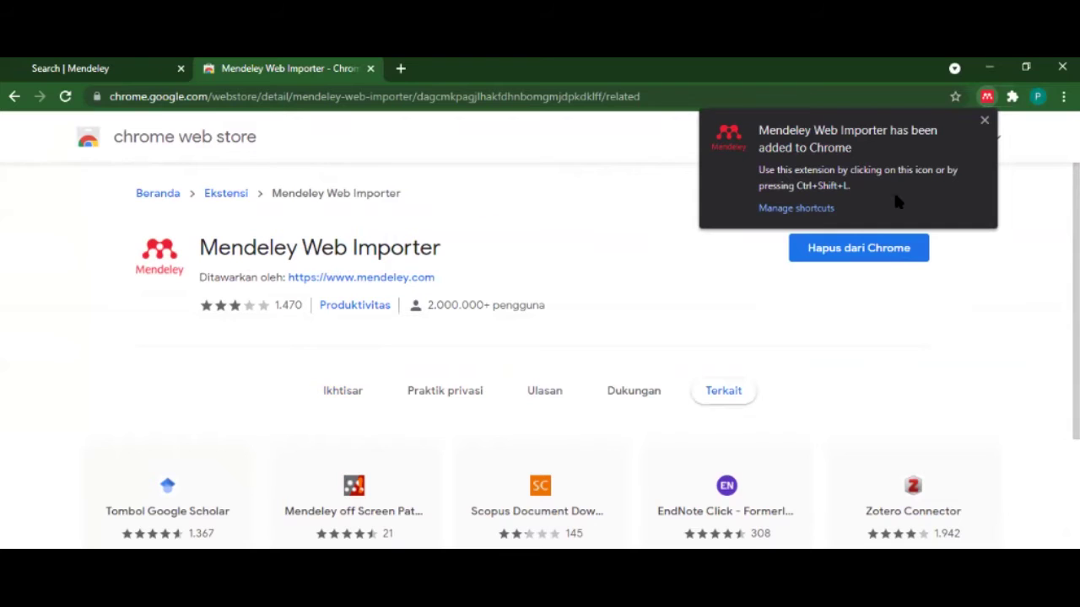
left_click(983, 121)
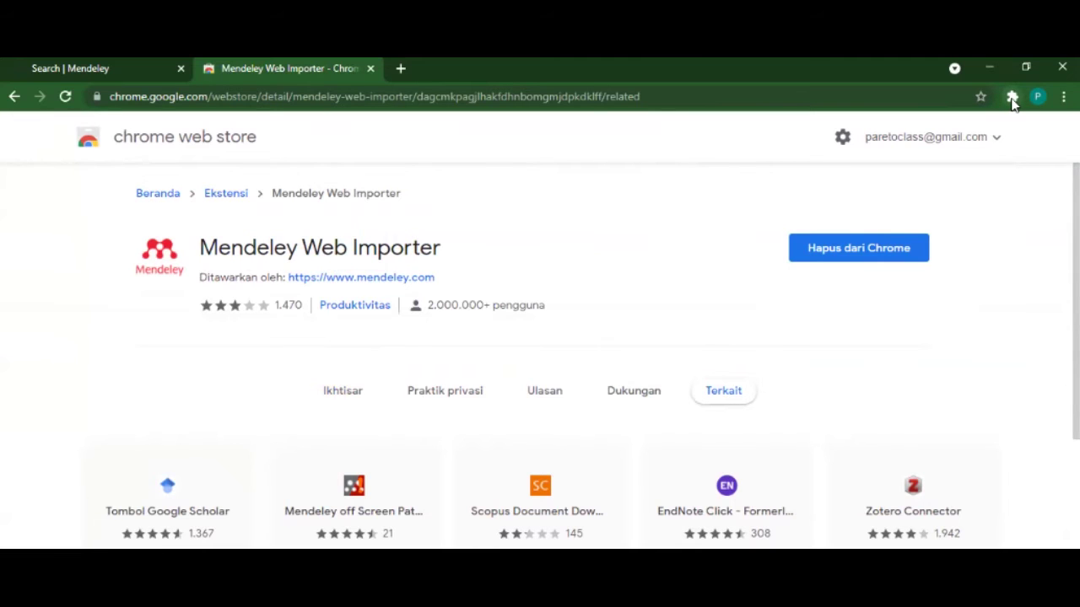
Pin the Mendeley Web Importer extension so it stays visible in the browser.
left_click(1012, 98)
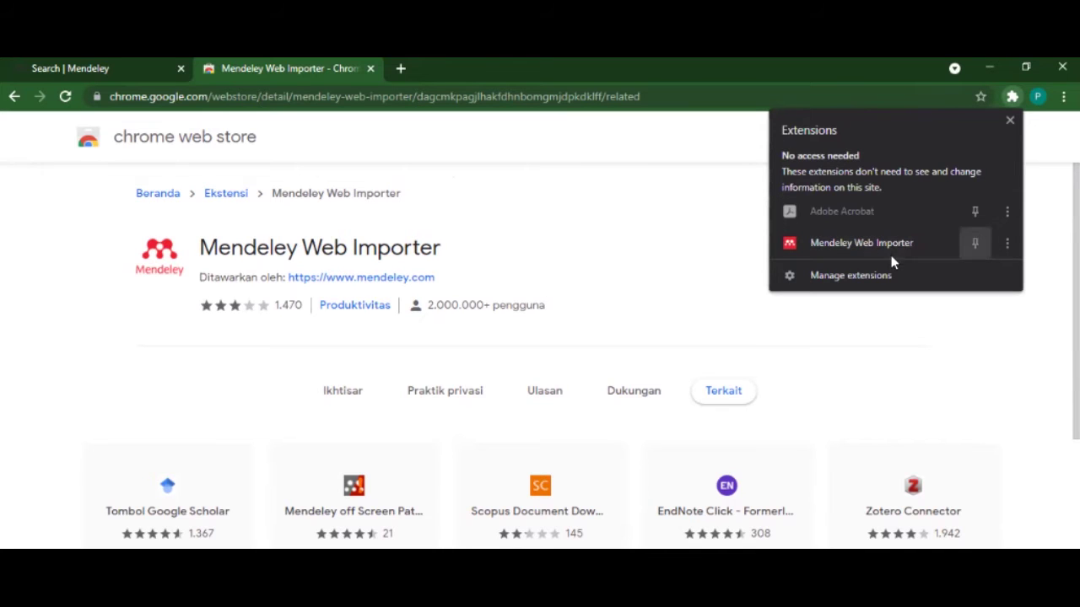
left_click(977, 243)
left_click(1011, 98)
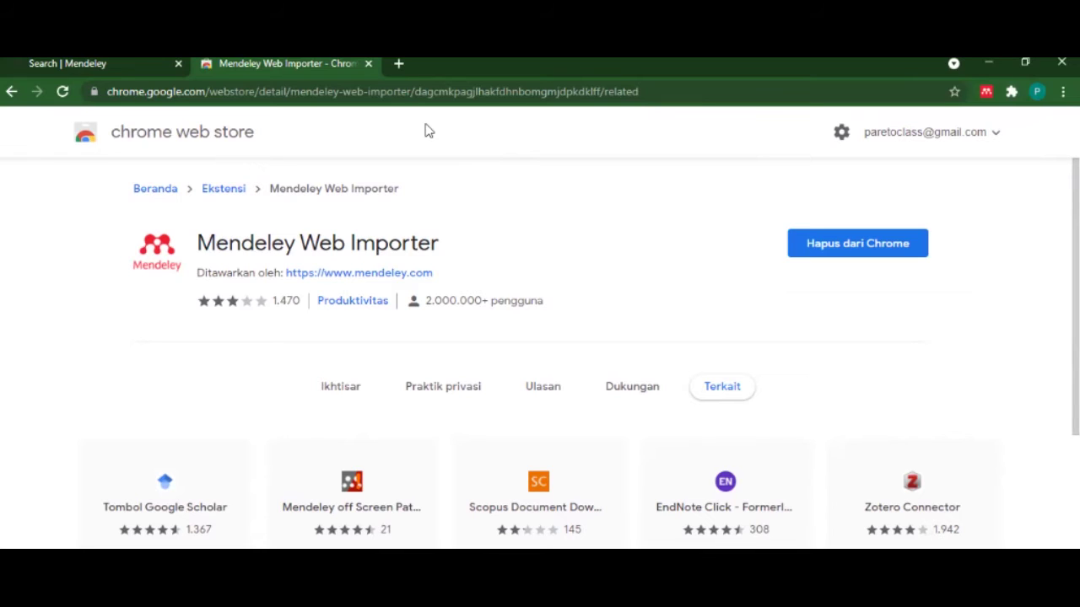
Search the web for "google scolar" in another new browser tab.
left_click(399, 64)
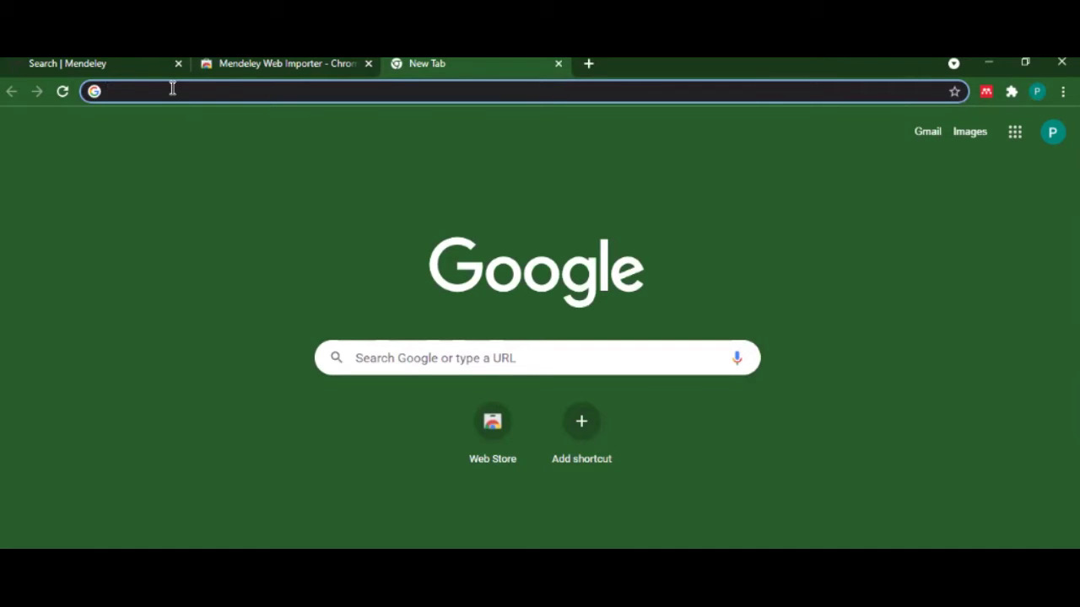
type("goog")
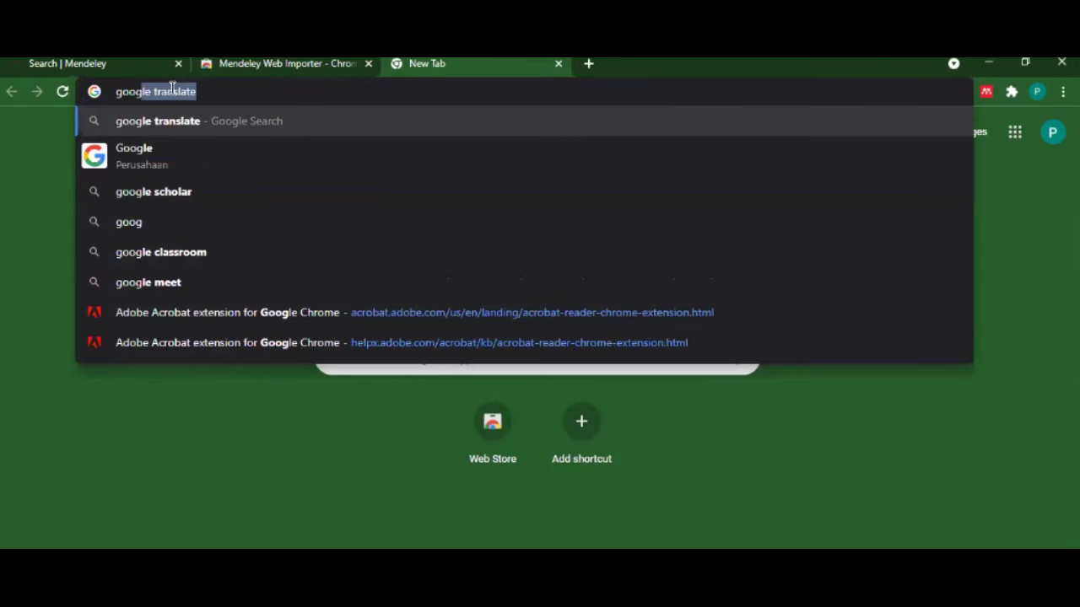
type("l")
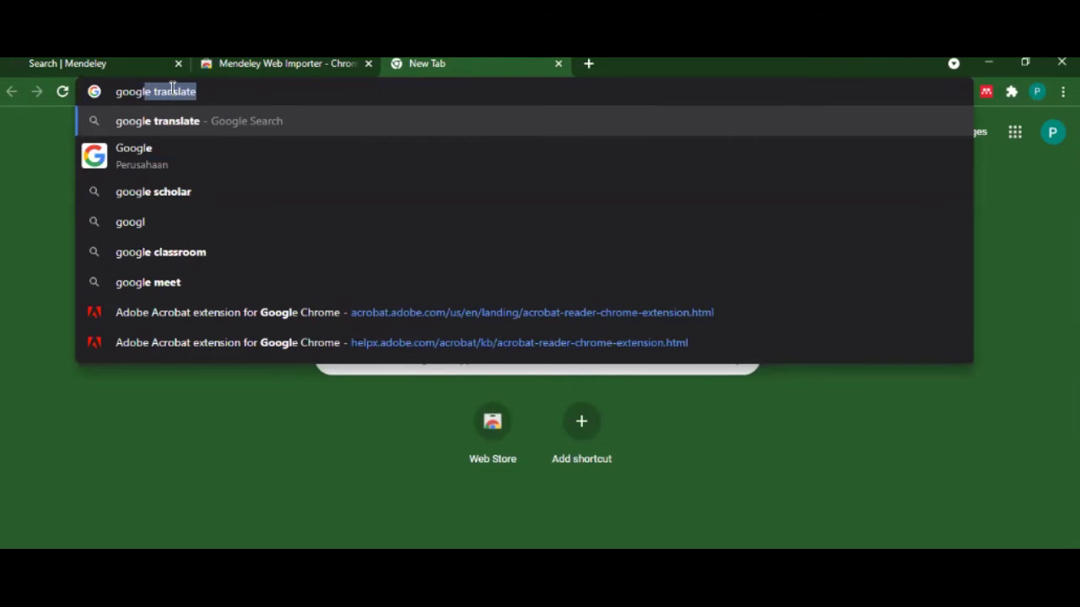
type("e")
key("BackSpace")
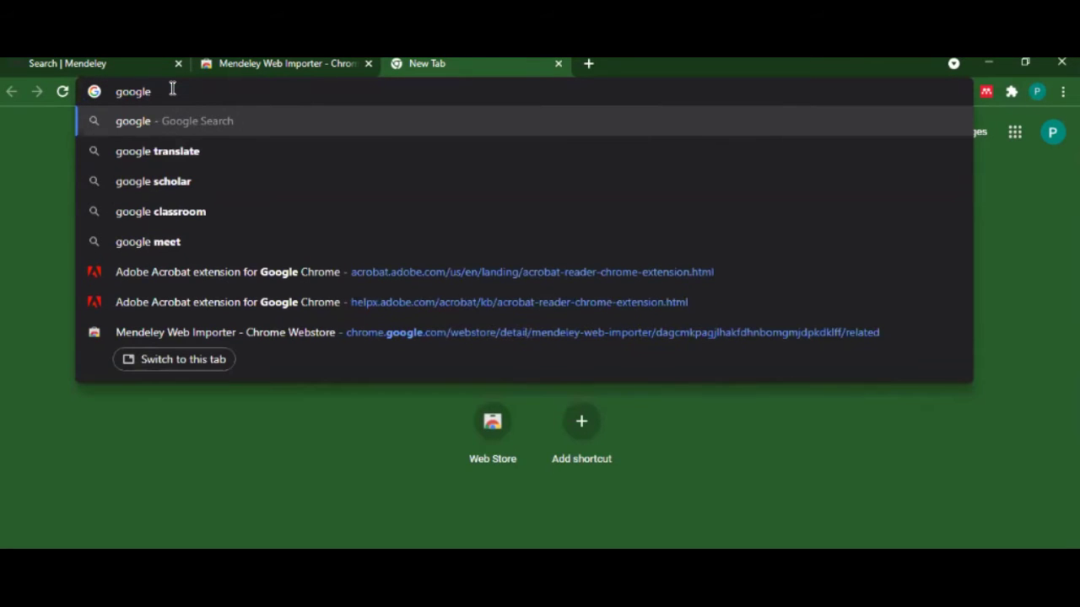
type("scolar")
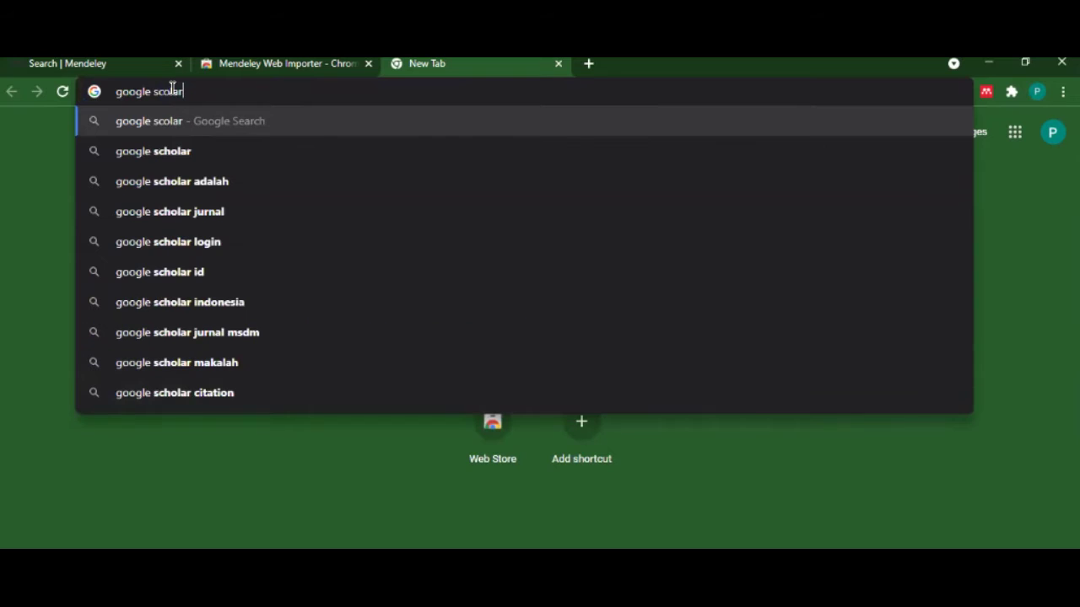
key("Return")
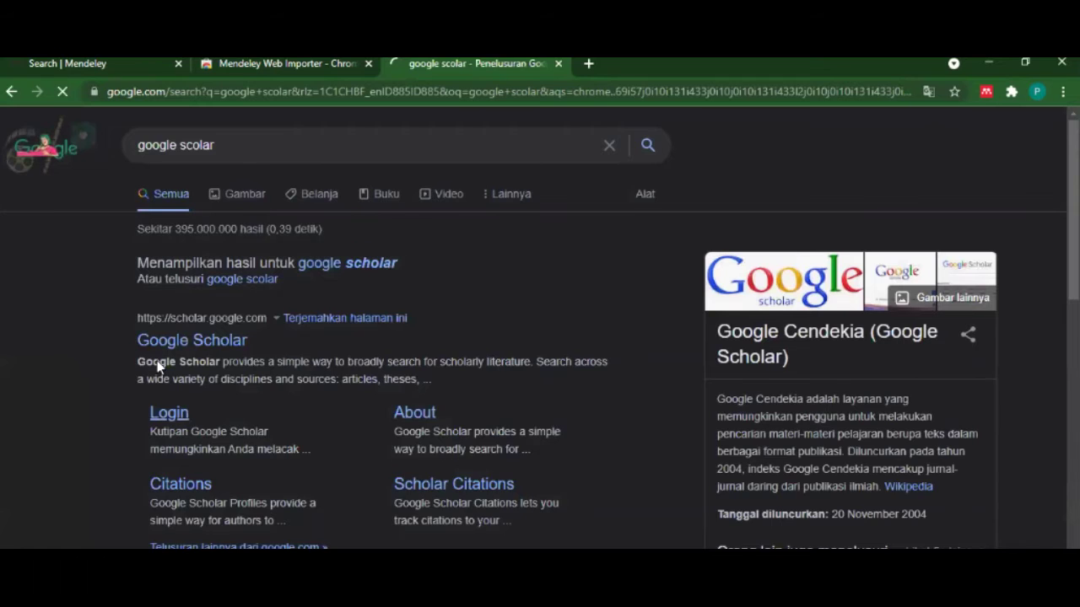
Open the Google Cendekia site from the search results.
scroll(157, 361, "down", 1)
scroll(182, 455, "down", 3)
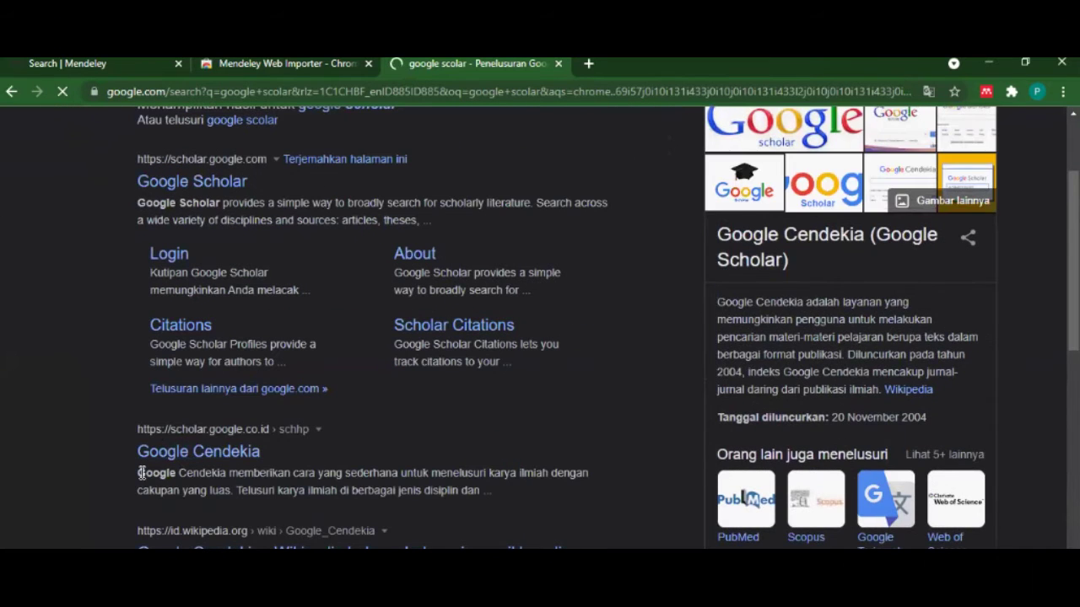
left_click(206, 450)
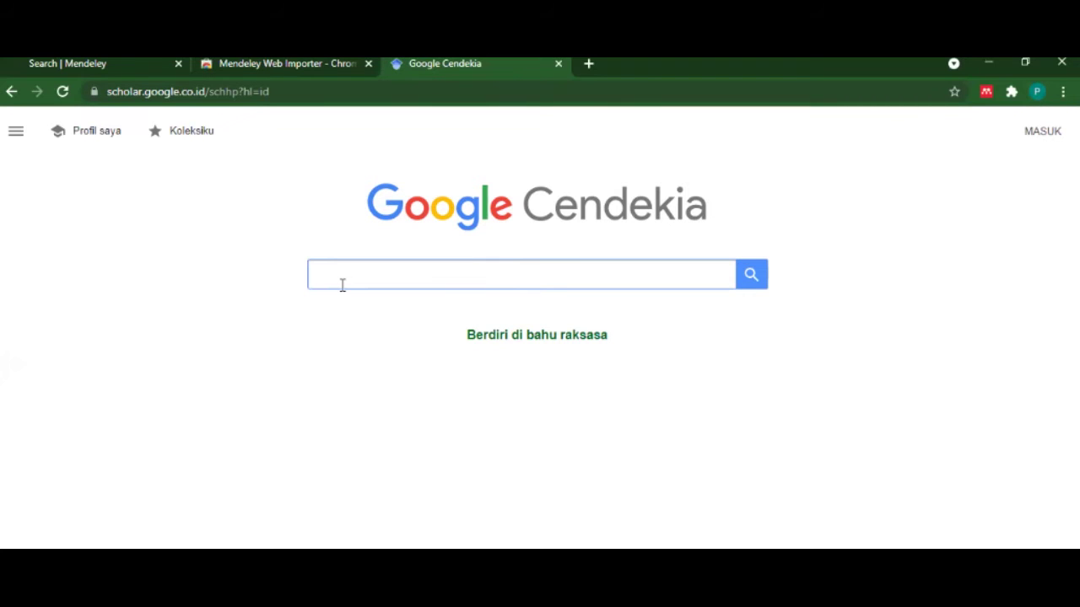
Search Google Cendekia for articles on "correlation economic growth and pollution".
type("correlation ")
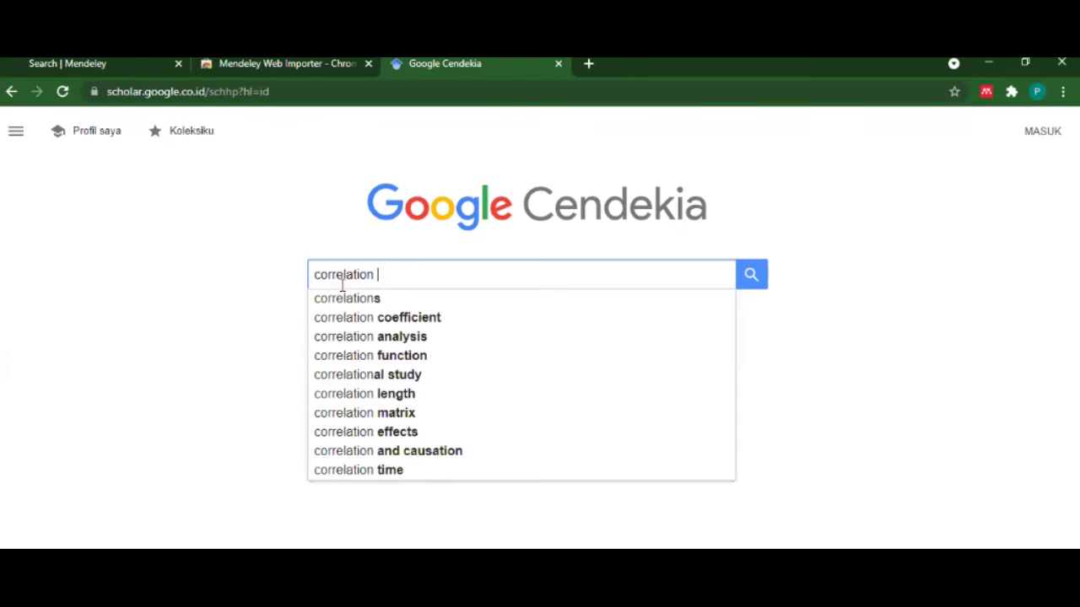
type("economi")
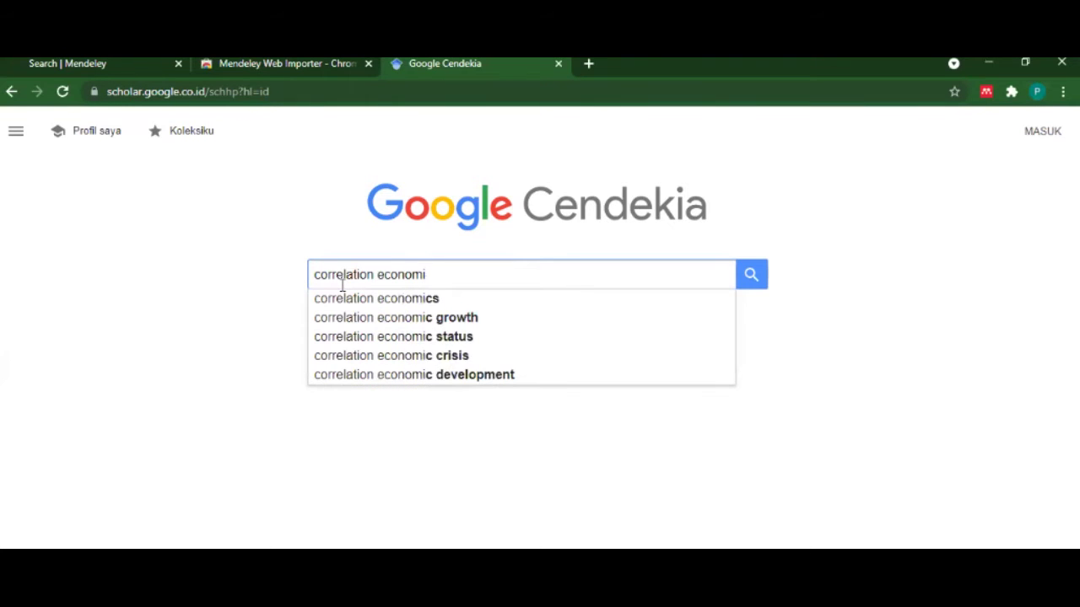
key("Down")
key("Down")
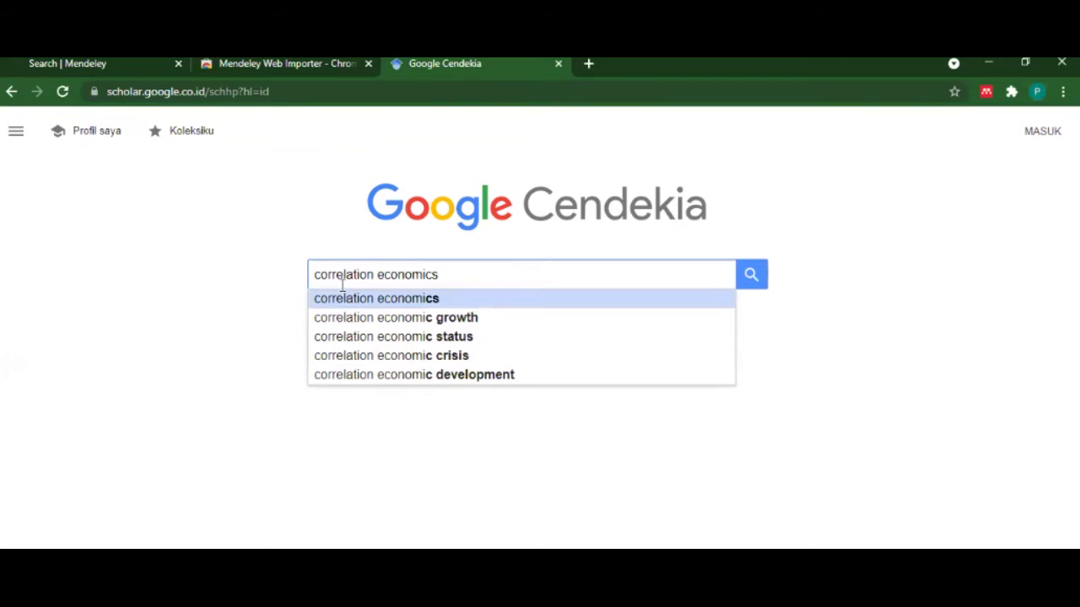
type("and ")
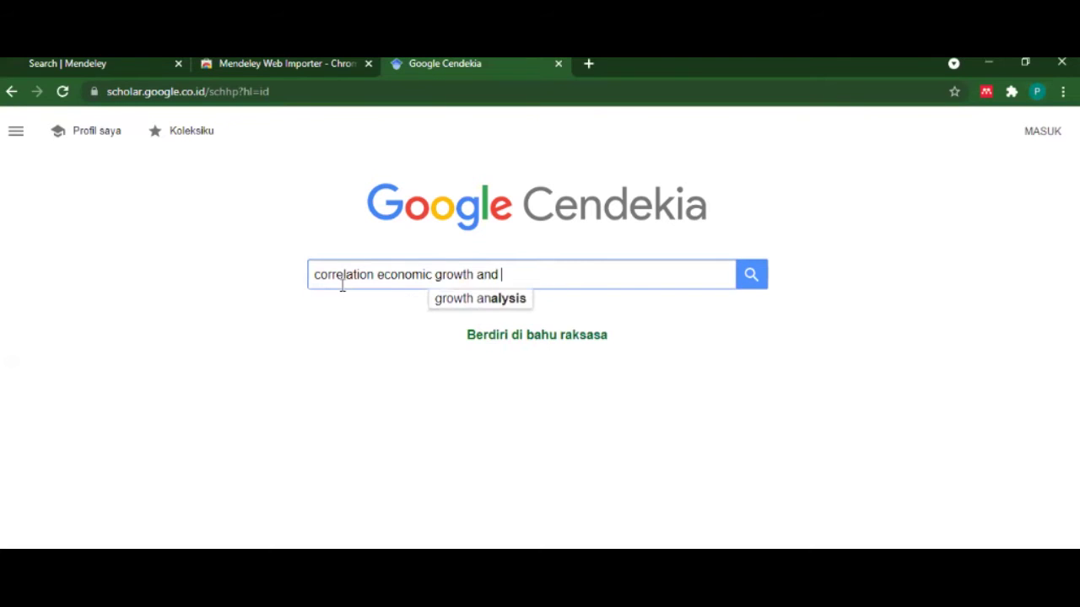
type("pollution")
key("Return")
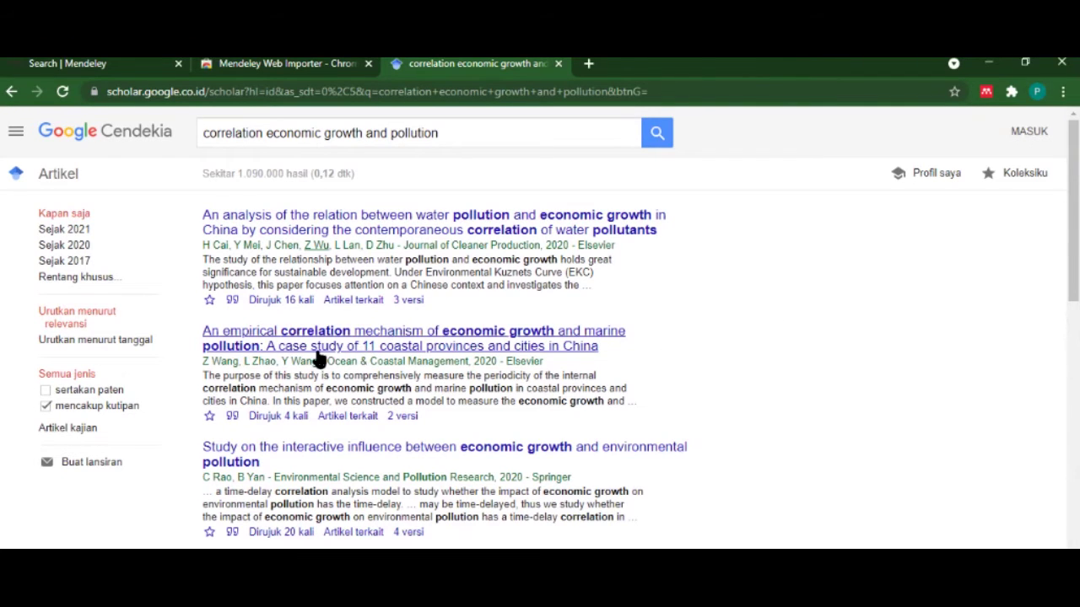
Open the article on the empirical correlation mechanism of economic growth and marine pollution in a new tab.
left_click(354, 353)
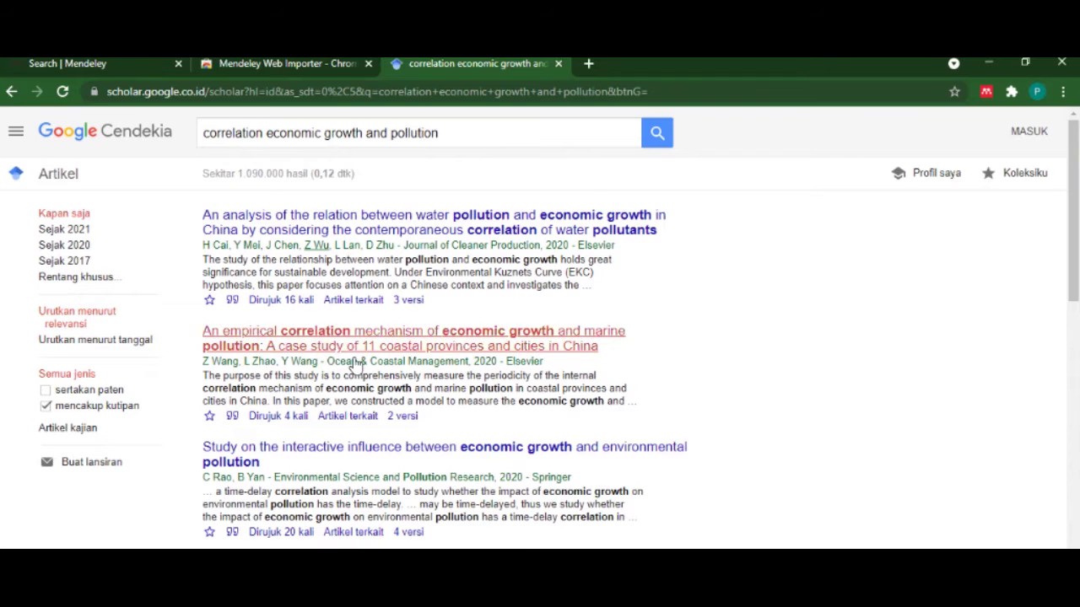
right_click(350, 340)
left_click(588, 69)
left_click(617, 64)
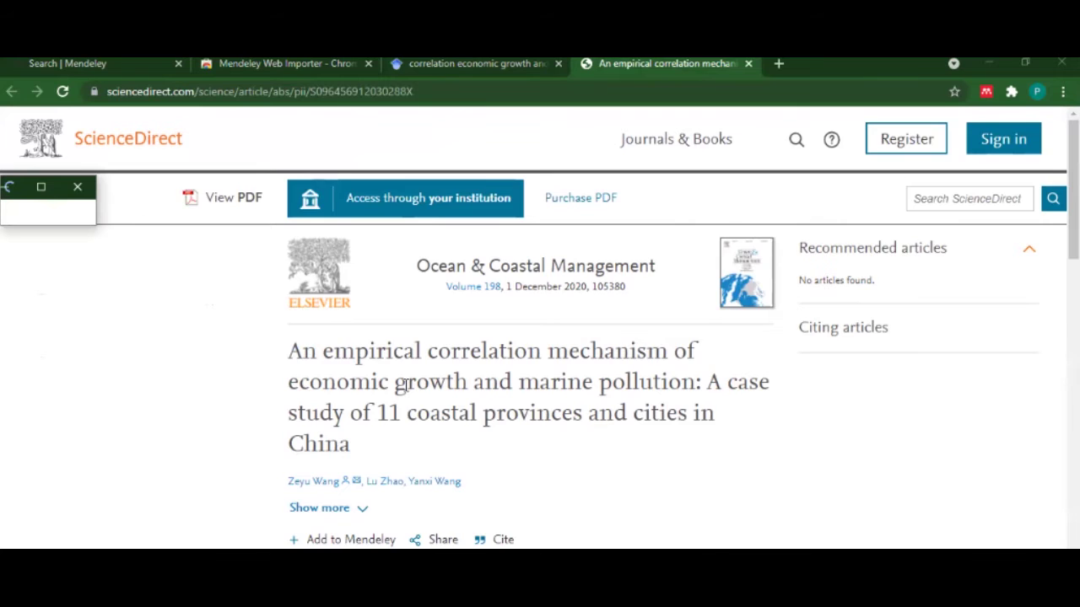
Look through the ScienceDirect article page and run the Mendeley Web Importer on it.
scroll(406, 384, "down", 4)
scroll(406, 384, "up", 4)
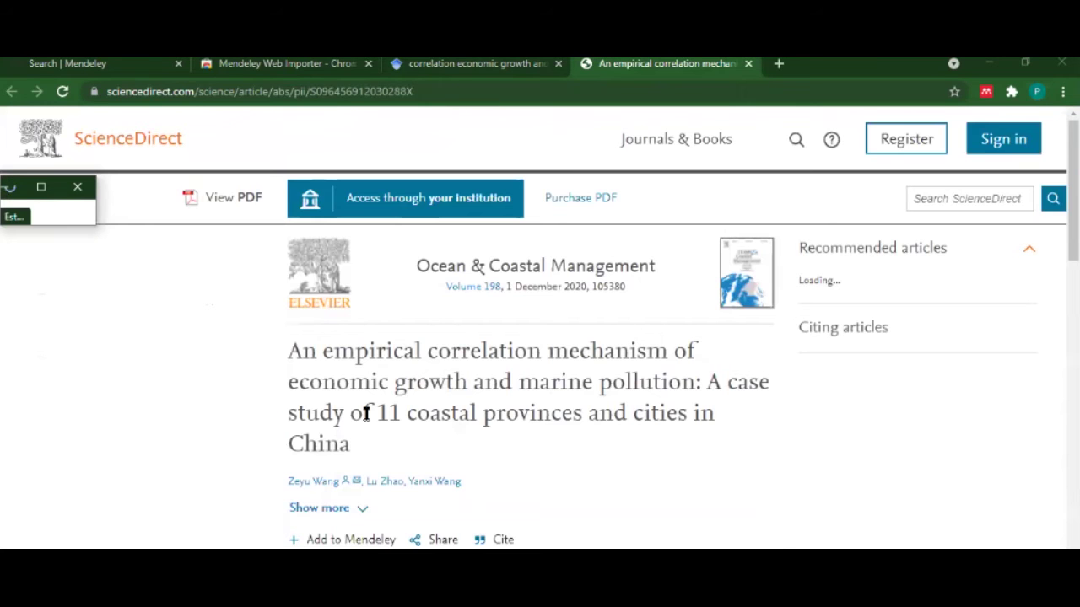
scroll(540, 422, "down", 6)
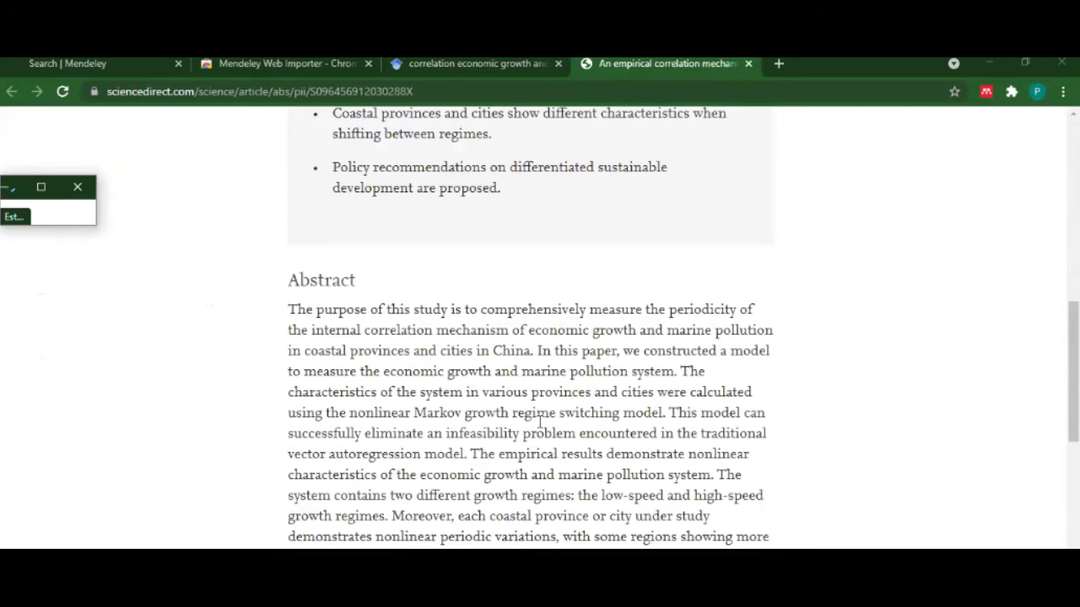
scroll(540, 422, "up", 1)
scroll(555, 332, "up", 4)
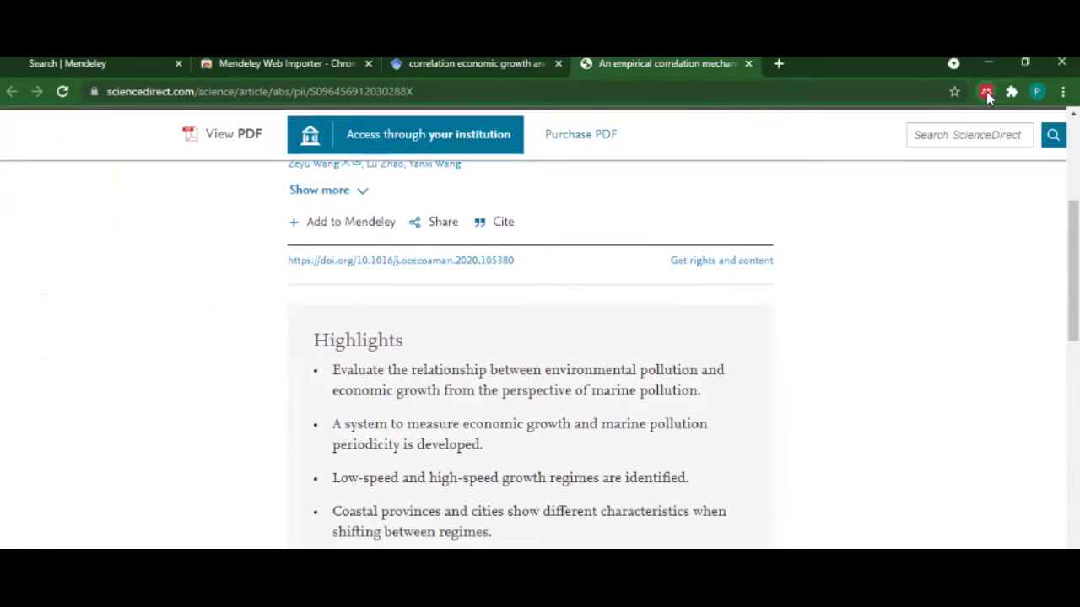
left_click(987, 93)
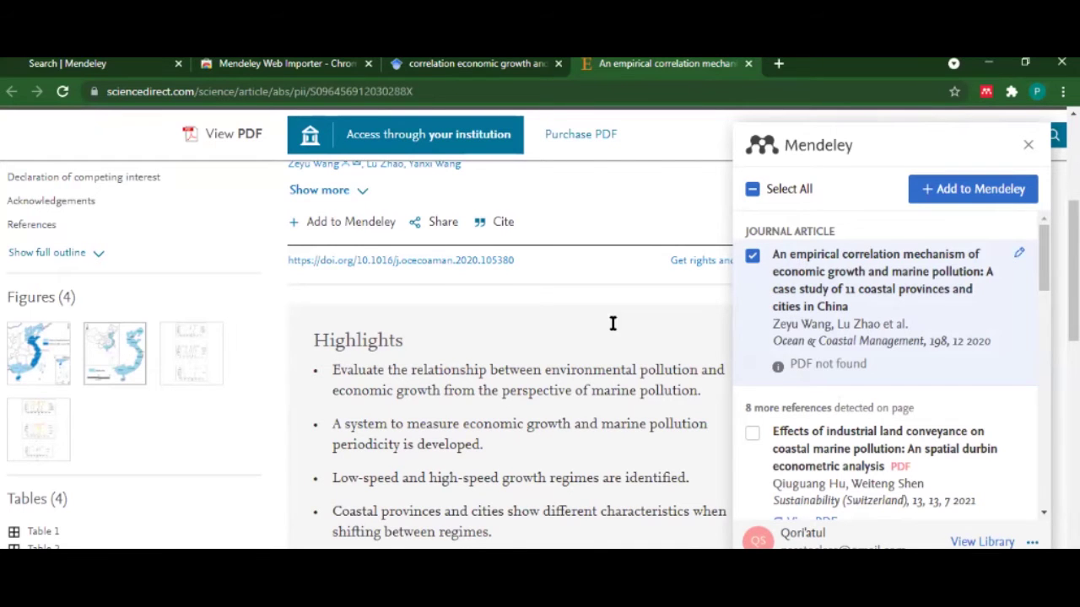
Open the detected marine pollution journal article's reference for editing in the Mendeley importer.
scroll(614, 337, "up", 1)
scroll(609, 374, "up", 2)
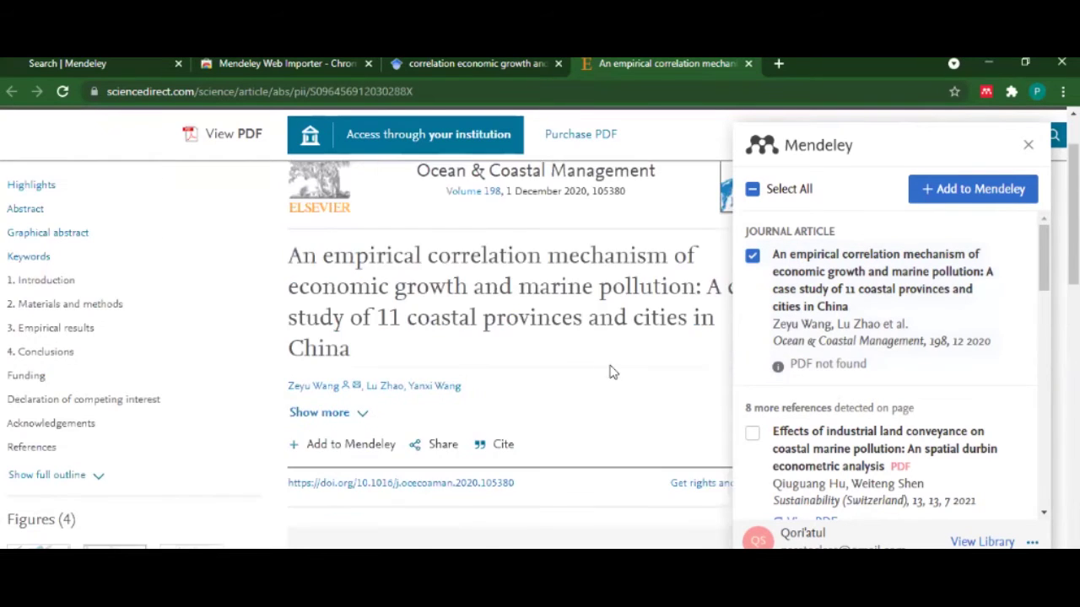
scroll(609, 373, "up", 2)
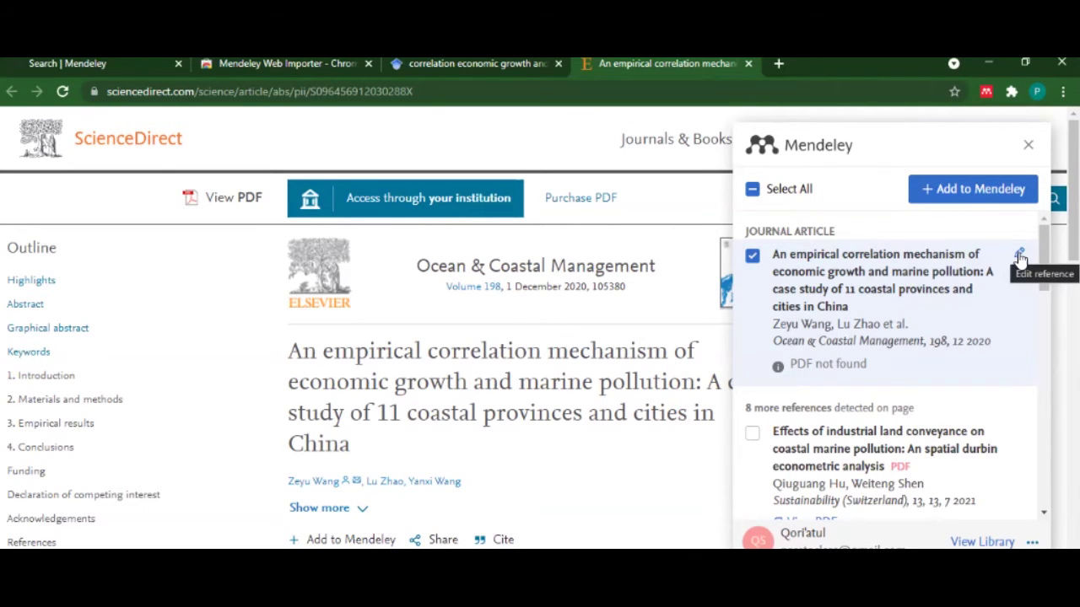
left_click(1020, 256)
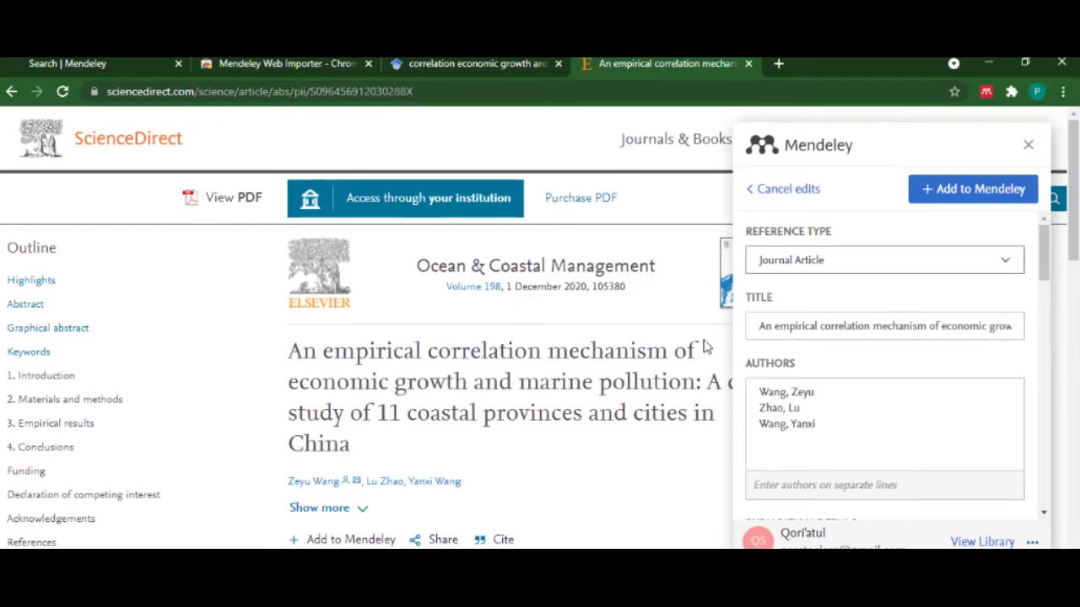
Check the full title of the article reference through to its end.
left_click(849, 325)
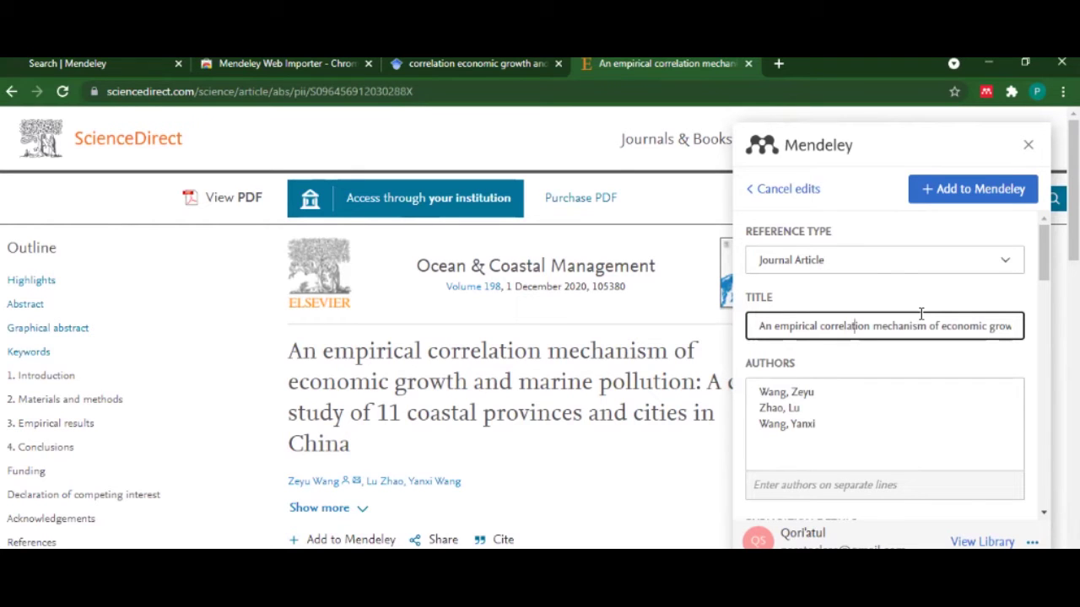
key("Right")
key("Right")
key("Right")
key("Right")
key("Right")
key("Right")
key("Right")
key("Right")
key("Right")
key("Right")
key("Right")
key("Right")
key("Right")
key("Right")
key("Right")
key("Right")
key("Right")
key("Right")
key("Right")
key("Right")
key("Right")
key("Right")
key("Right")
key("Right")
key("Right")
key("Right")
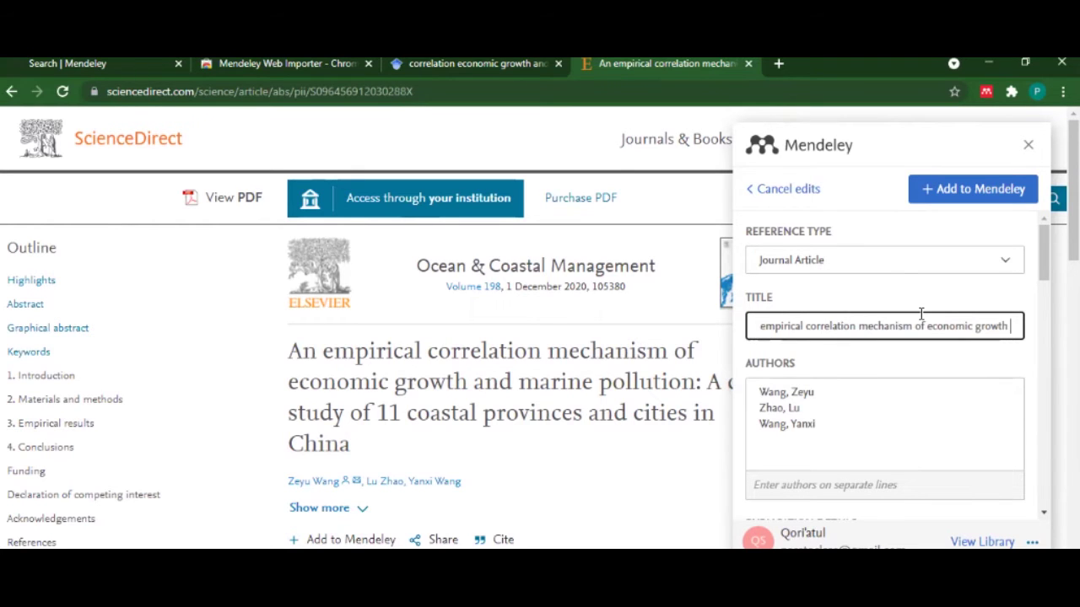
key("Right")
key("Right")
key("Right")
key("Right")
key("Right")
key("Right")
key("Right")
key("Right")
key("Right")
key("Right")
key("Right")
key("Right")
key("Right")
key("Right")
key("Right")
key("Right")
key("Right")
key("Right")
key("Right")
key("Right")
key("Right")
key("Right")
key("Right")
key("Right")
key("Right")
key("Right")
key("Right")
key("Right")
key("Right")
key("Right")
key("Right")
key("Right")
key("Right")
key("Right")
key("Right")
key("Right")
key("Right")
key("Right")
key("Right")
key("Right")
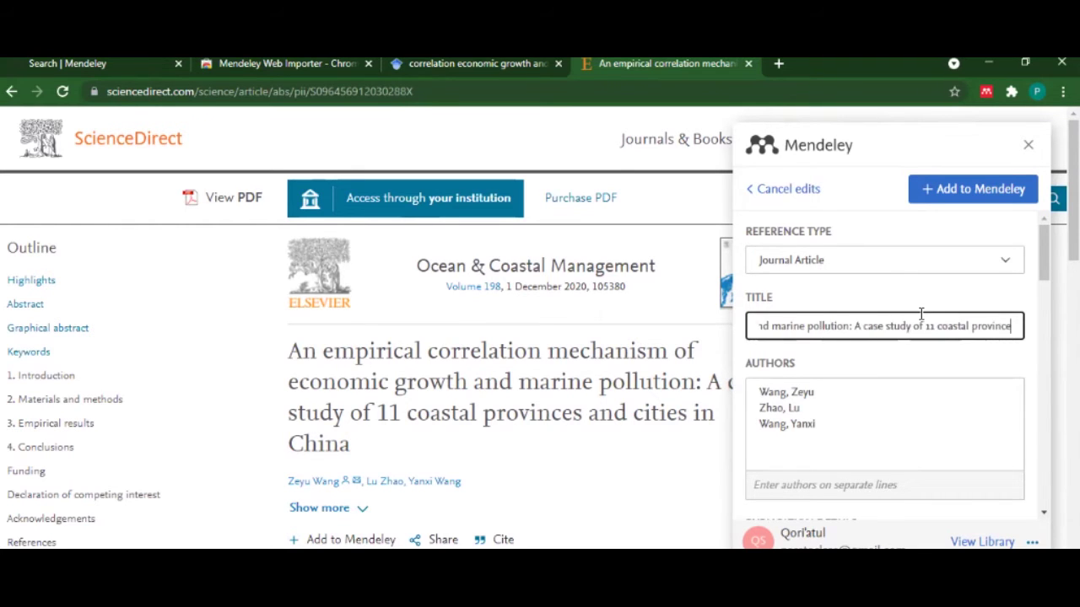
key("Right")
key("Right")
key("Right")
key("Right")
key("Right")
key("Right")
key("Right")
key("Right")
key("Right")
key("Right")
key("Right")
key("Right")
key("Right")
key("Right")
key("Right")
key("Right")
key("Right")
key("Right")
key("Right")
key("Right")
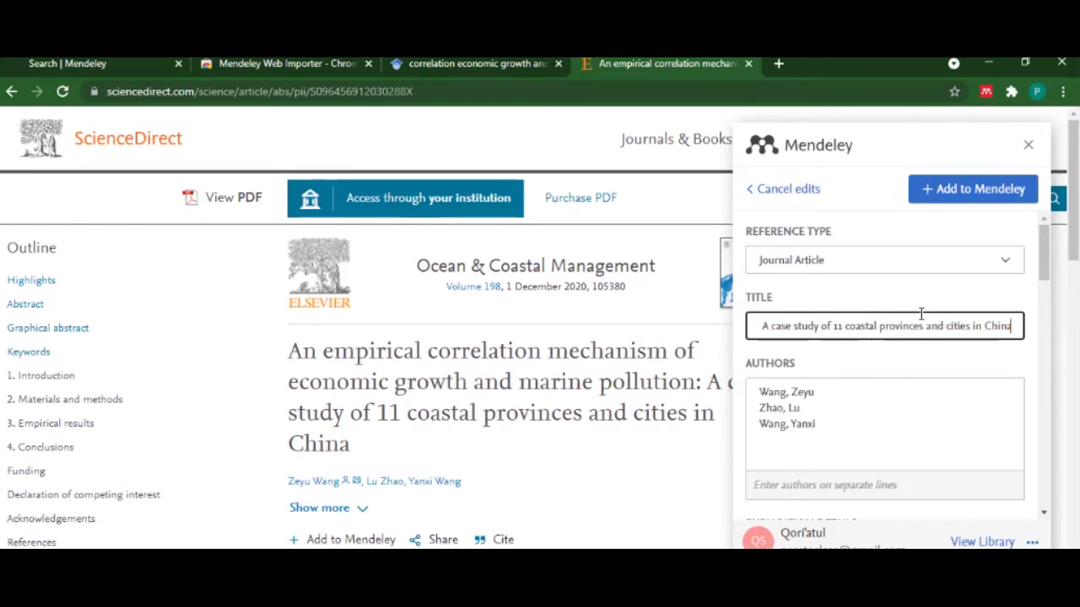
Review the reference's authors, publication details, abstract, keywords, websites and identifiers.
scroll(913, 361, "down", 3)
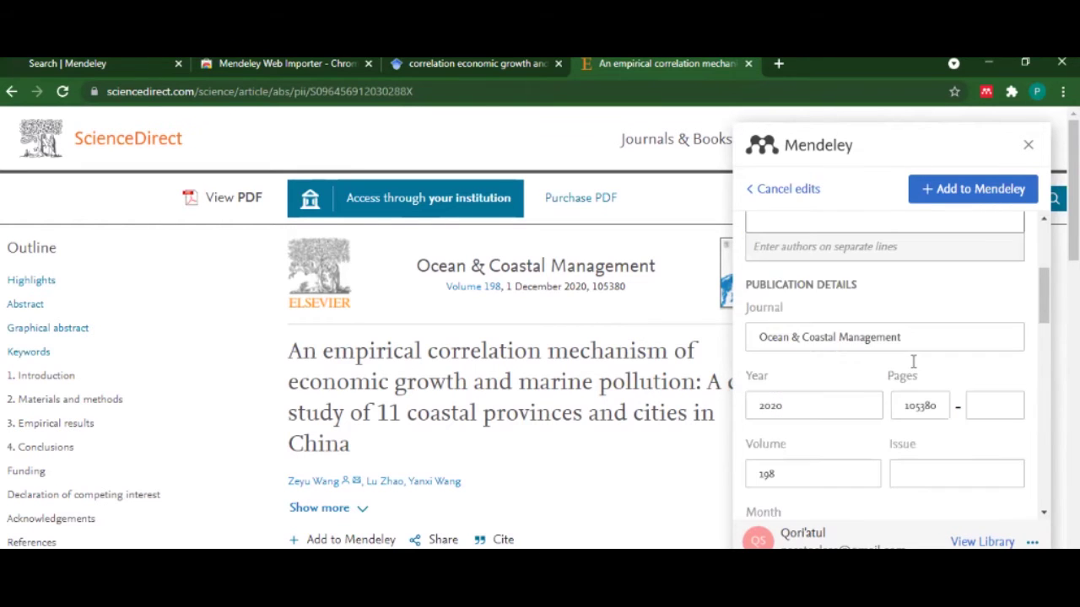
scroll(864, 396, "down", 3)
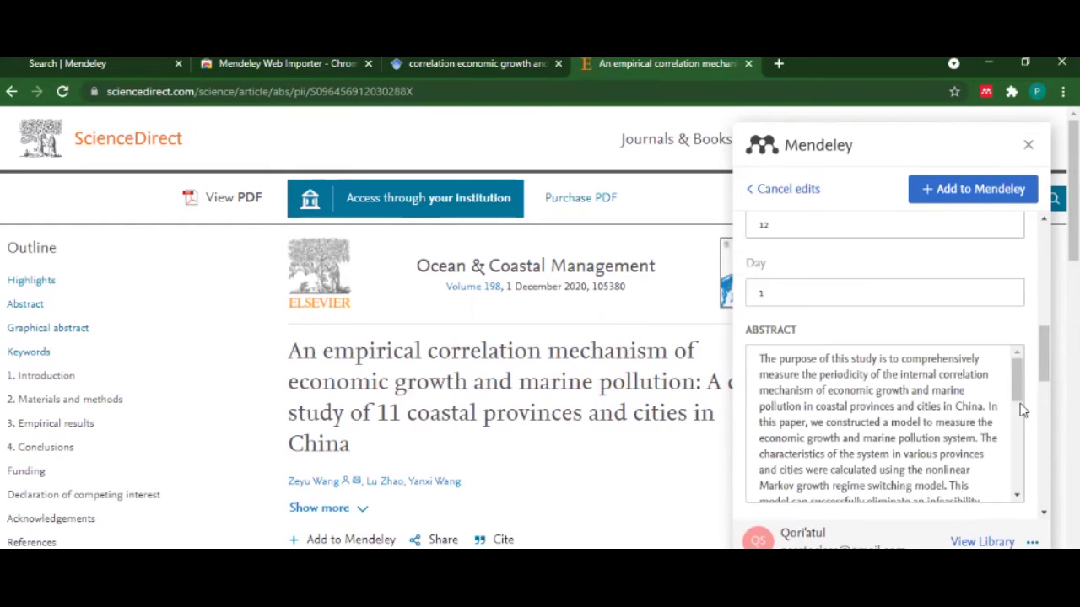
scroll(1020, 410, "down", 3)
scroll(932, 440, "down", 3)
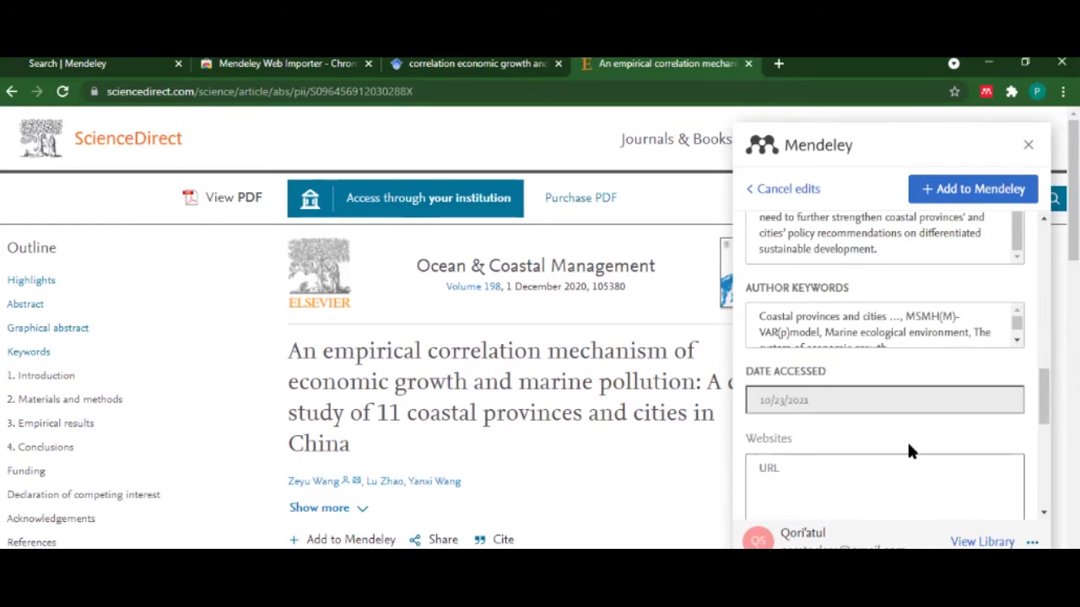
scroll(909, 448, "down", 3)
scroll(894, 430, "up", 10)
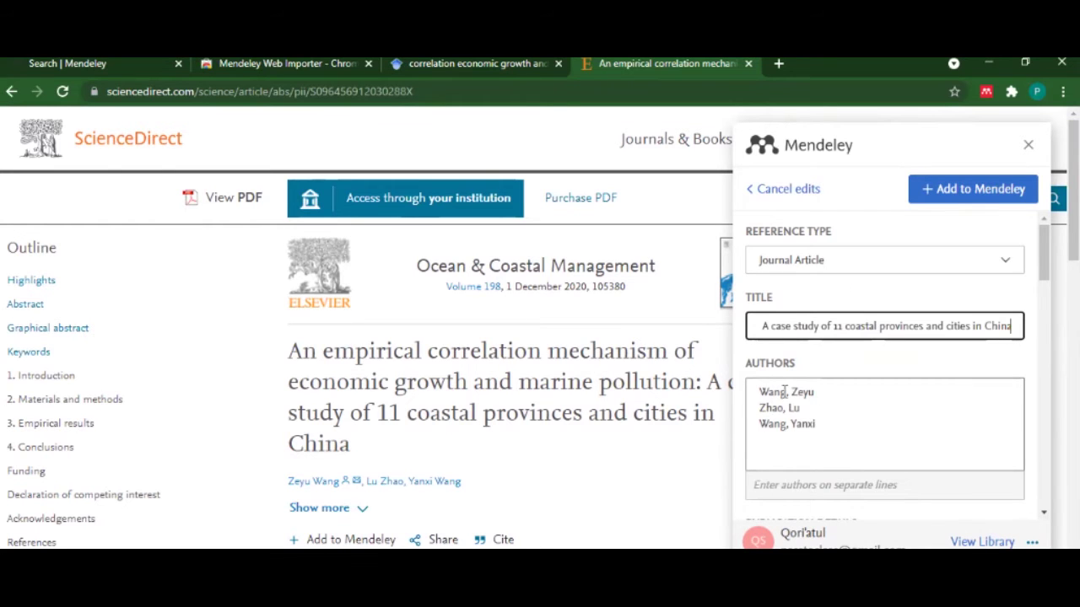
scroll(807, 443, "down", 1)
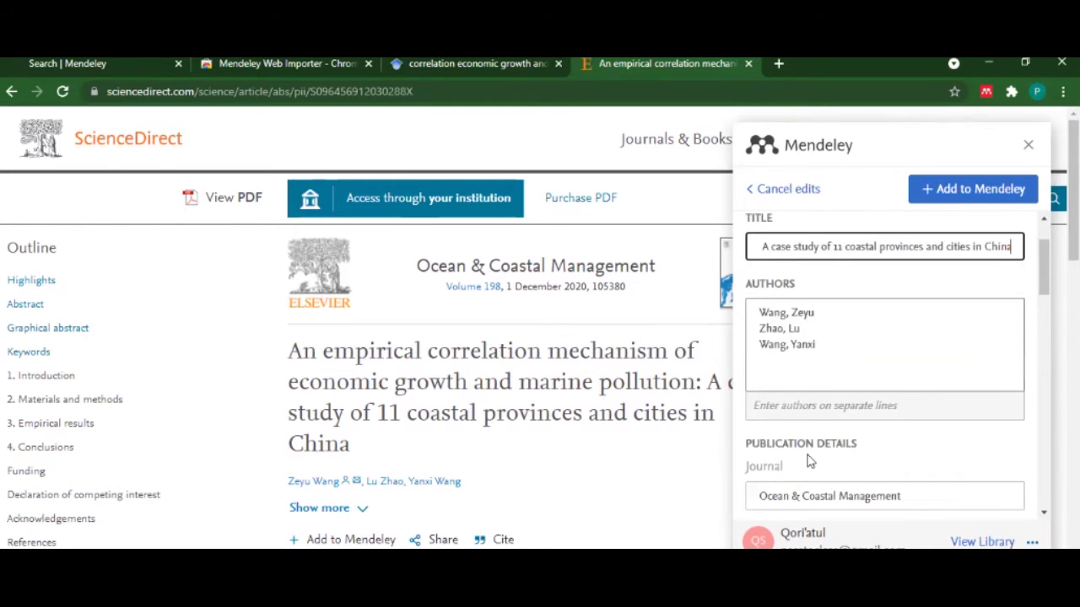
scroll(802, 438, "down", 2)
scroll(797, 415, "down", 8)
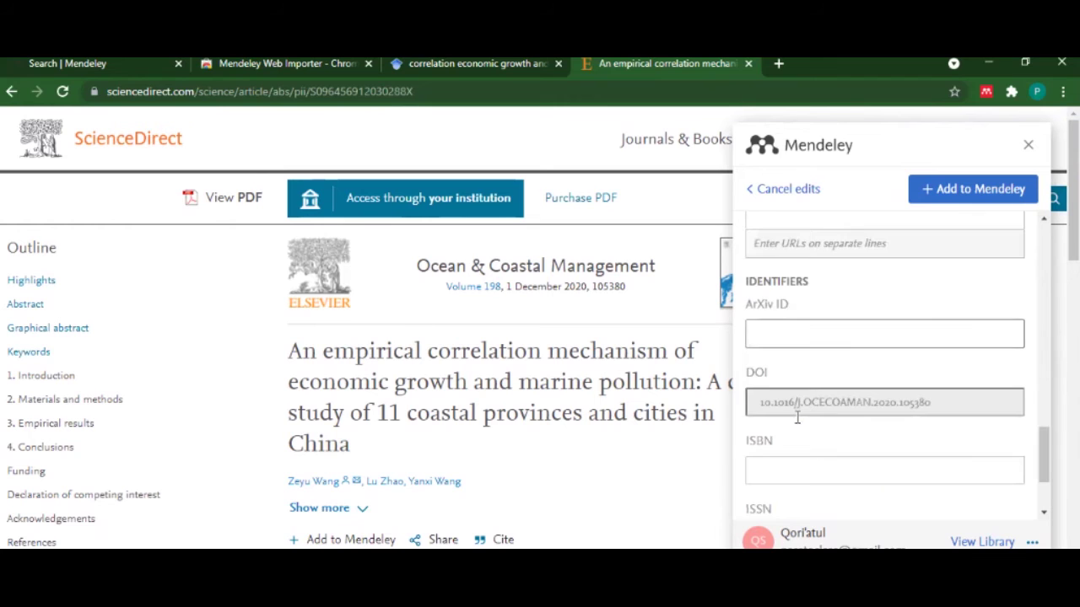
scroll(797, 417, "down", 2)
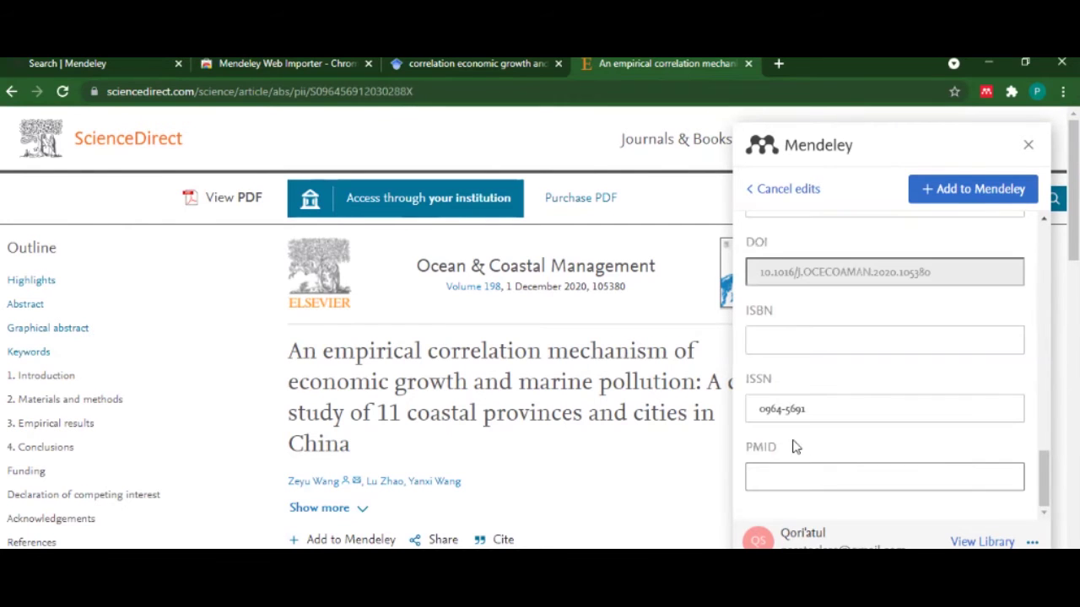
scroll(788, 438, "down", 3)
scroll(784, 473, "up", 3)
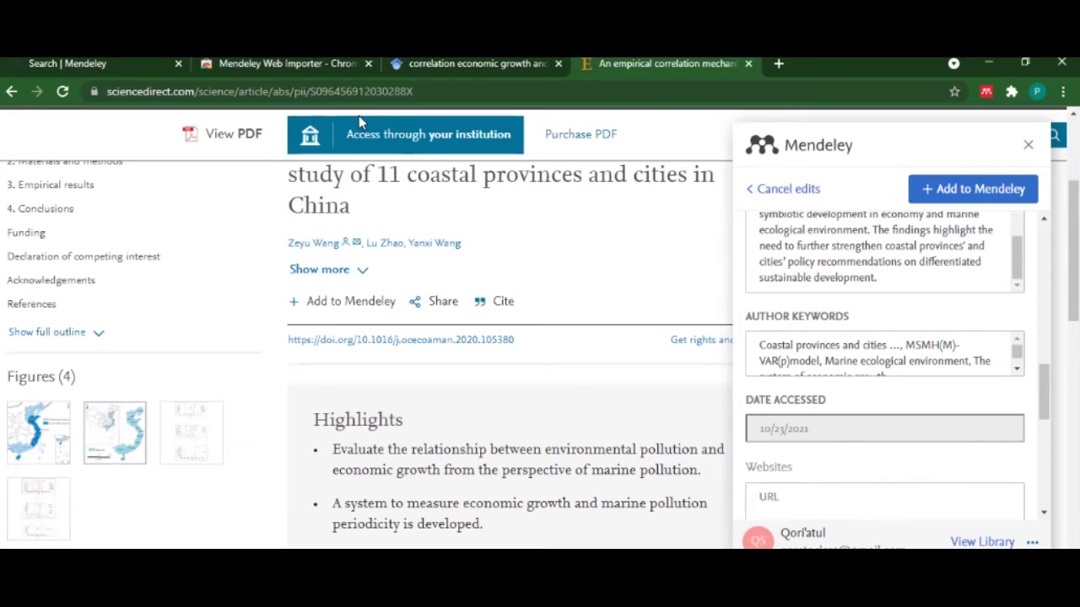
left_click(341, 91)
key("ctrl+c")
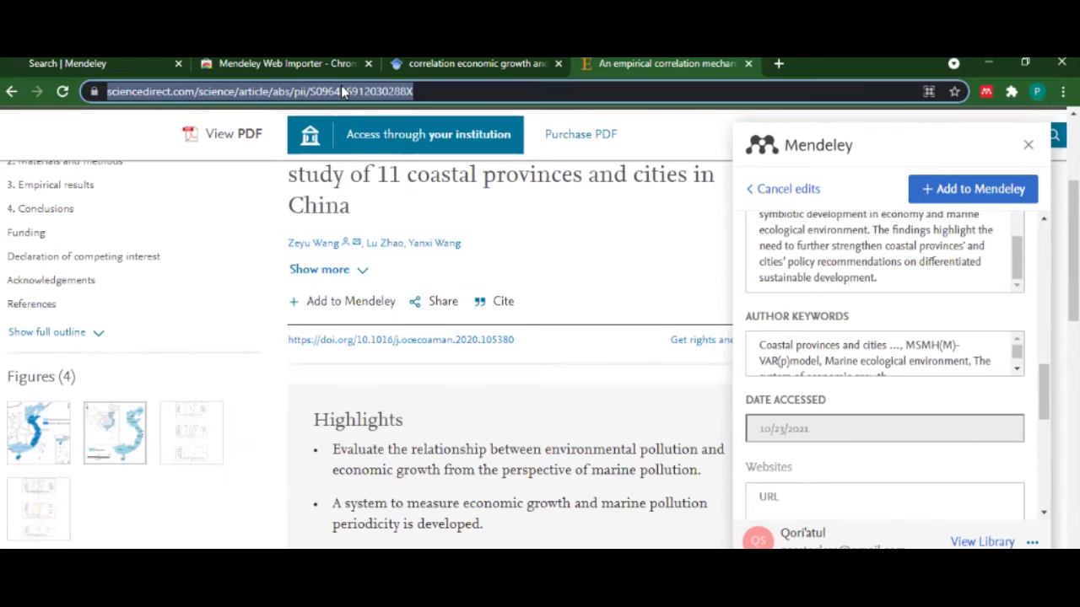
left_click(820, 504)
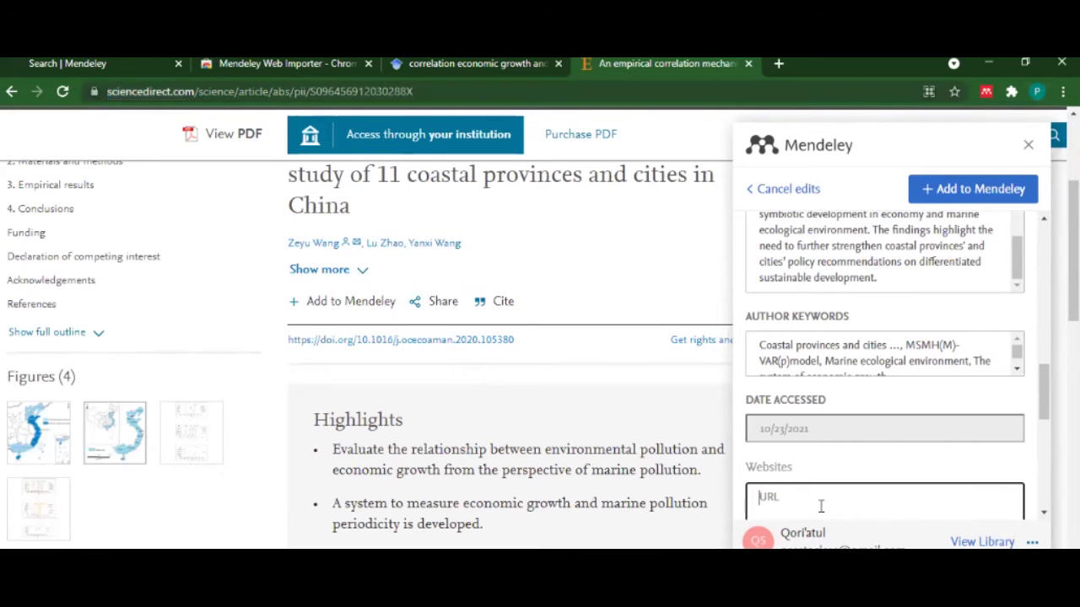
key("ctrl+v")
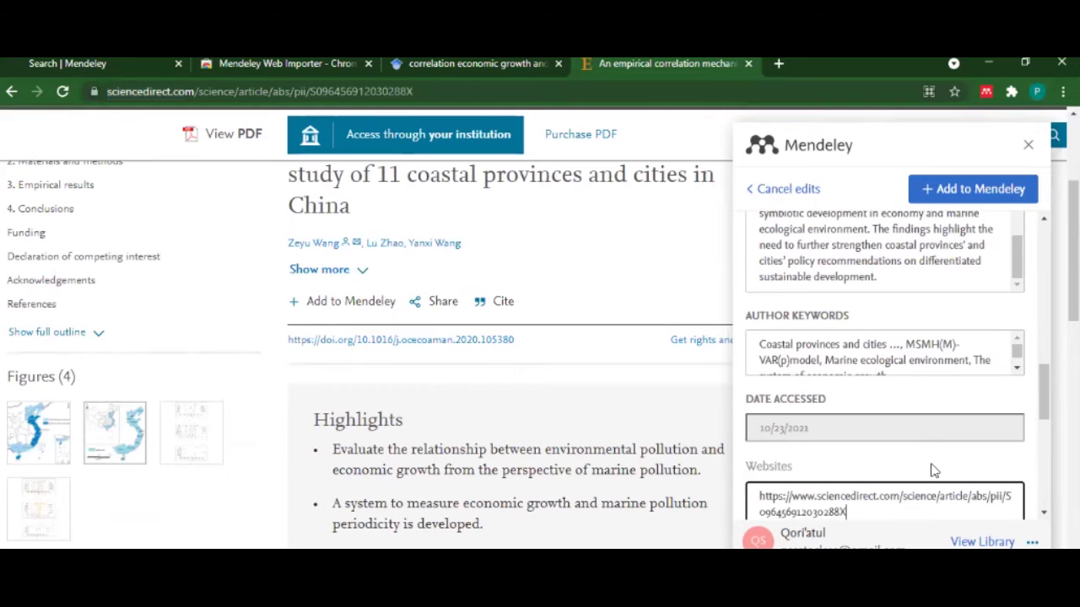
Check the remaining fields and add the edited article reference to the Mendeley library.
scroll(934, 471, "down", 3)
scroll(934, 470, "up", 1)
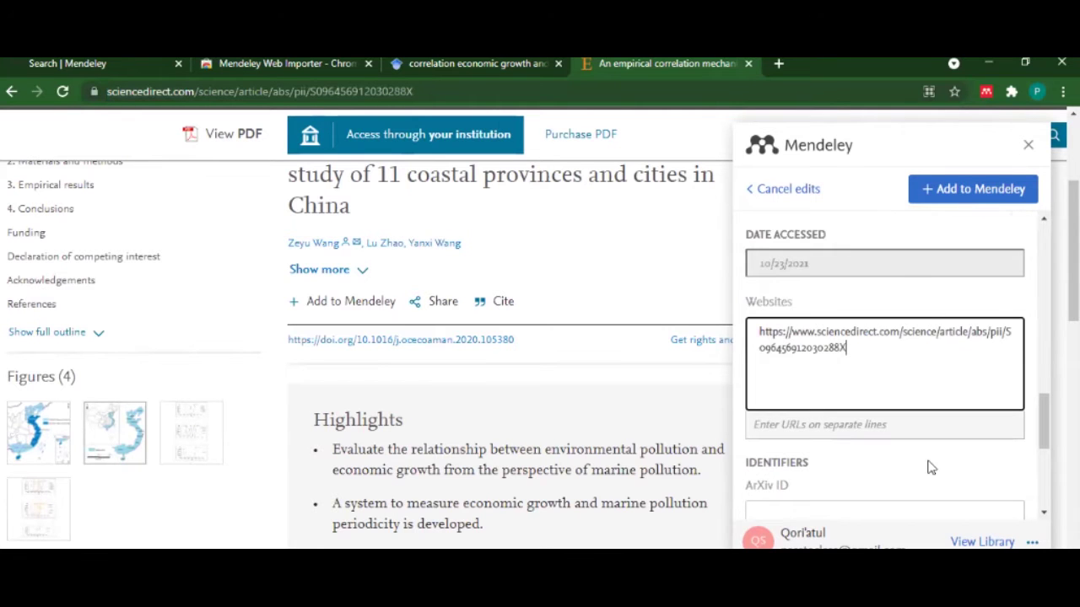
scroll(931, 468, "down", 8)
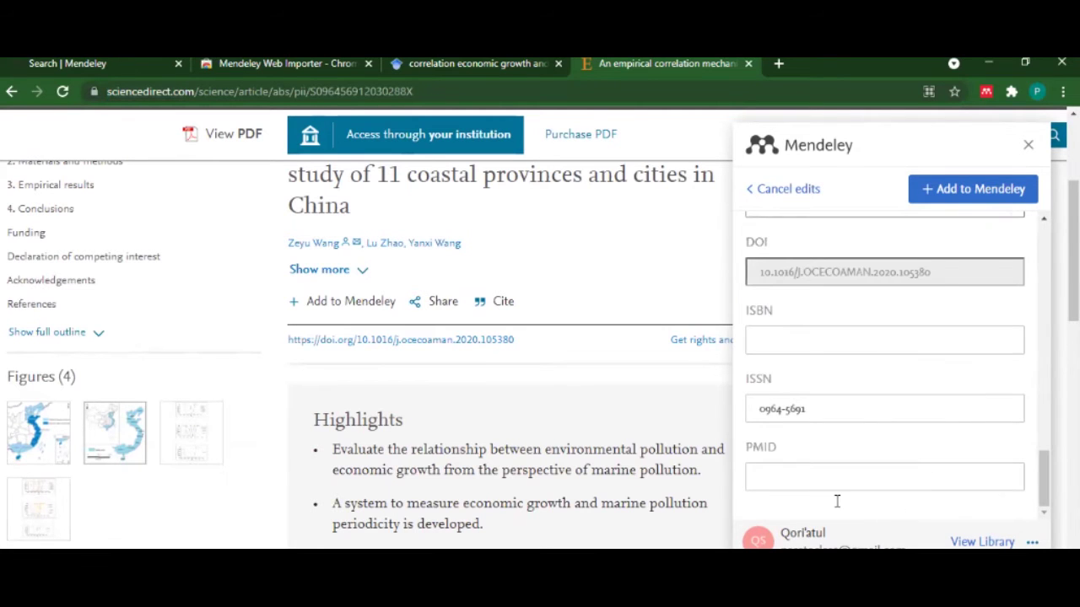
left_click(932, 196)
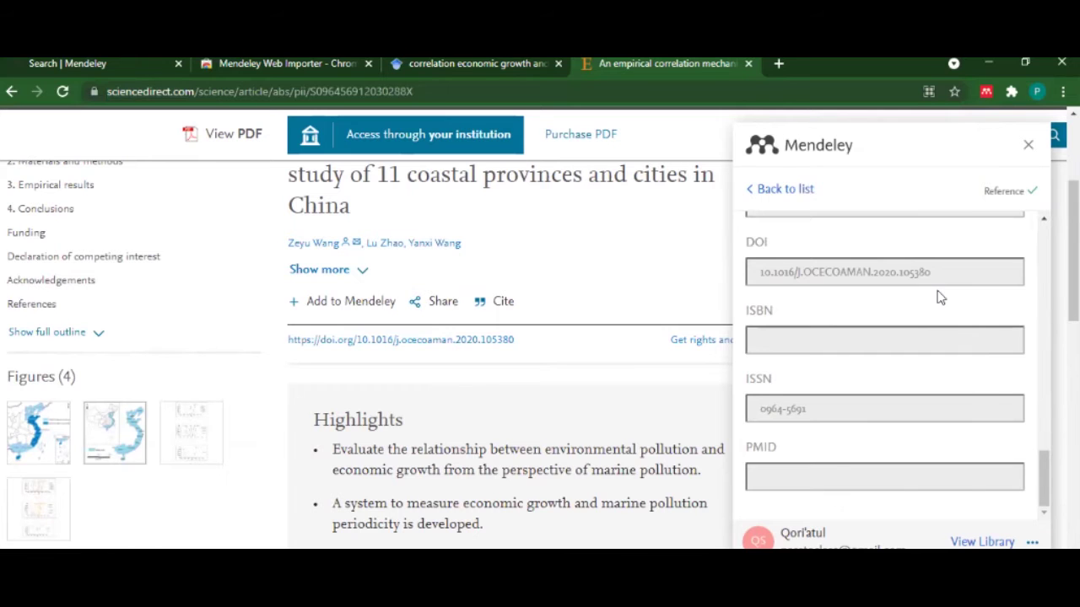
scroll(941, 297, "up", 10)
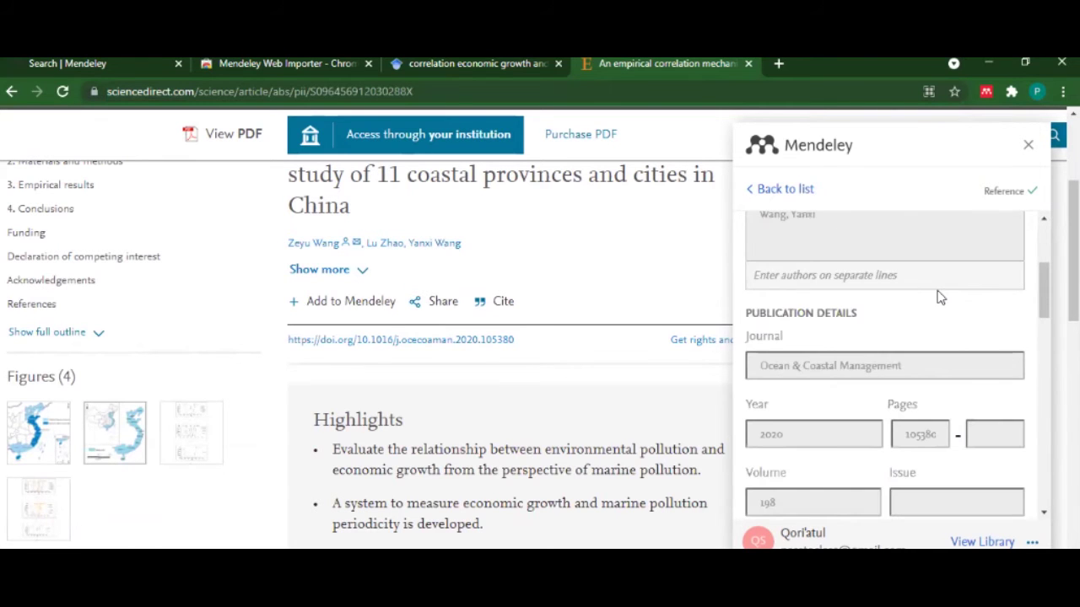
scroll(941, 297, "up", 2)
scroll(958, 444, "up", 3)
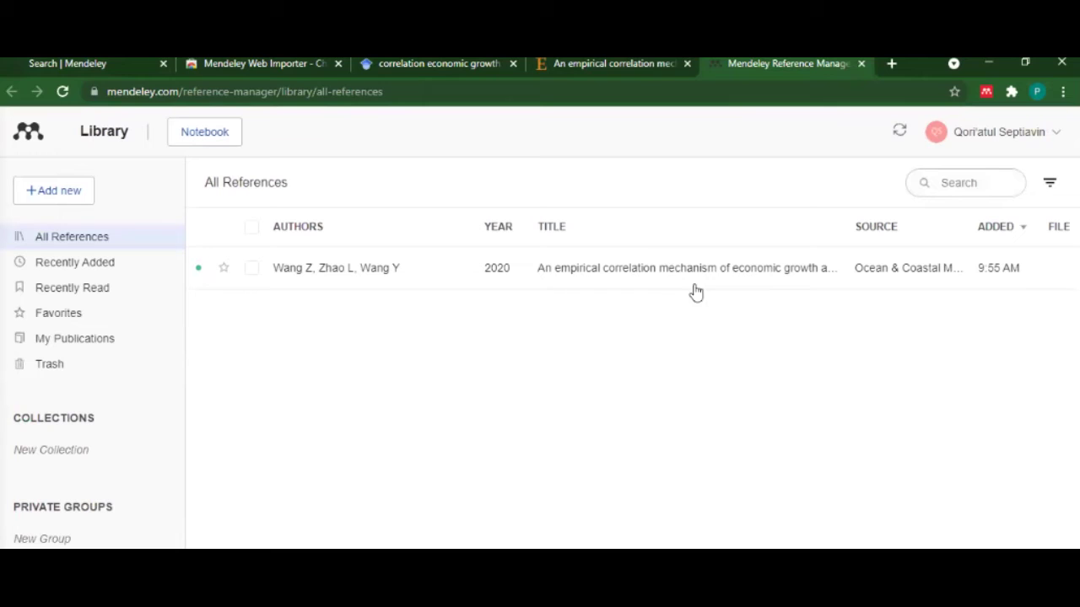
Select the marine pollution article in the online library's All References and copy its formatted citation.
left_click(252, 268)
right_click(609, 268)
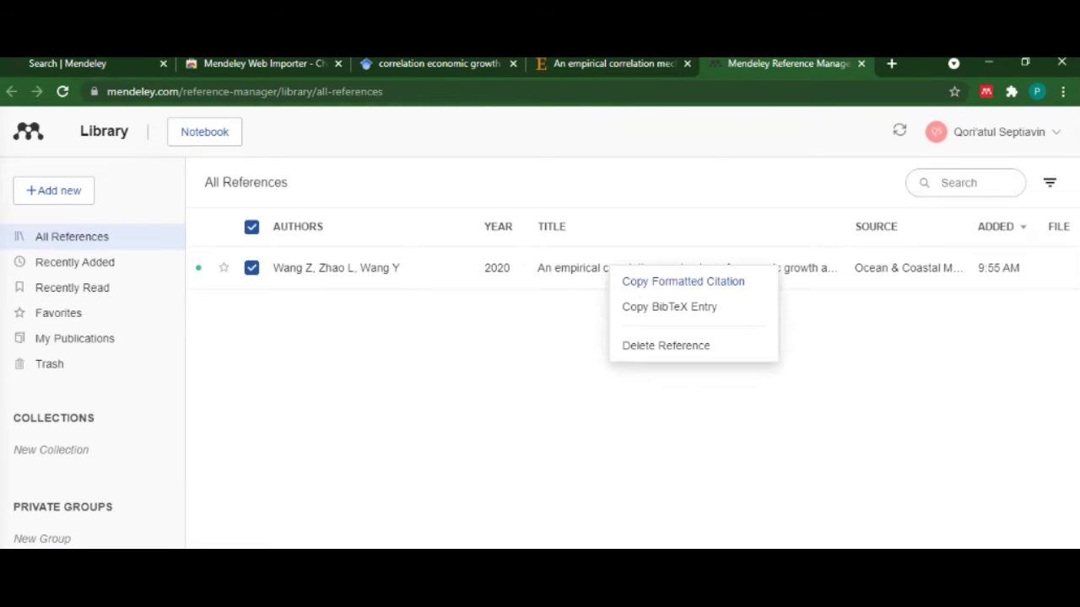
left_click(638, 283)
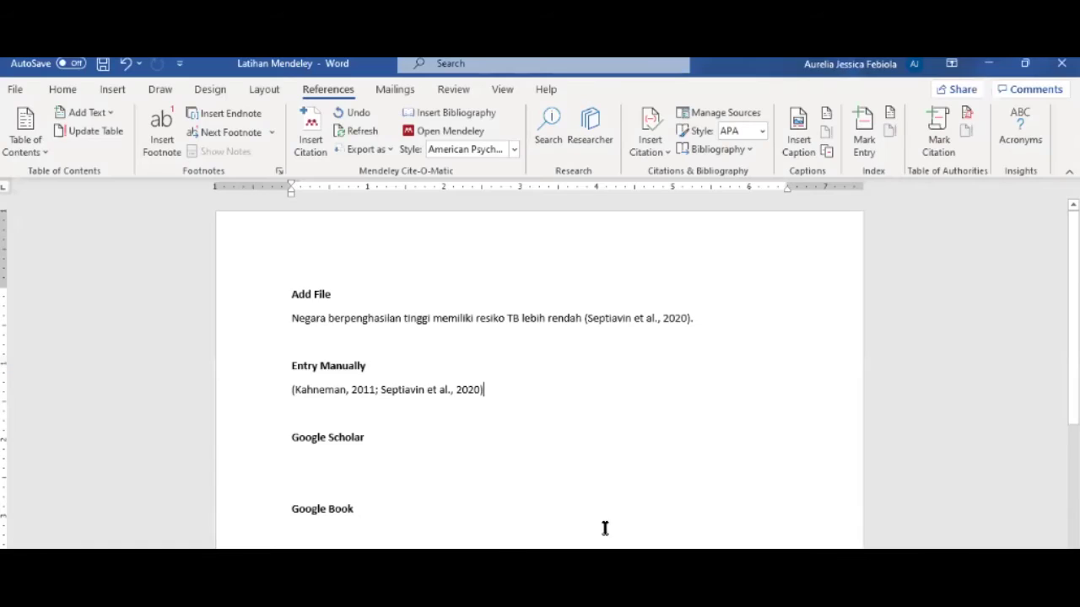
Switch to the Latihan Mendeley document in Word and paste the copied citation below the DAFTAR PUSTAKA entries.
scroll(605, 525, "down", 3)
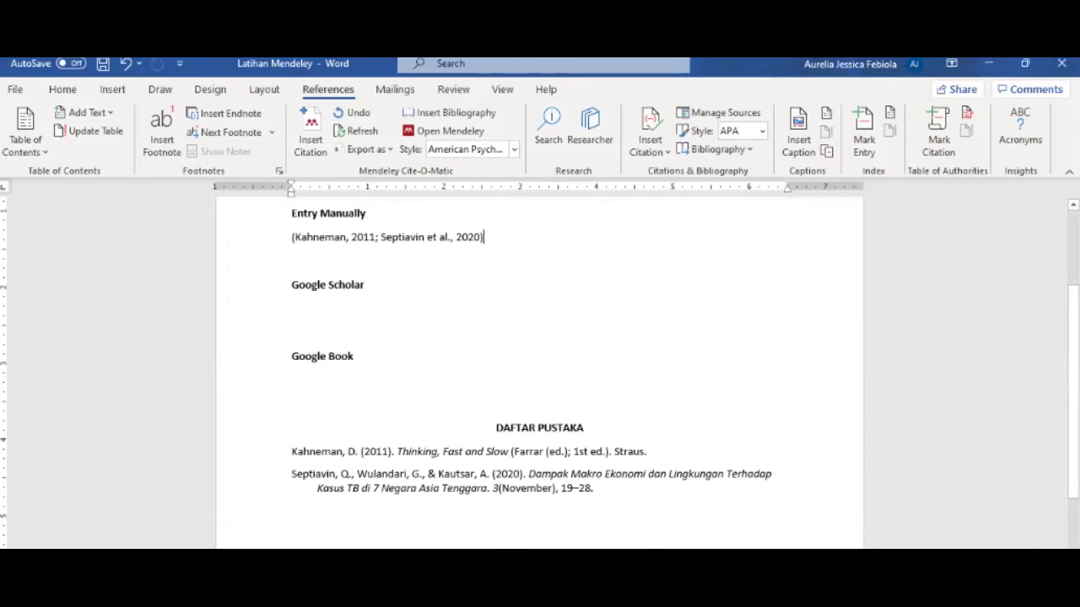
left_click(671, 453)
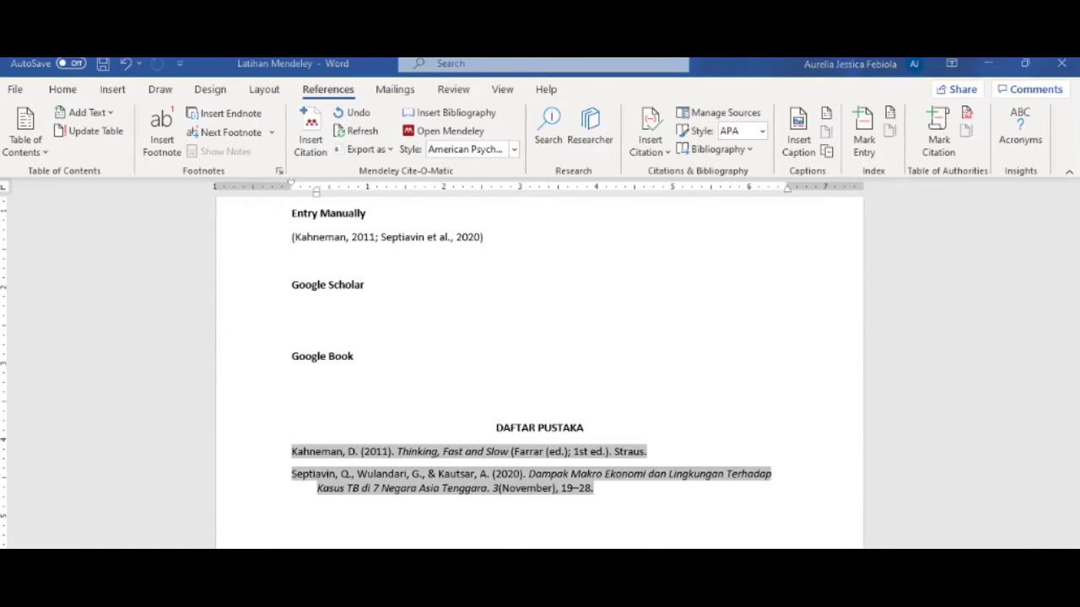
key("alt+Tab")
key("alt+Tab")
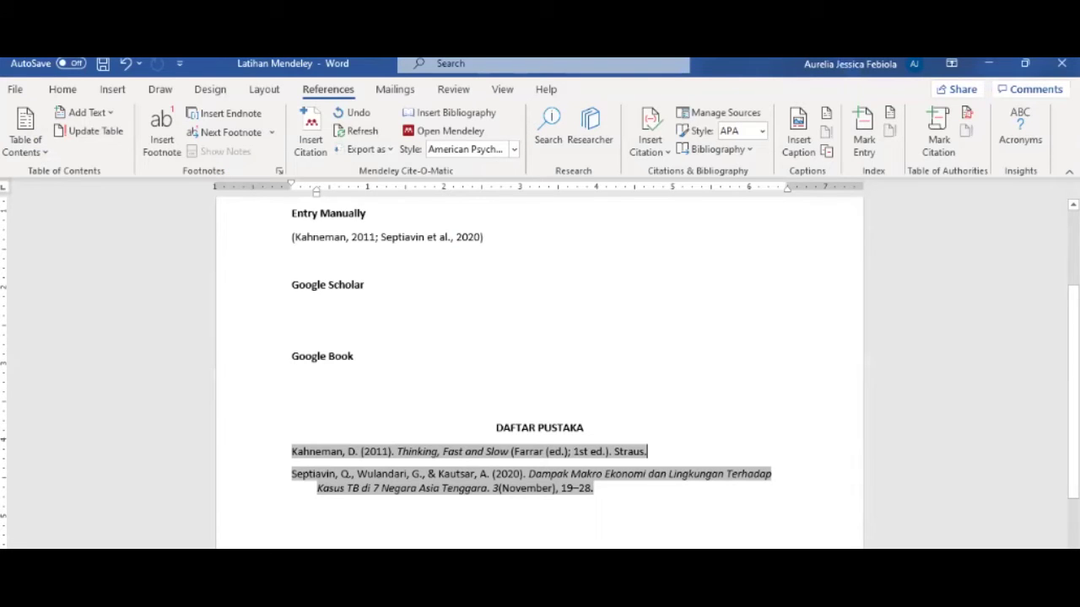
left_click(385, 529)
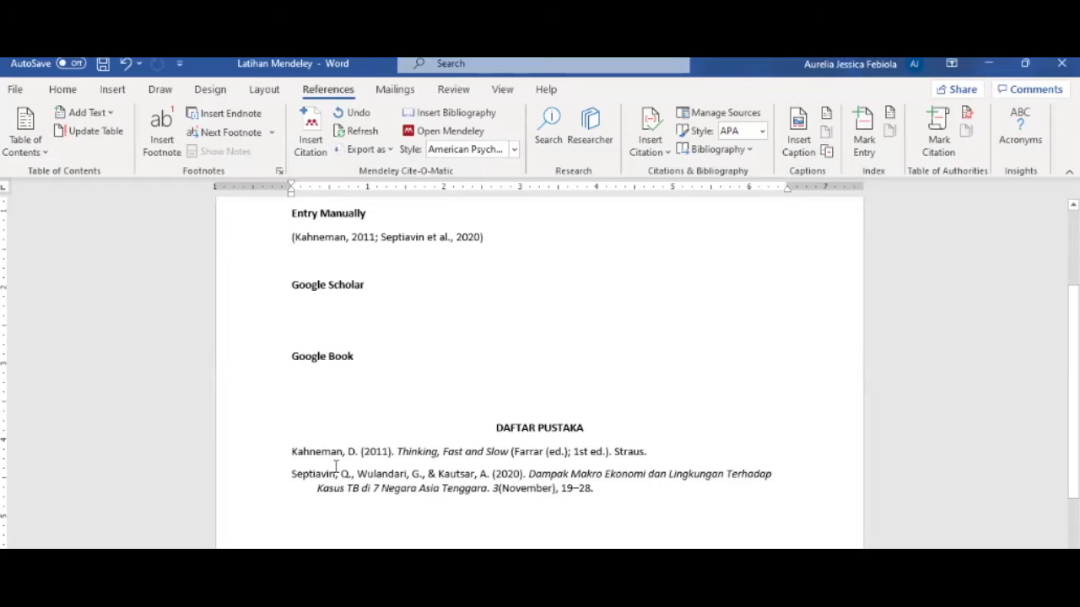
key("ctrl+v")
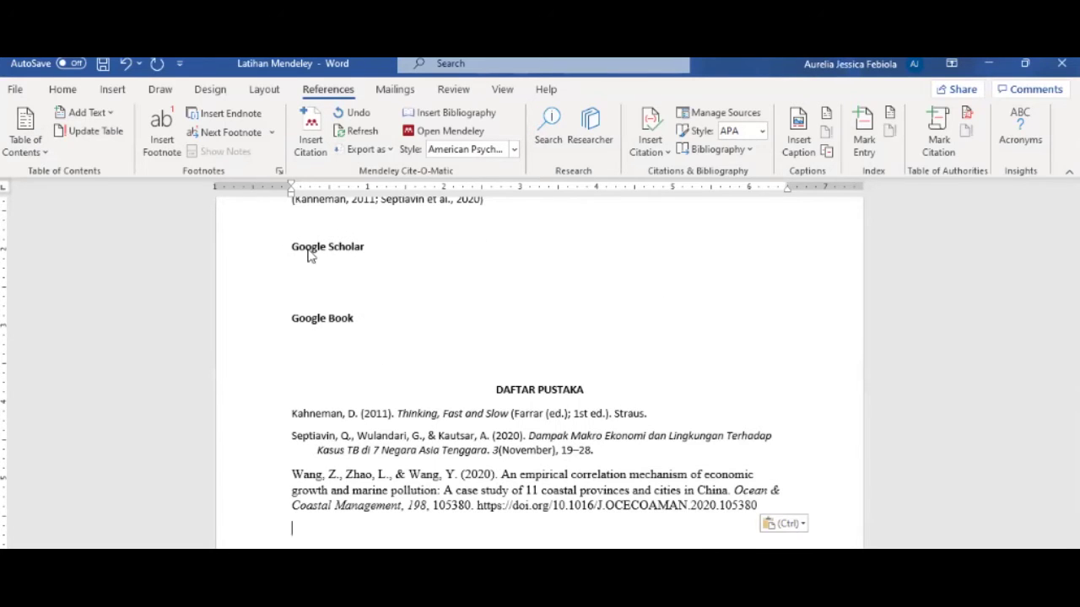
Switch to Mendeley Desktop and sync the library with the online account.
key("alt+Tab")
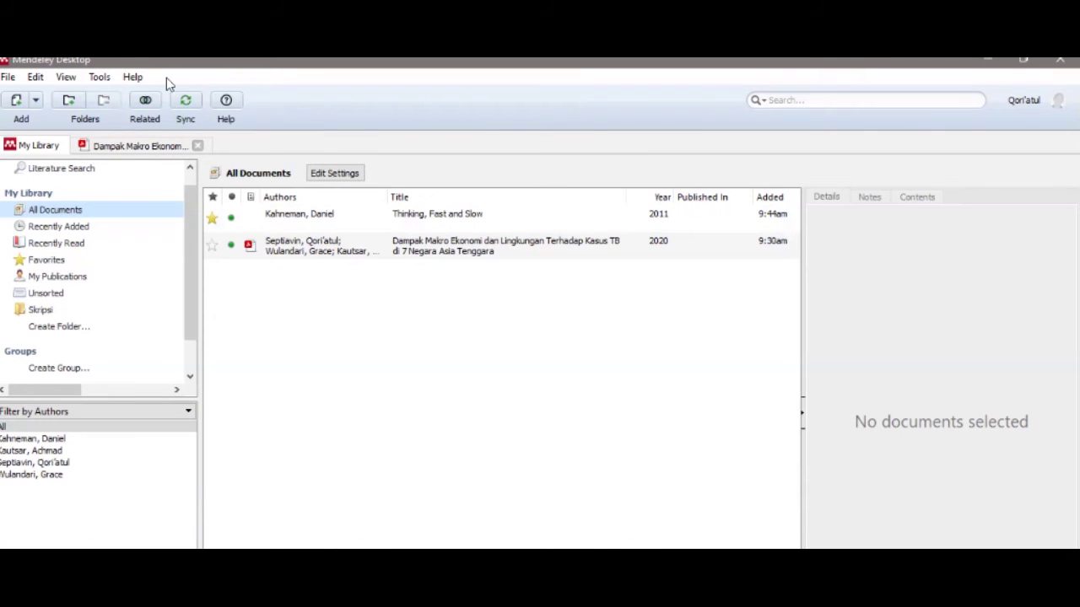
left_click(187, 103)
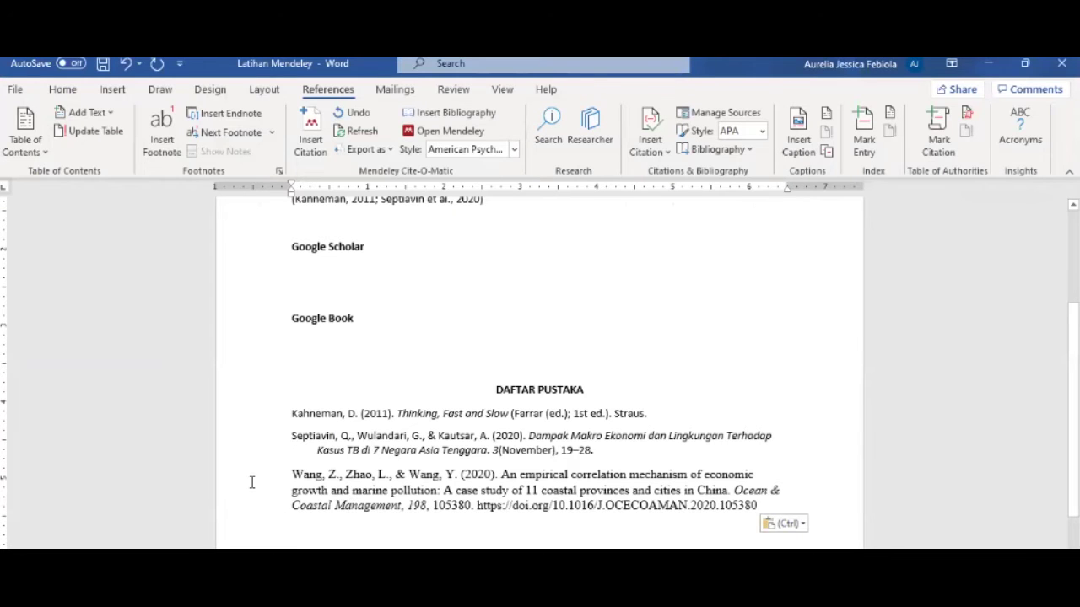
Delete the pasted marine pollution reference from the end of the DAFTAR PUSTAKA list in the Word document.
double_click(245, 481)
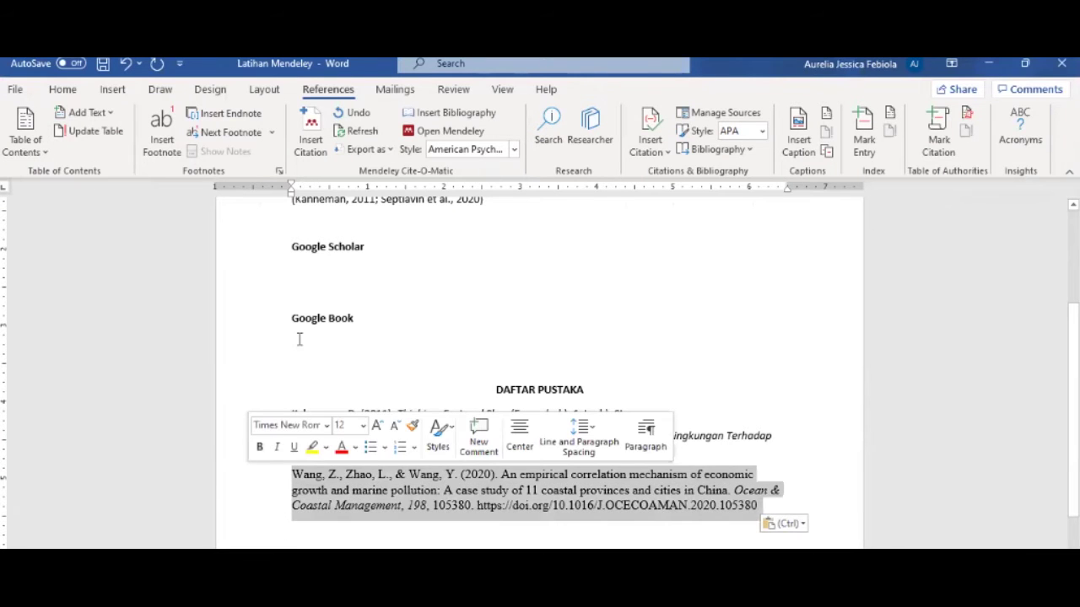
key("Delete")
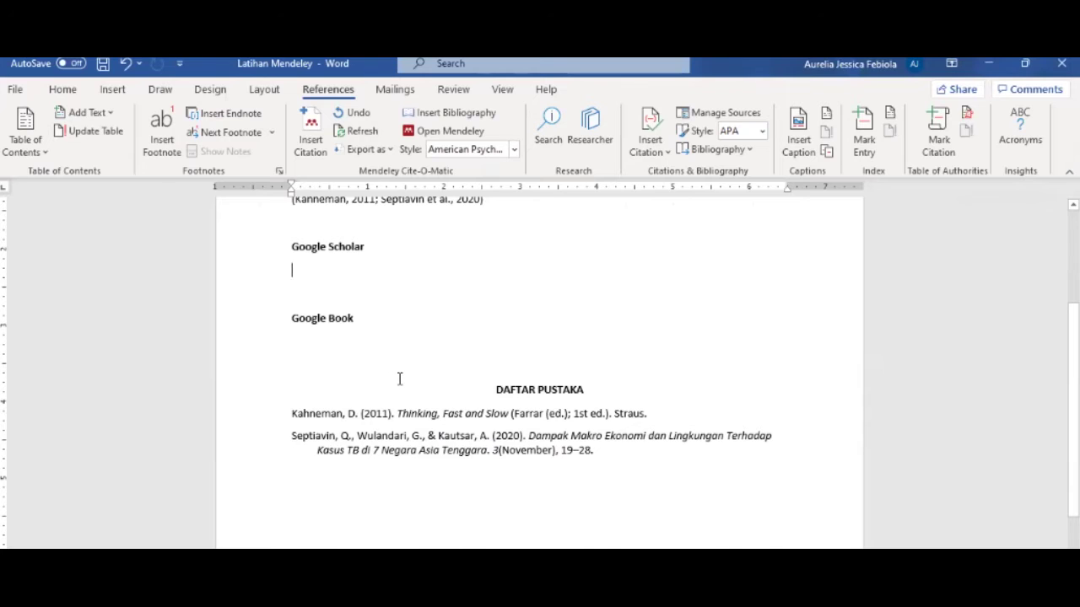
Start a Mendeley citation for the empty line under Google Scholar and select the marine pollution article in Mendeley Desktop.
scroll(400, 378, "up", 3)
left_click(317, 148)
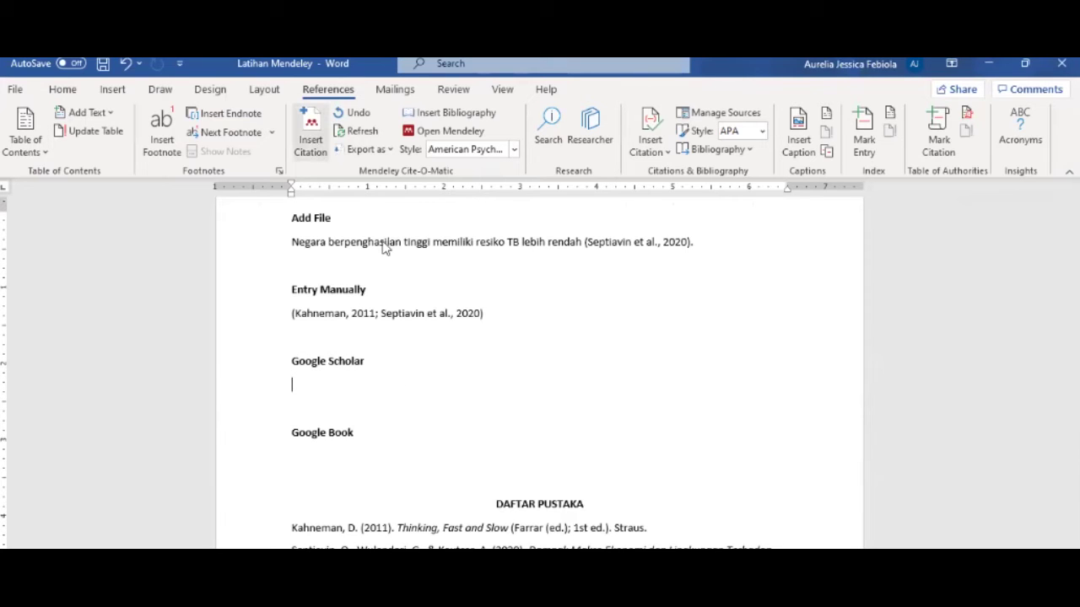
left_click(407, 431)
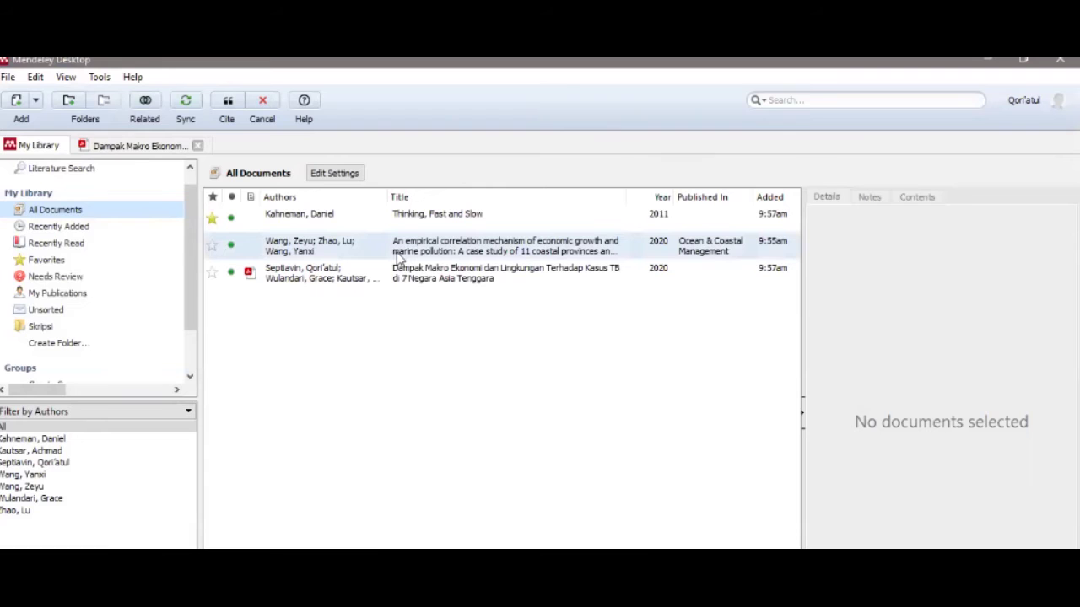
left_click(389, 244)
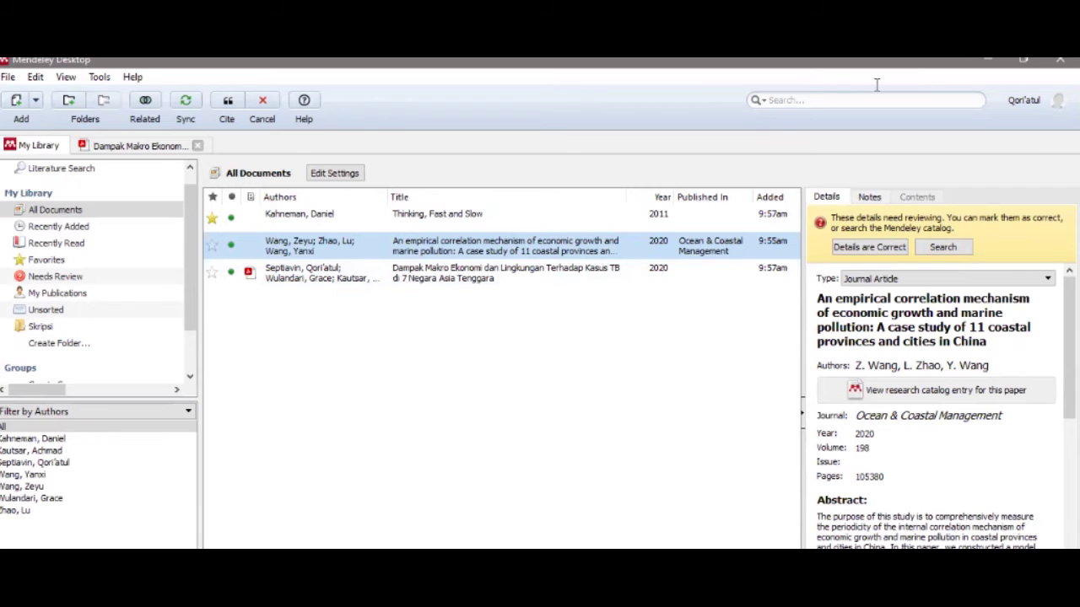
Search the Mendeley library for "pollu" and clear the search.
left_click(778, 101)
type("po")
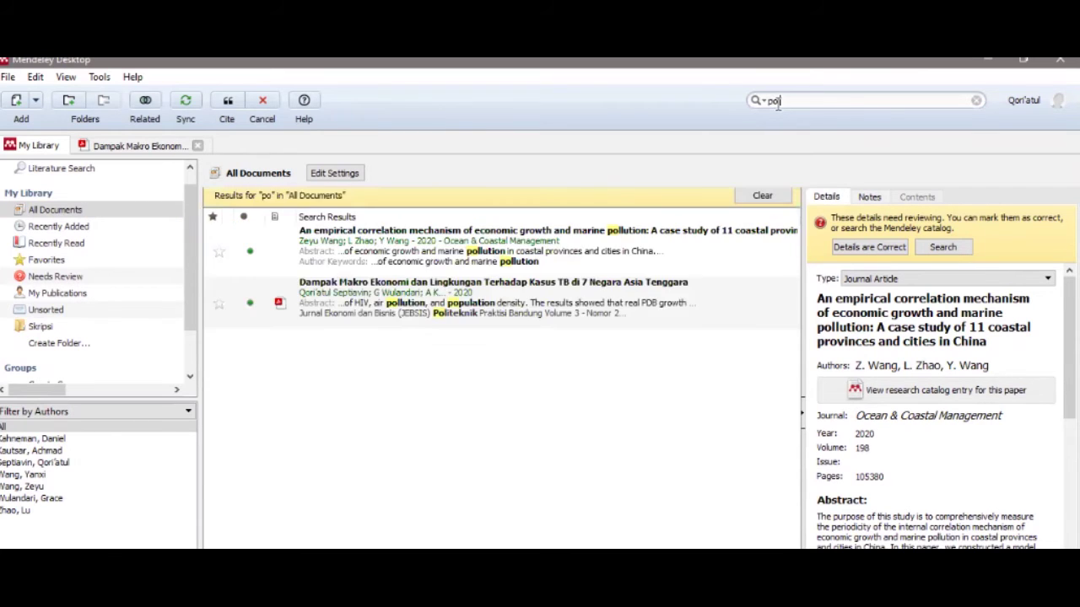
type("llu")
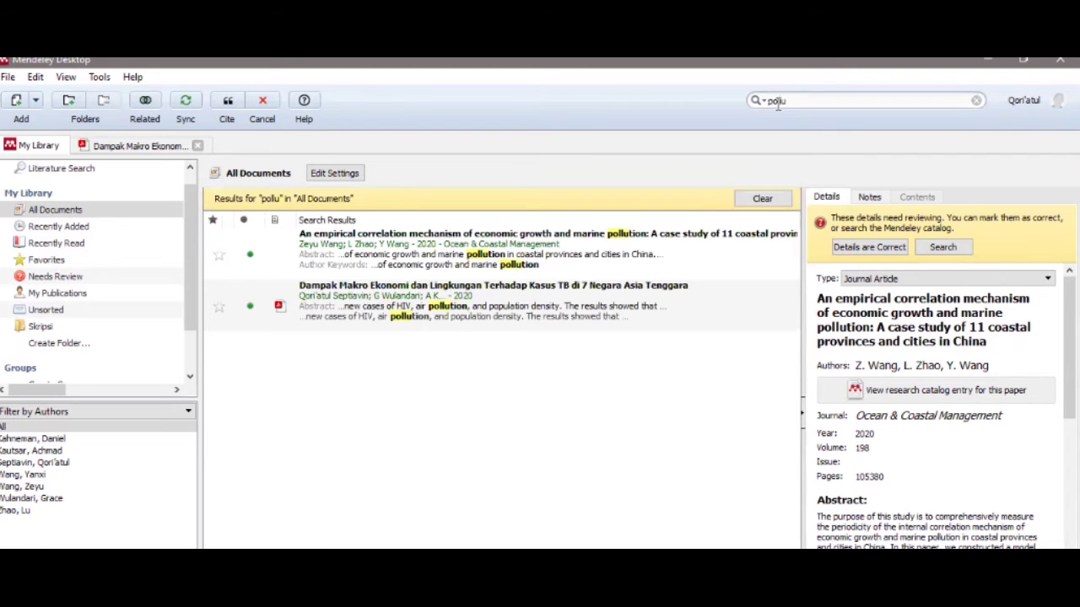
left_click(976, 101)
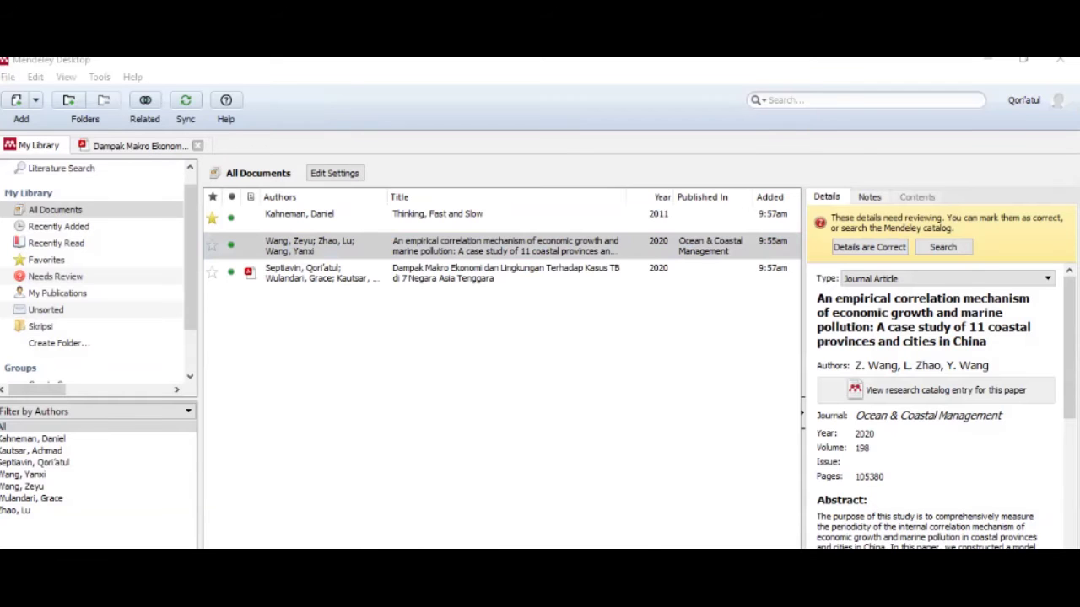
Cite the marine pollution article from Mendeley Desktop on the line under the Google Scholar heading in the Word document.
left_click(558, 591)
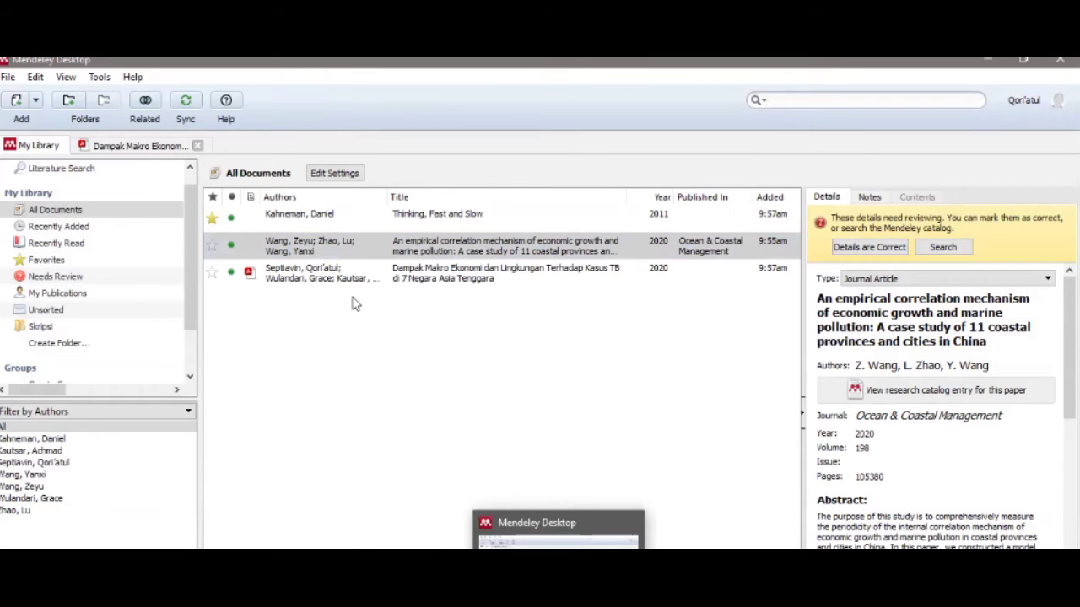
left_click(359, 243)
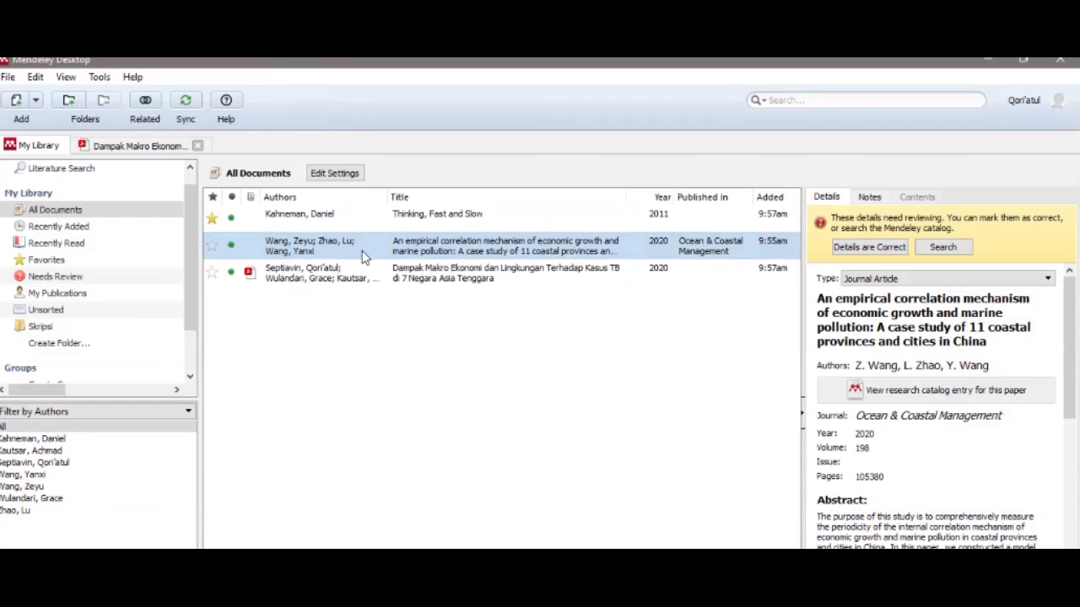
left_click(490, 589)
left_click(317, 145)
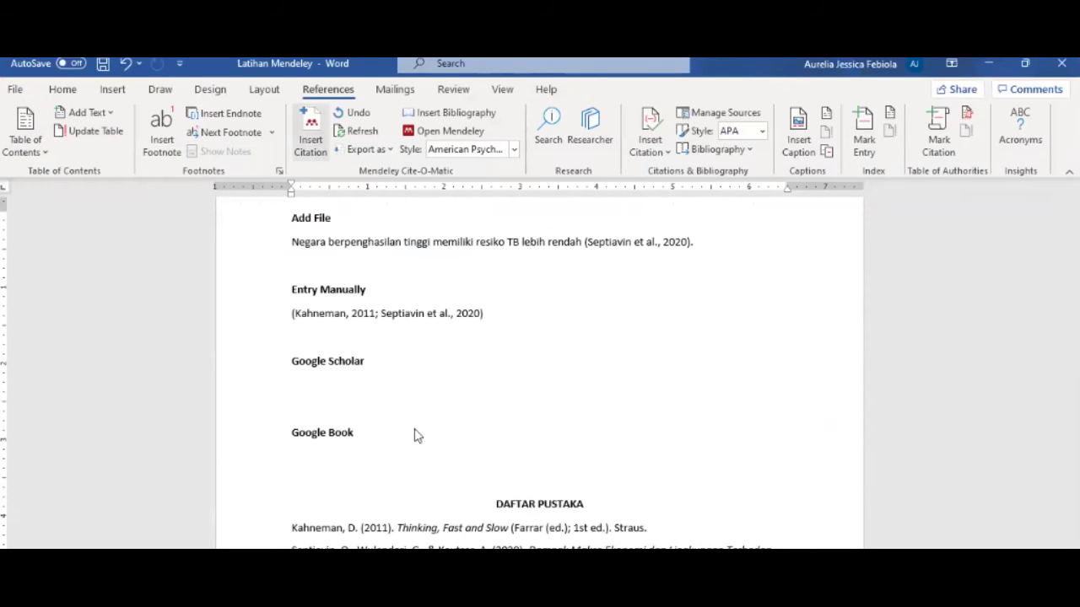
left_click(413, 429)
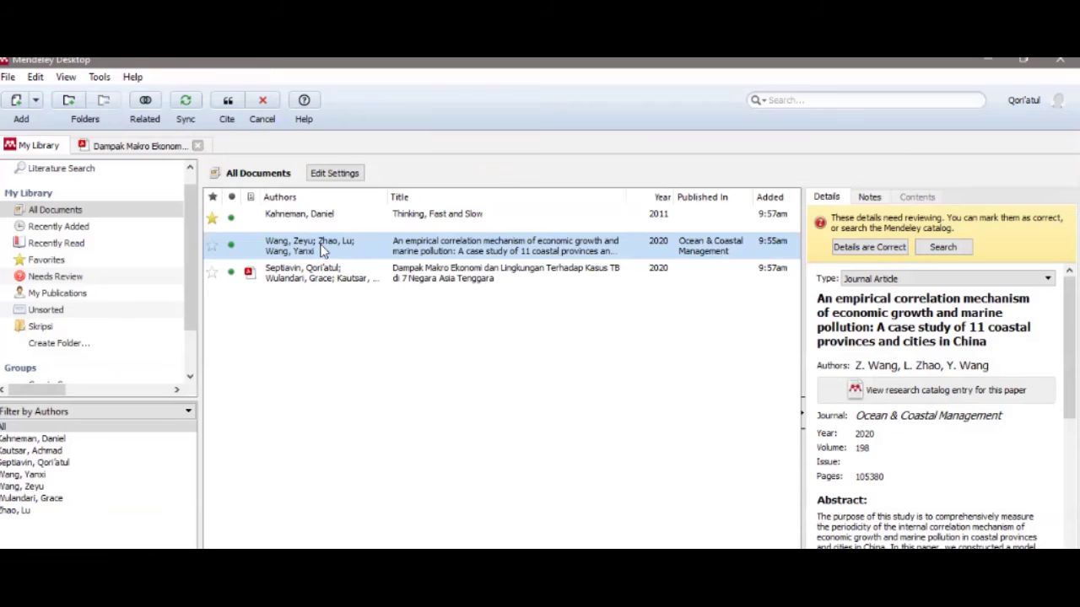
left_click(228, 109)
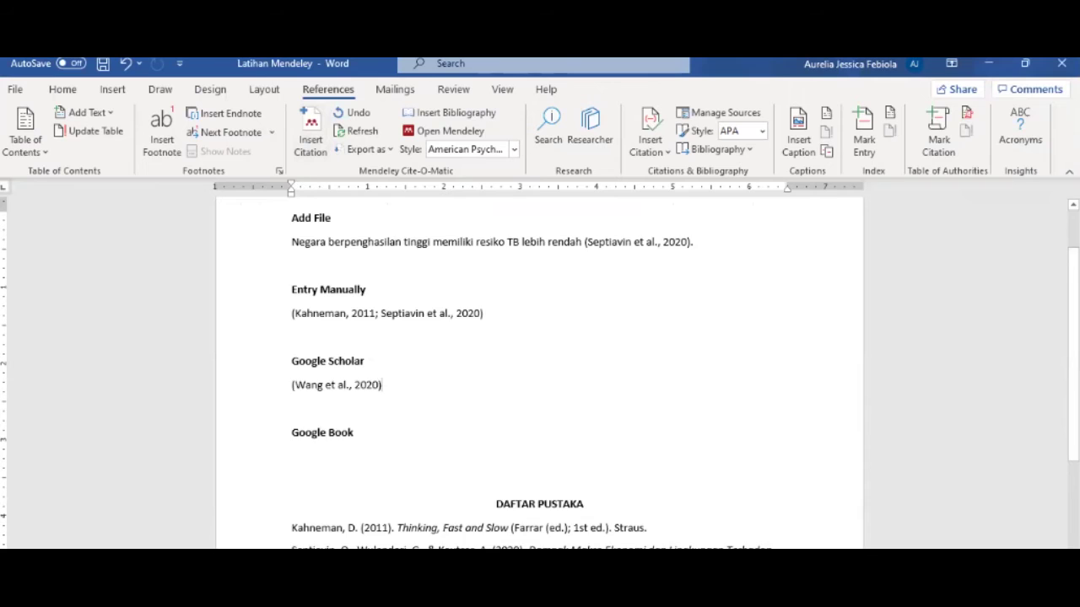
Check the marine pollution entry in the DAFTAR PUSTAKA list and review the citations above it.
scroll(405, 386, "down", 2)
left_click_drag(540, 507, 280, 452)
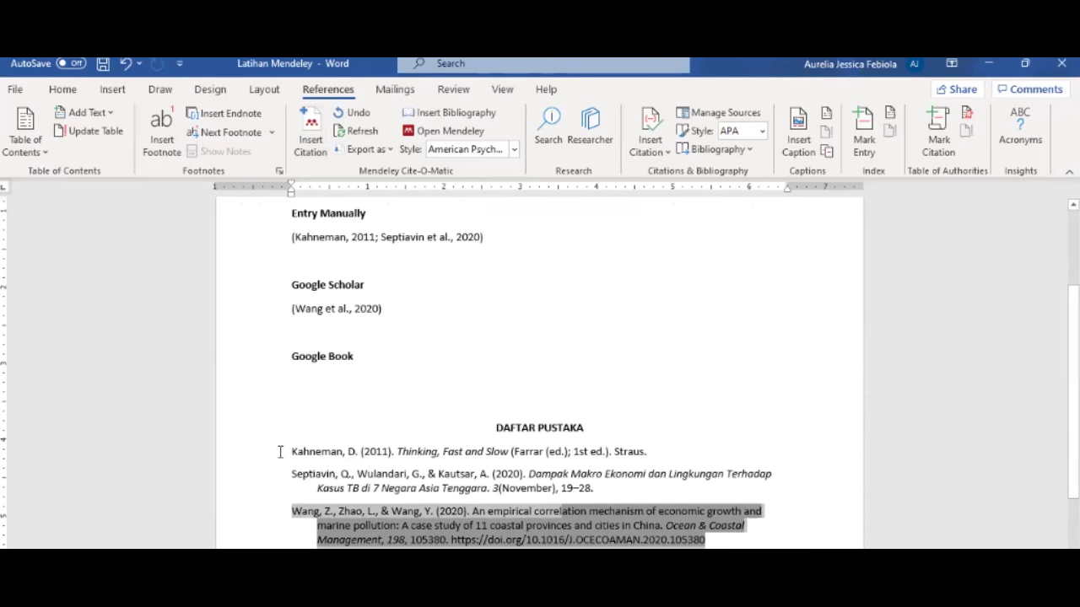
left_click(348, 346)
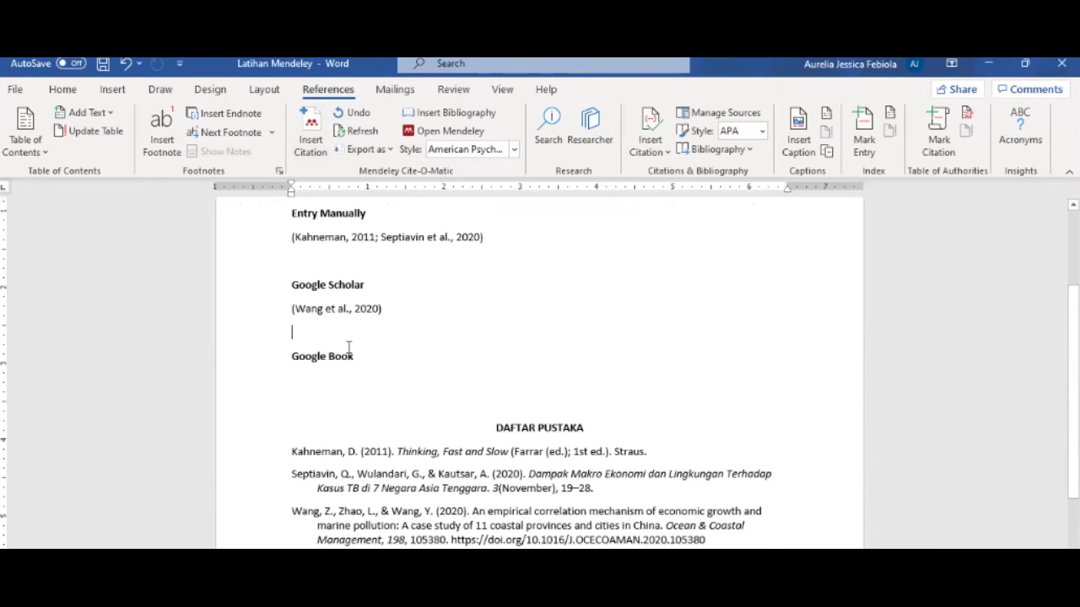
scroll(348, 345, "up", 2)
scroll(348, 346, "up", 2)
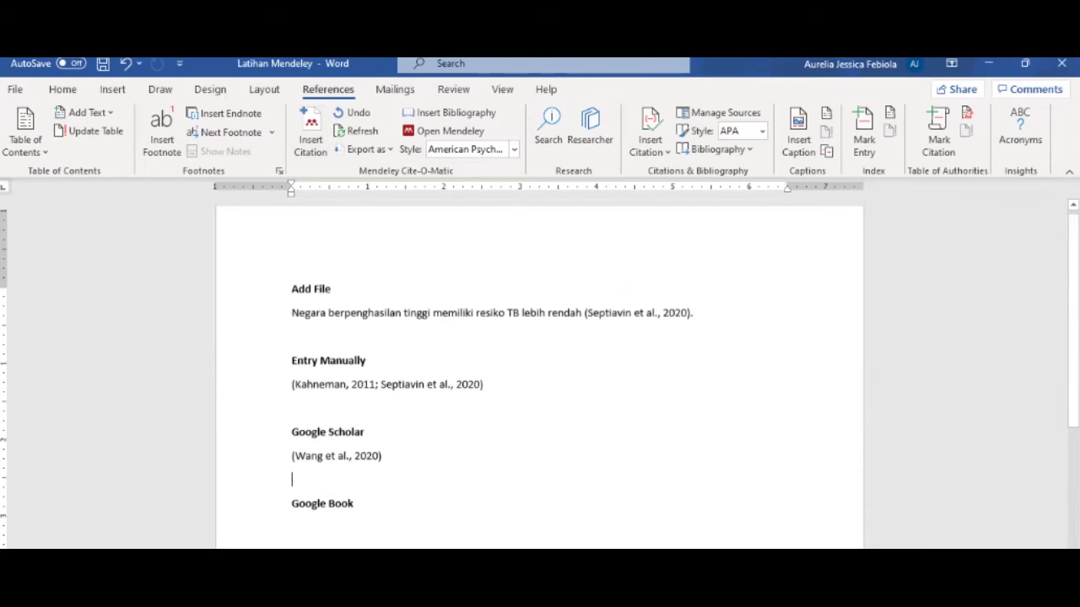
scroll(435, 261, "up", 1)
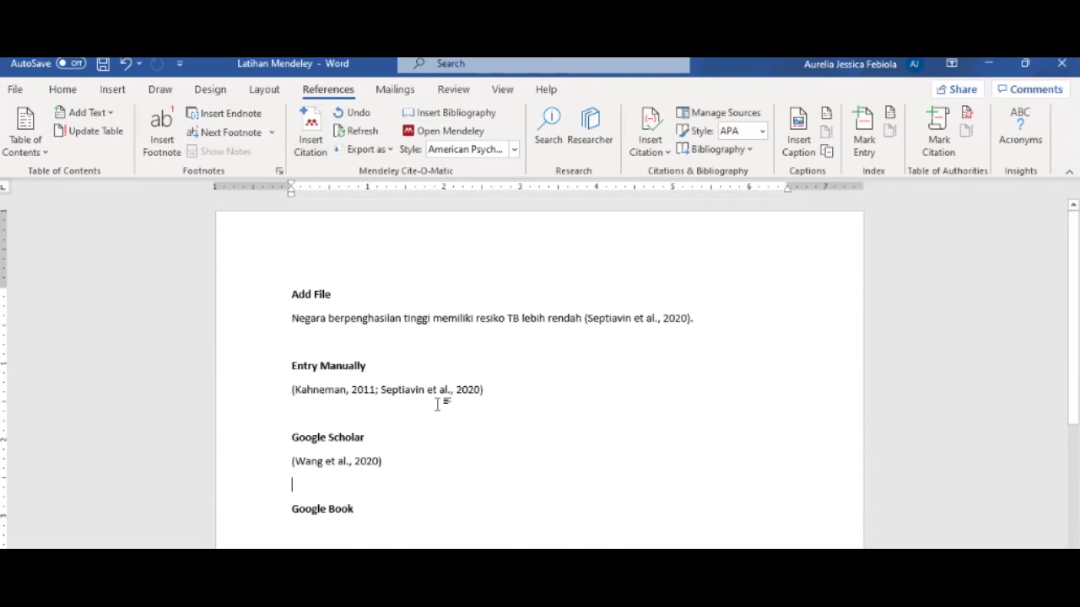
Add an empty line below the Google Book heading and place the cursor directly under the heading.
scroll(437, 405, "down", 2)
left_click(362, 447)
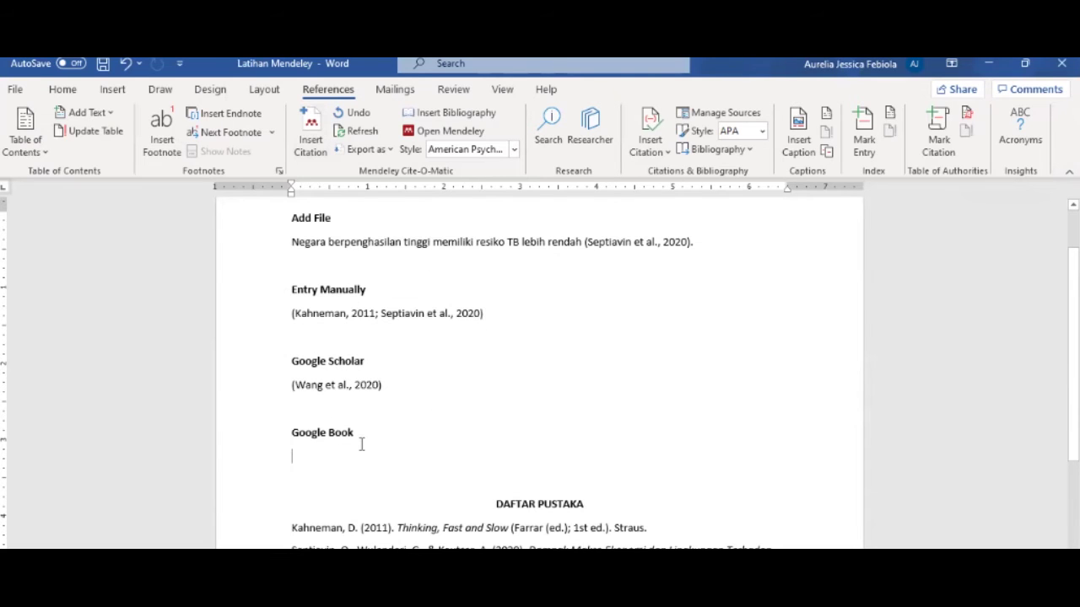
key("Return")
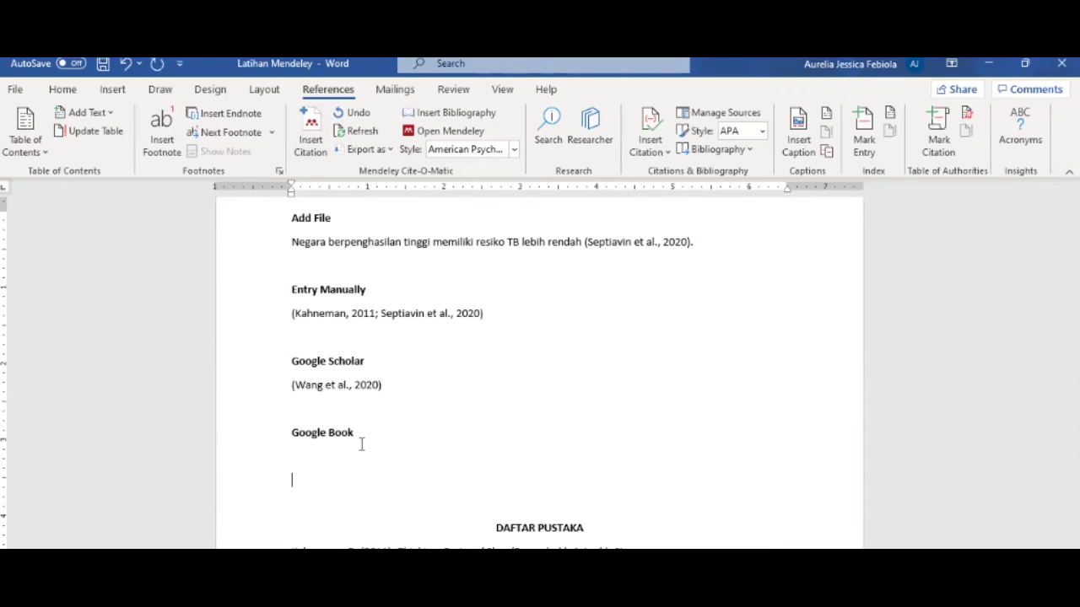
key("Up")
scroll(384, 346, "up", 2)
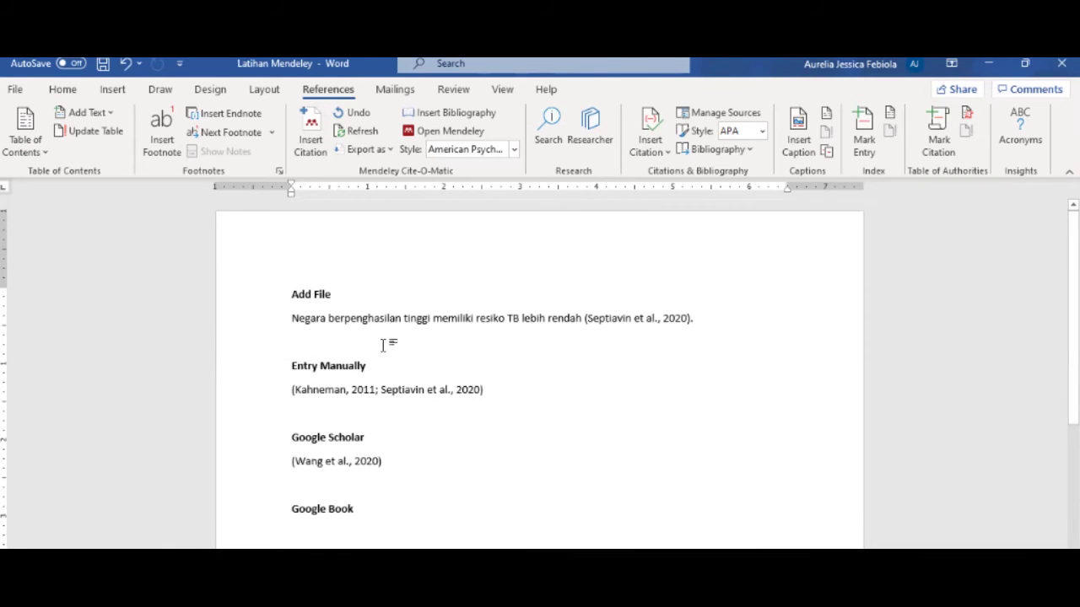
scroll(383, 346, "down", 4)
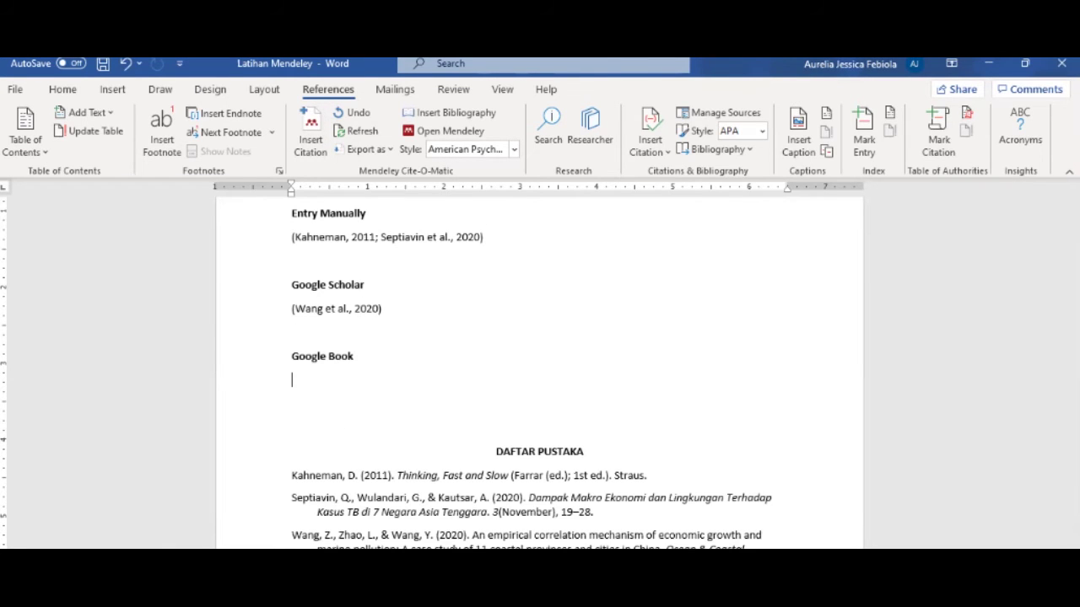
Switch to the browser, search the web for "google book" in a new tab and open the Google Buku site.
key("alt+Tab")
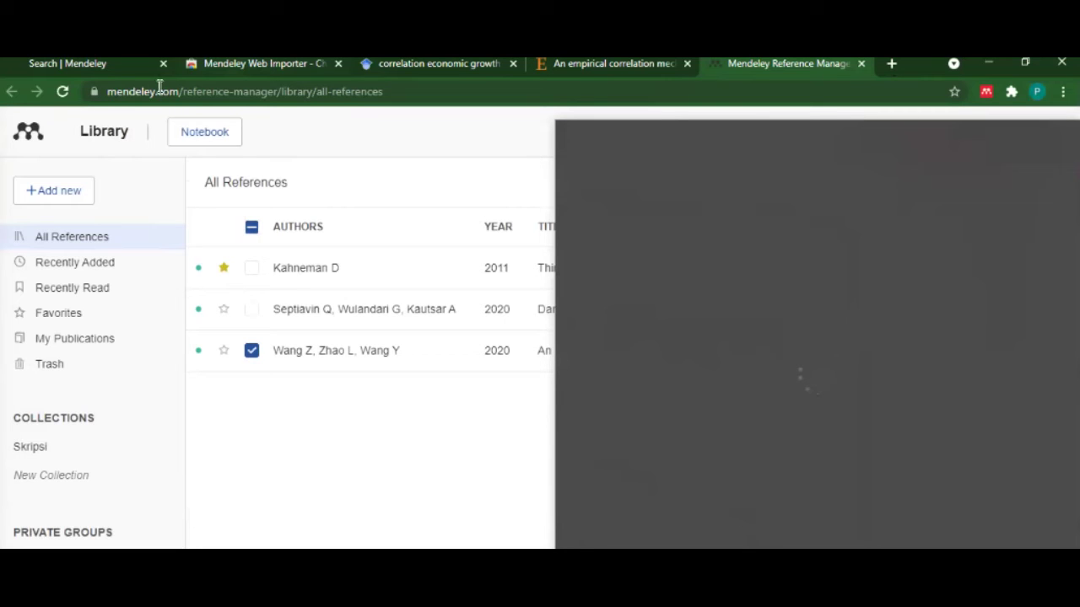
key("ctrl+t")
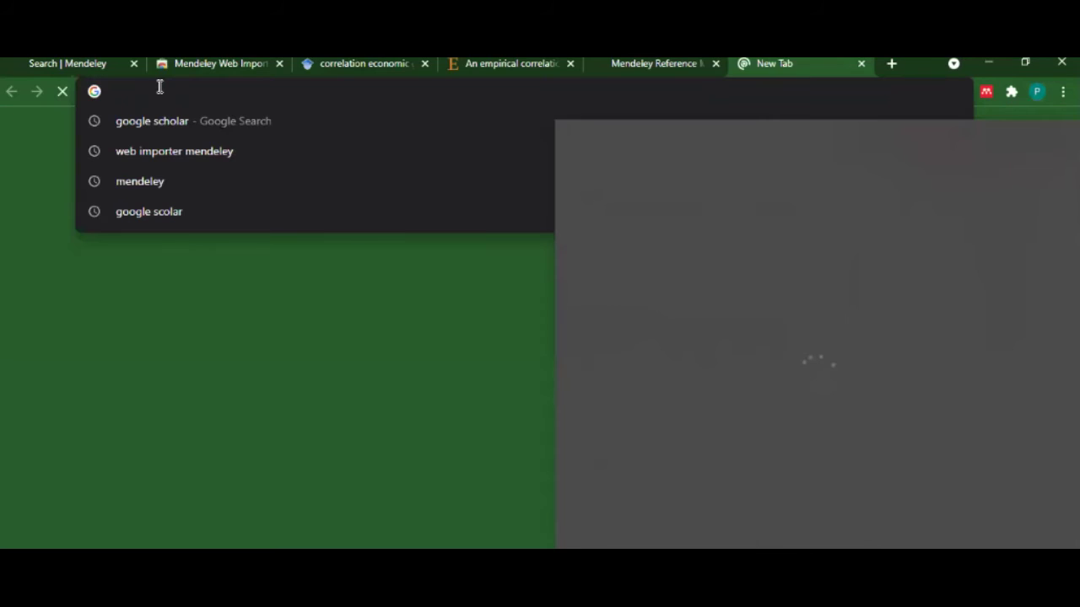
type("g")
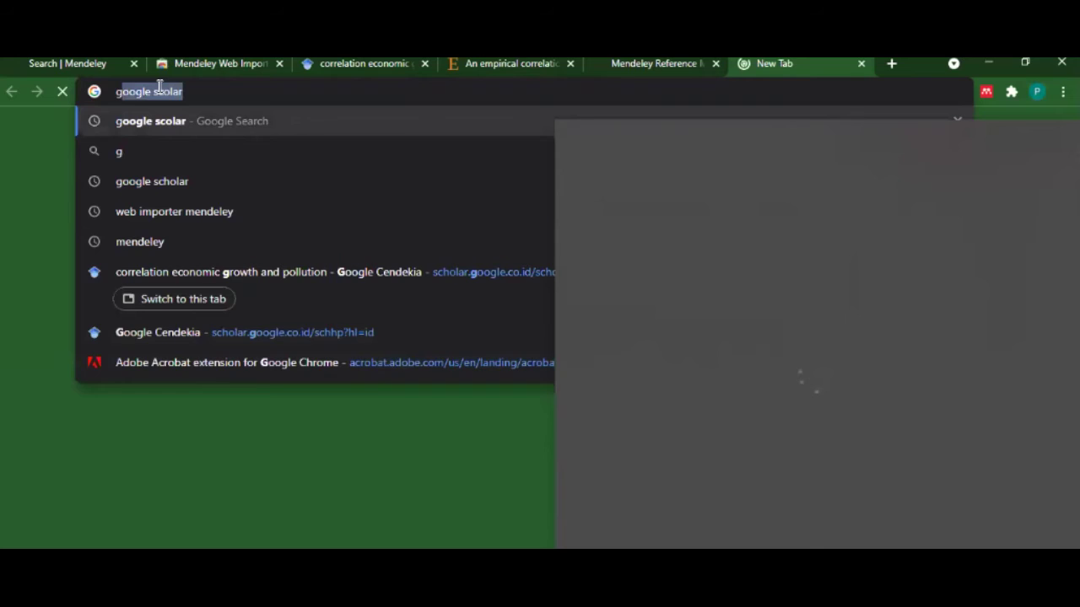
type("oo")
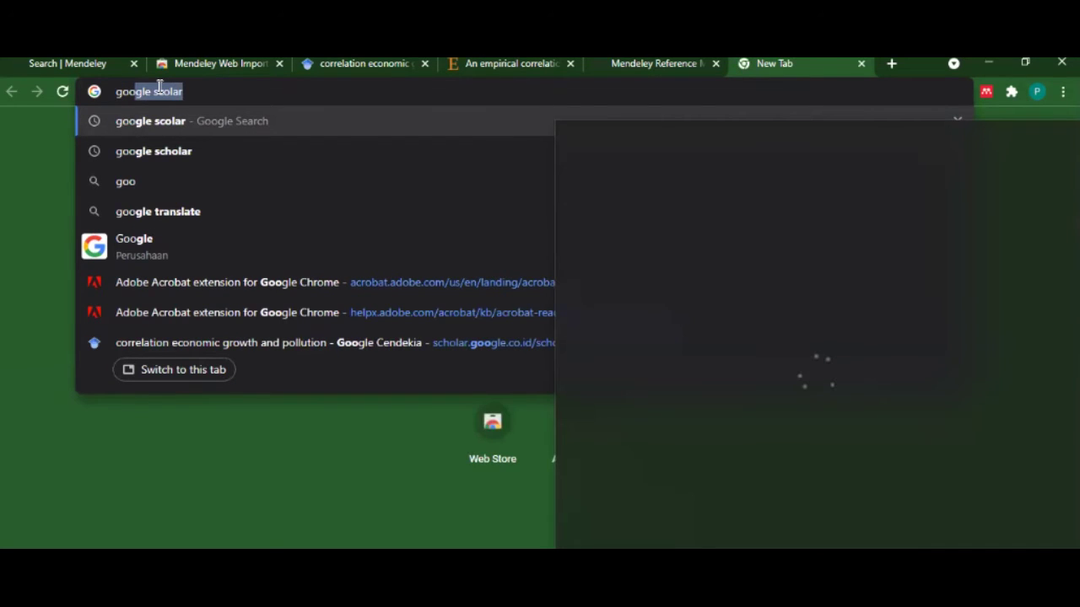
type("gle book")
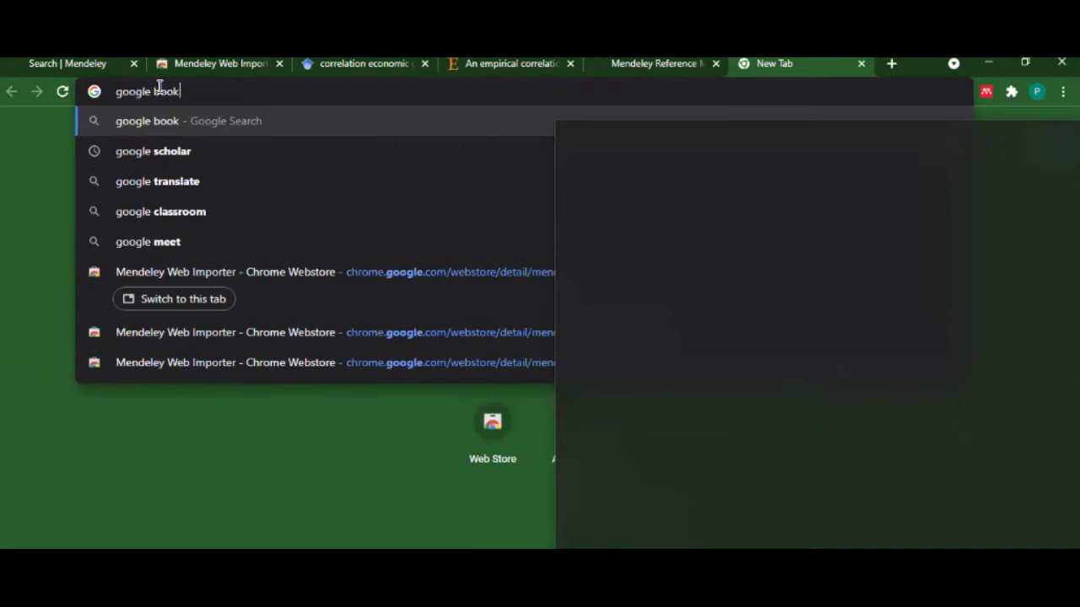
key("Return")
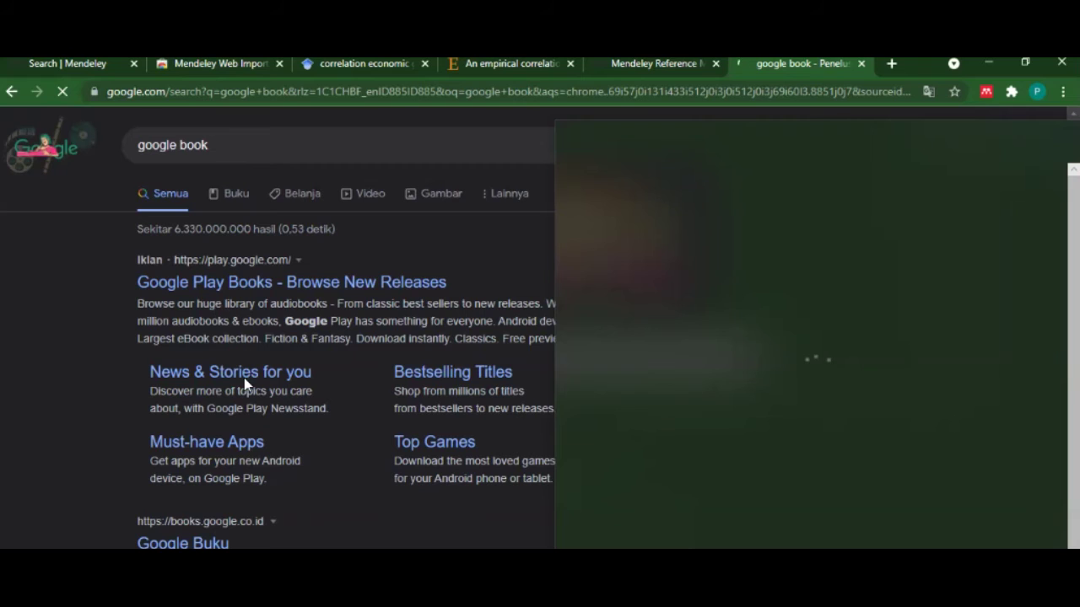
scroll(217, 294, "down", 3)
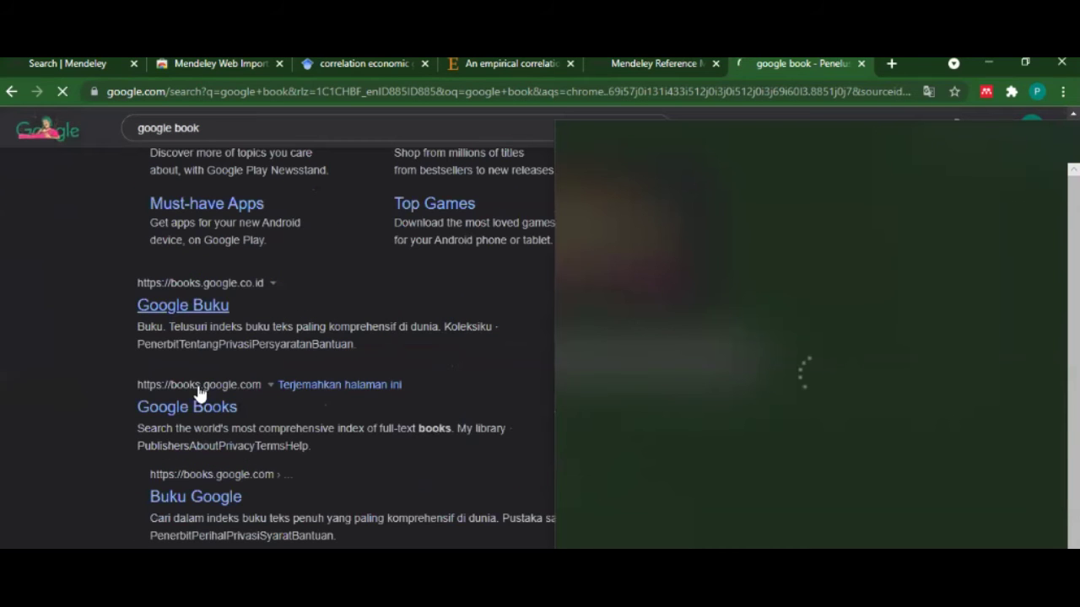
left_click(196, 314)
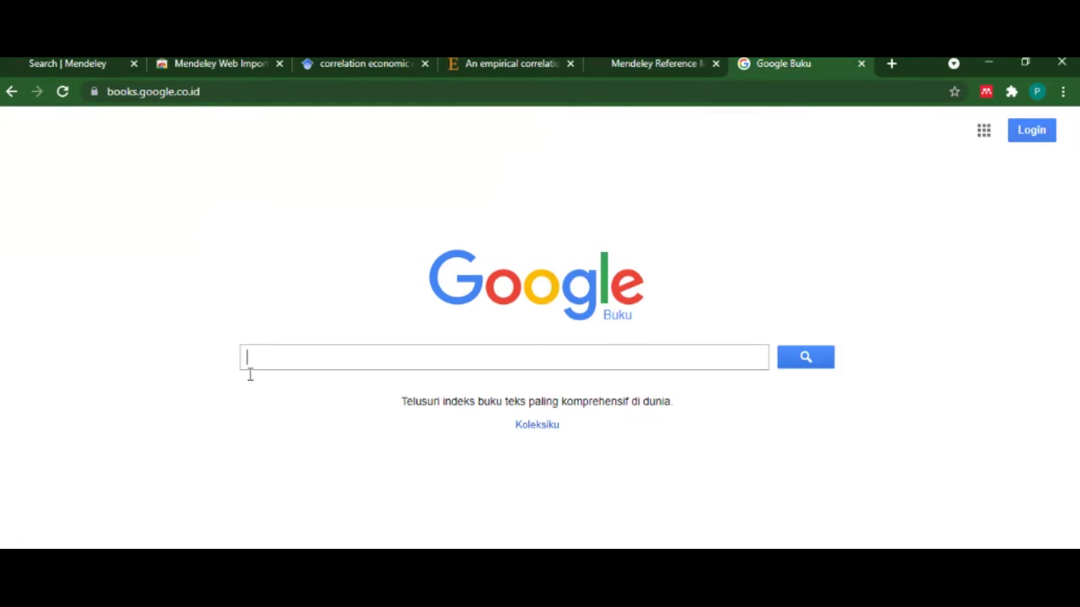
Search Google Buku for "statistics for business and economics".
type("statis")
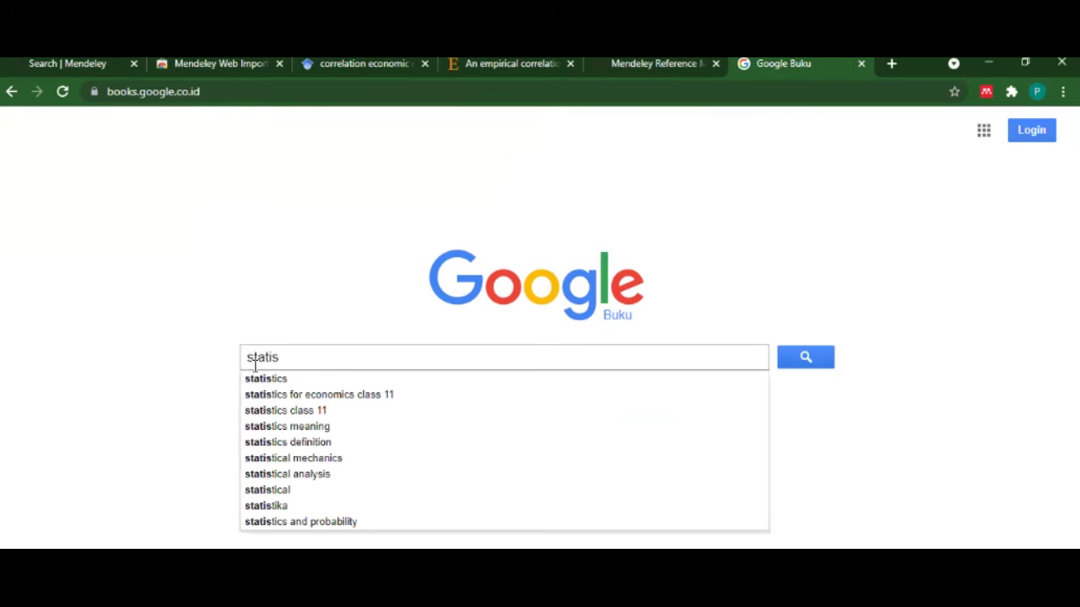
key("Down")
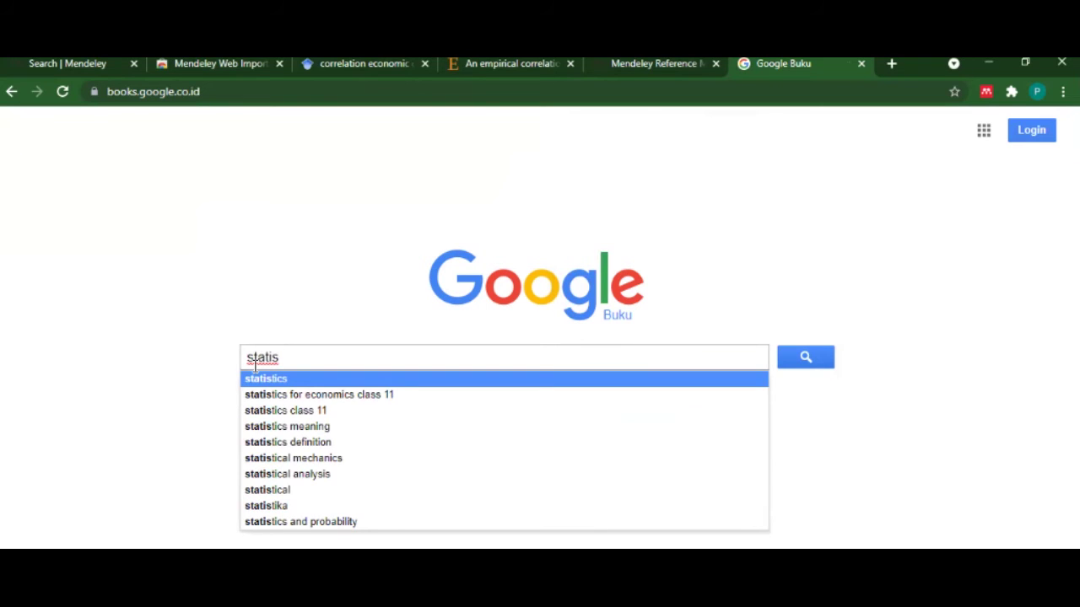
type("tics for busin")
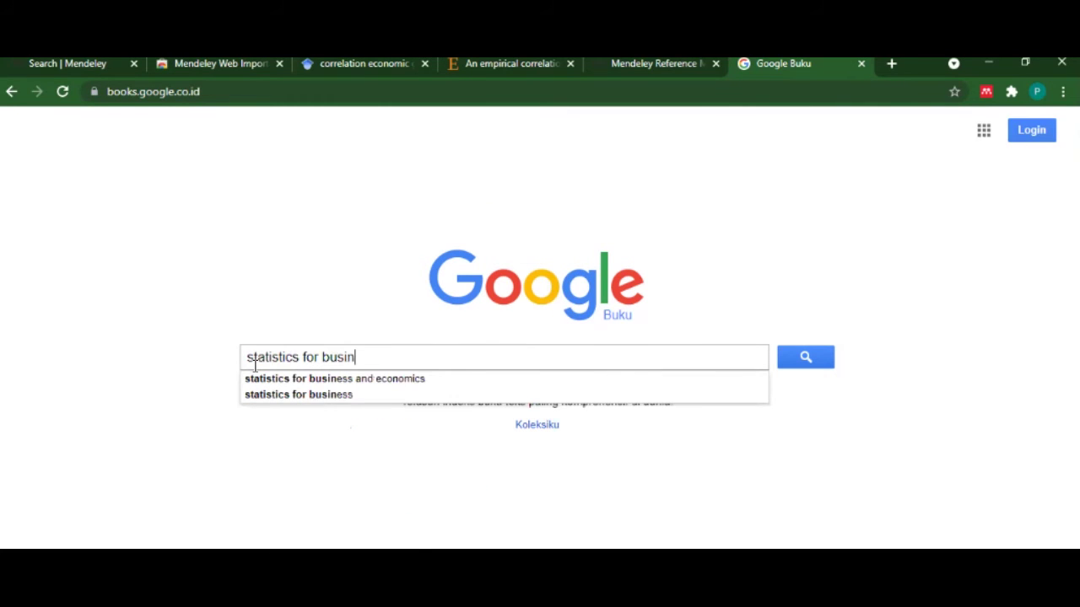
left_click(255, 377)
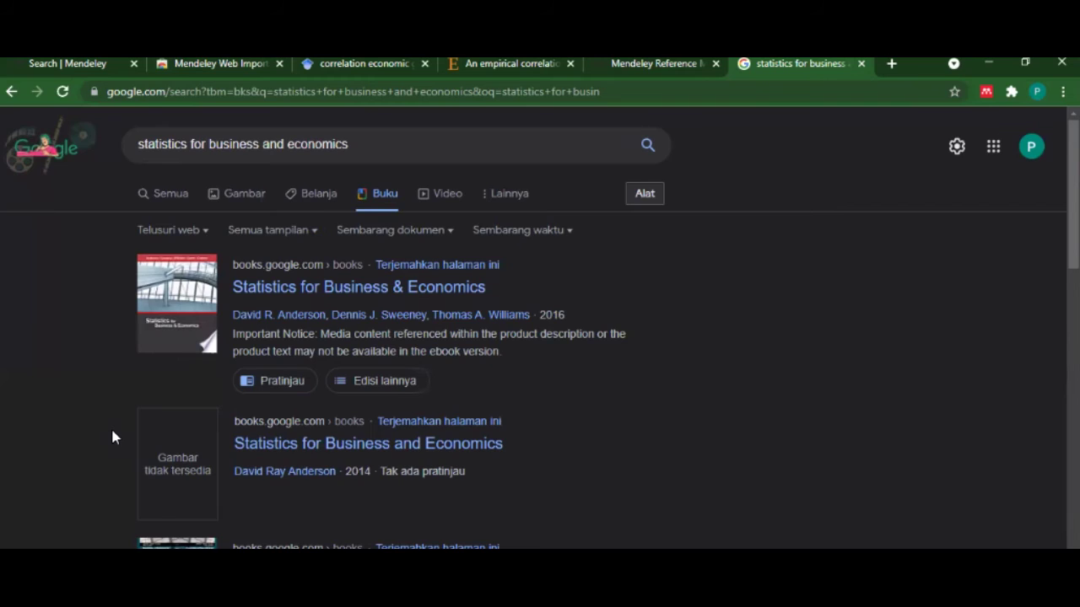
Browse the book results and open the 2012 book "Basic Statistics for Business and Economics".
scroll(114, 437, "down", 3)
scroll(113, 437, "down", 2)
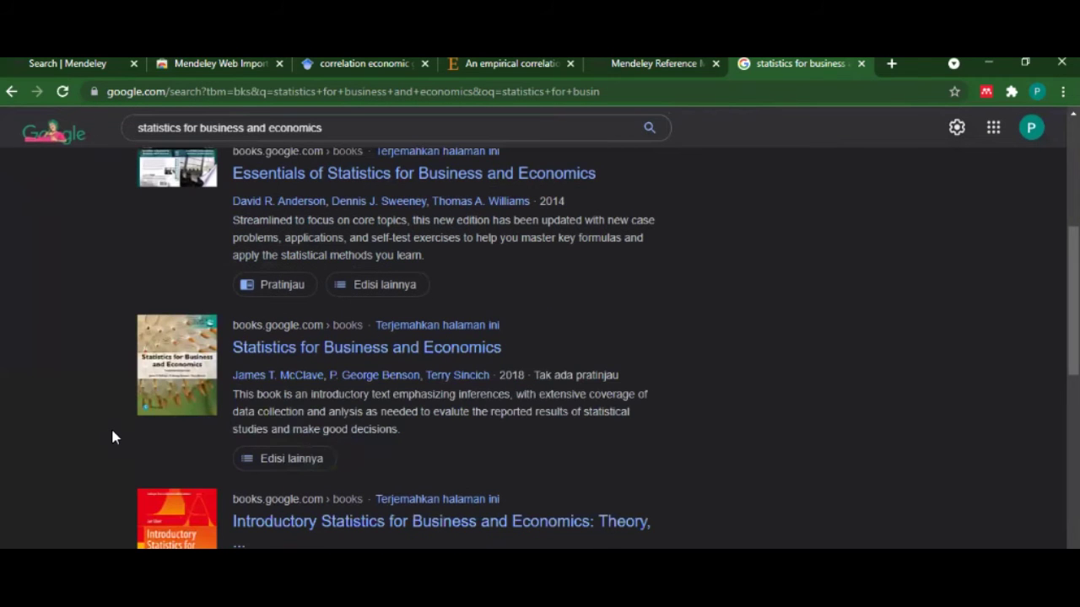
scroll(113, 437, "up", 1)
scroll(114, 437, "down", 2)
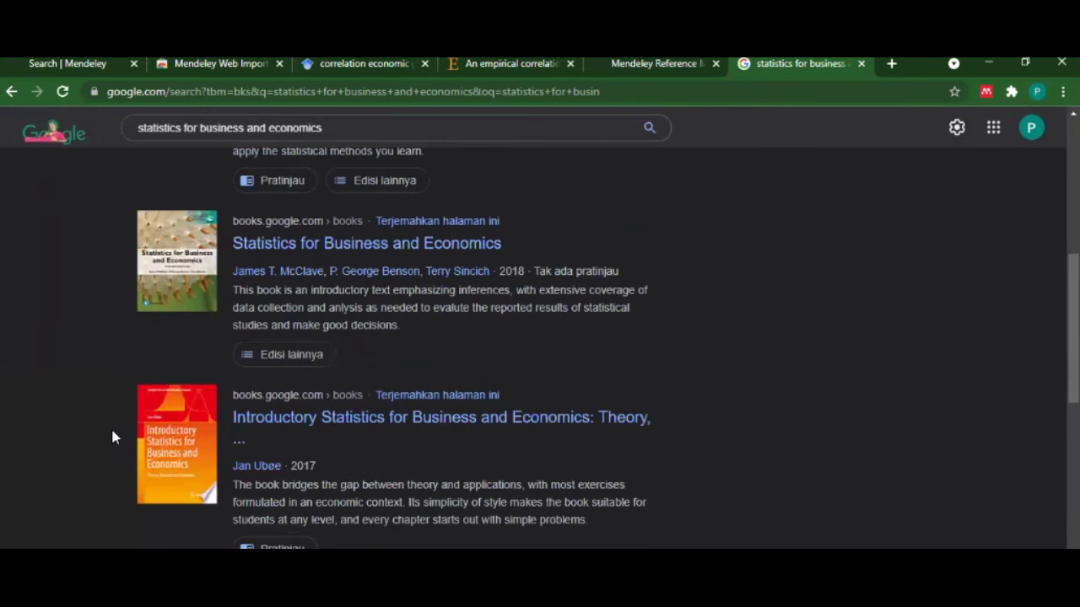
scroll(172, 437, "up", 5)
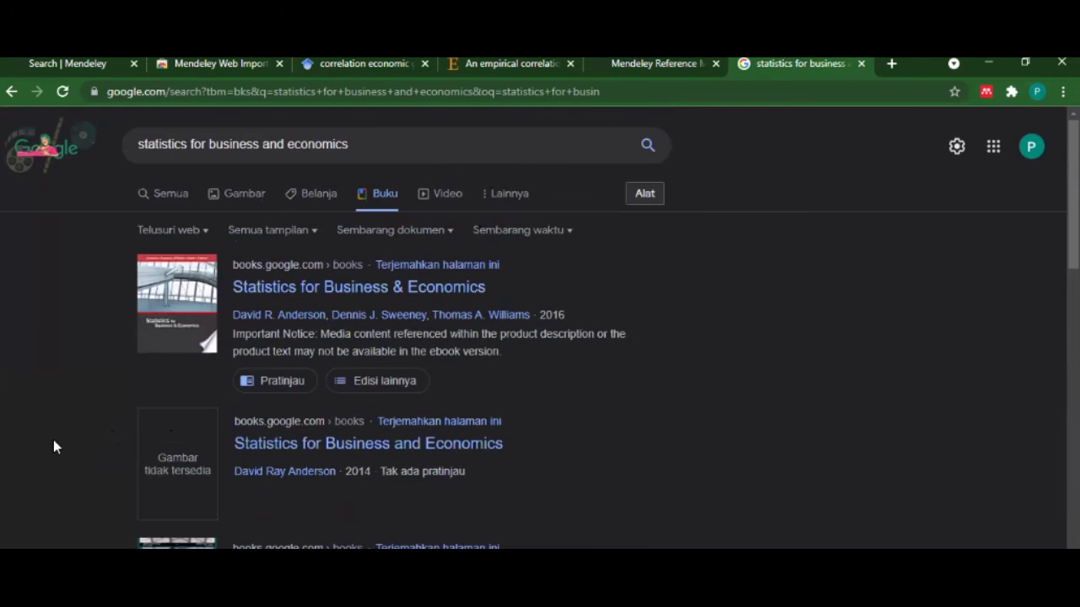
scroll(53, 447, "down", 1)
scroll(53, 447, "down", 1)
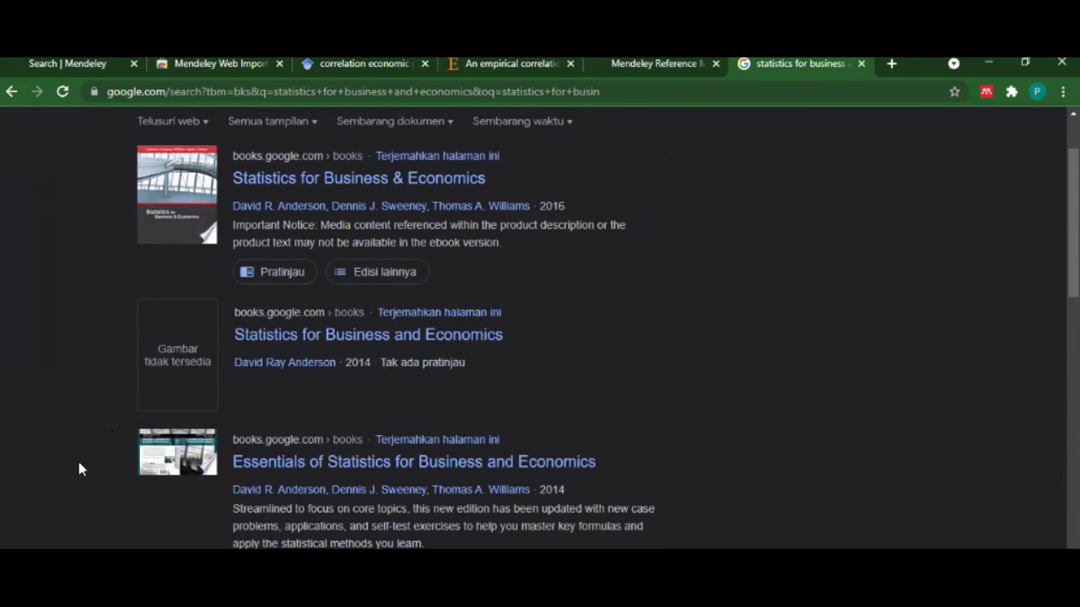
scroll(80, 469, "down", 5)
scroll(79, 469, "down", 5)
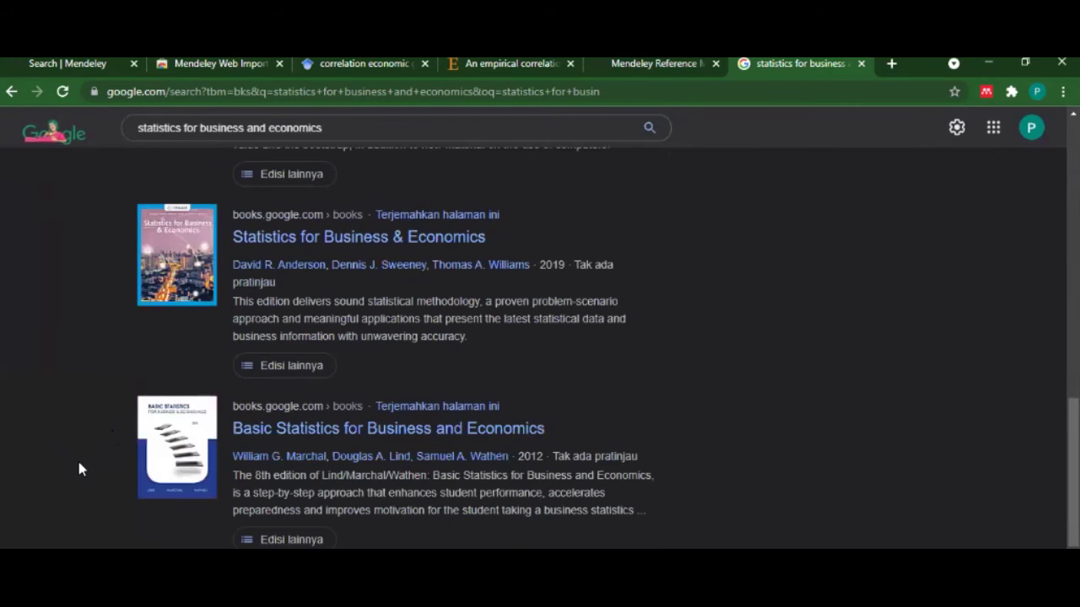
left_click(266, 430)
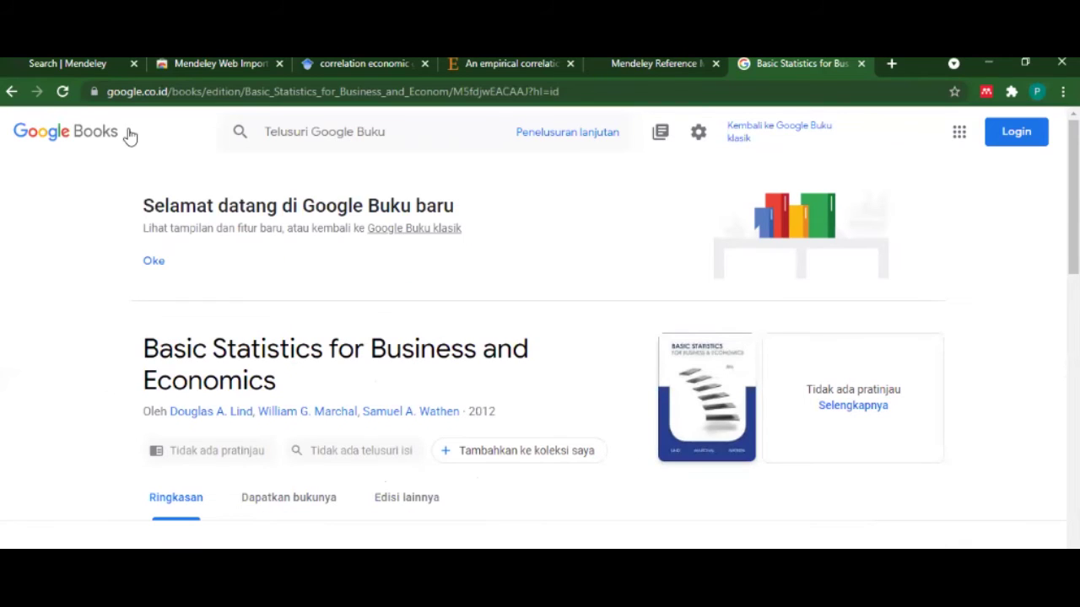
Open the Mendeley Web Importer on the book page and choose the Skripsi collection as the import destination.
left_click(988, 94)
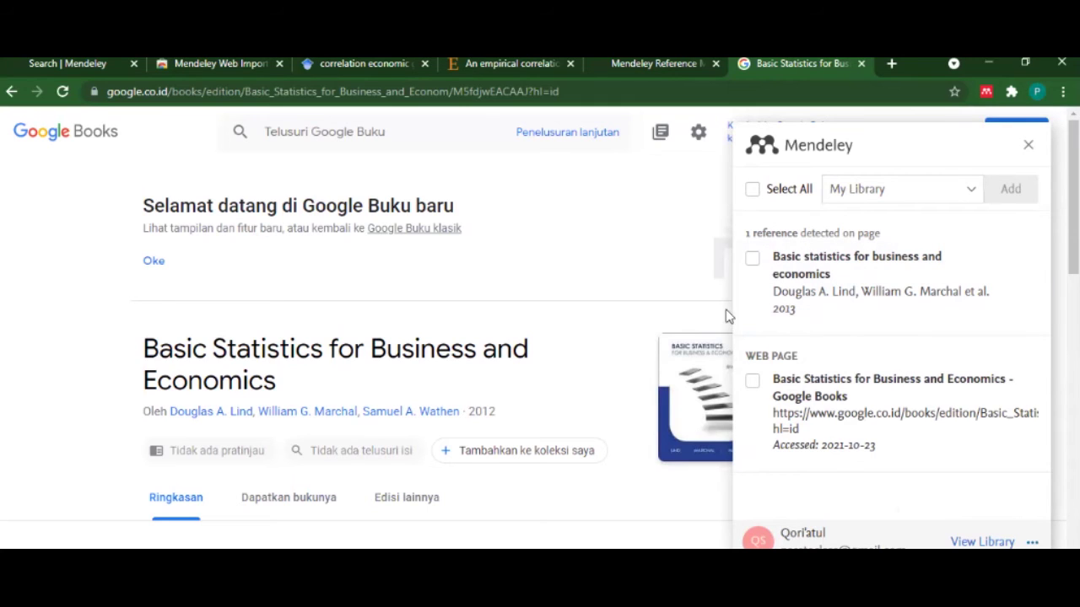
left_click(971, 190)
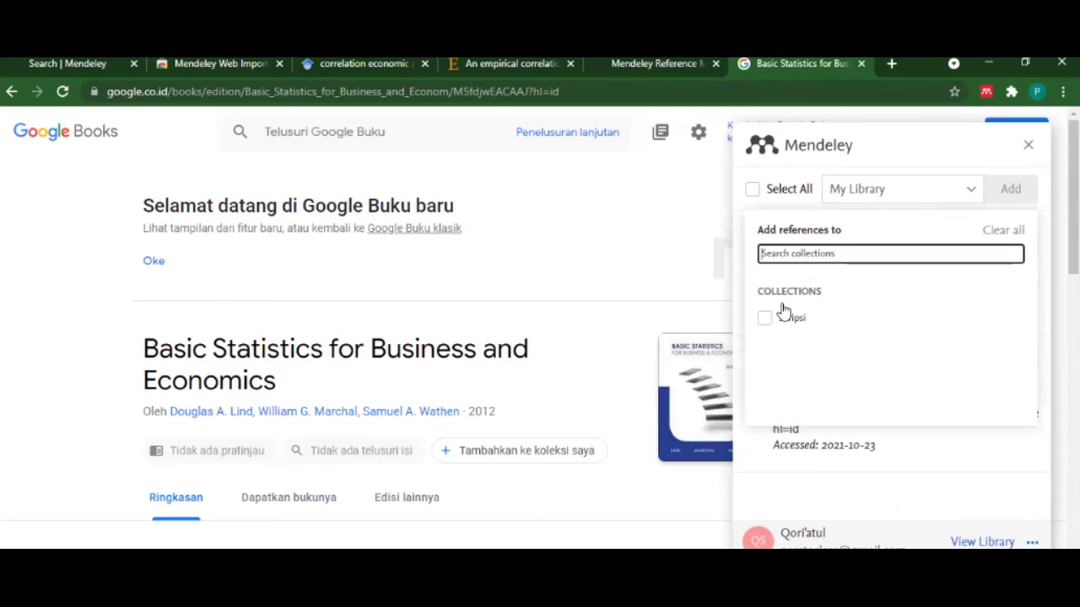
left_click(971, 189)
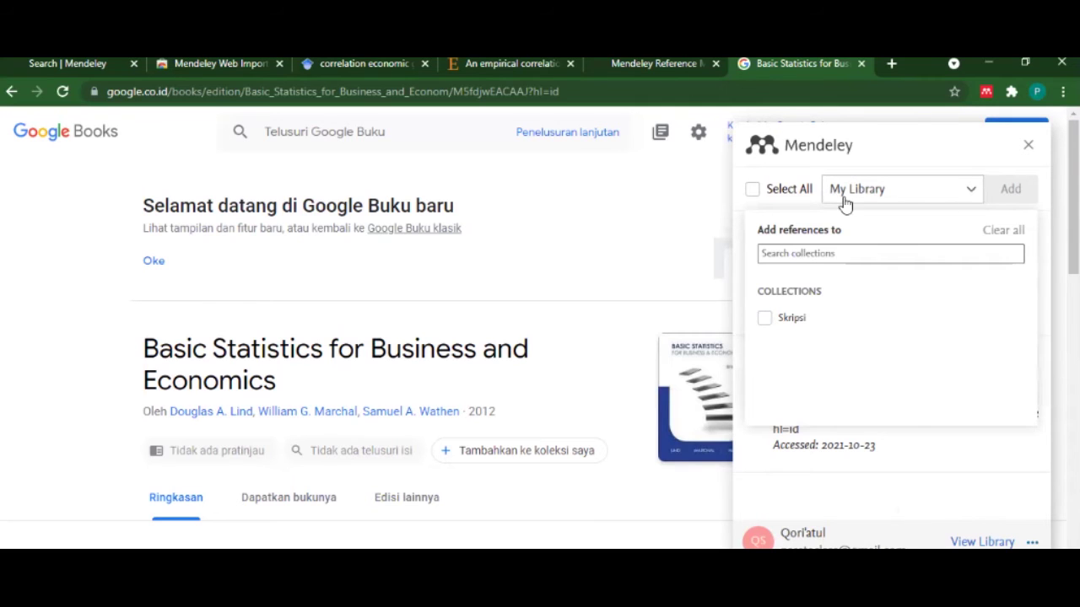
left_click(966, 201)
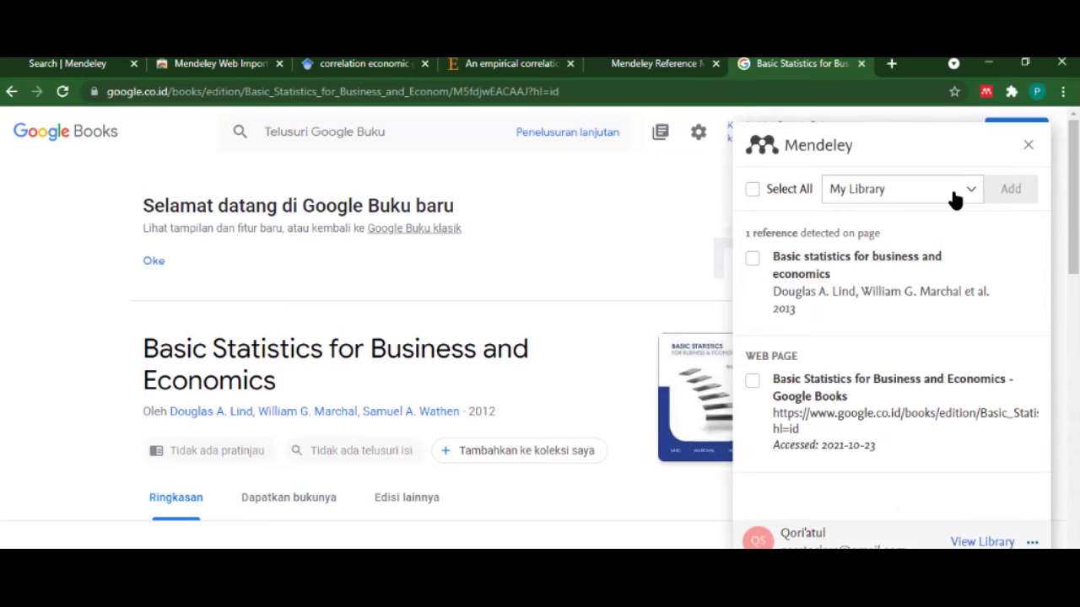
left_click(916, 225)
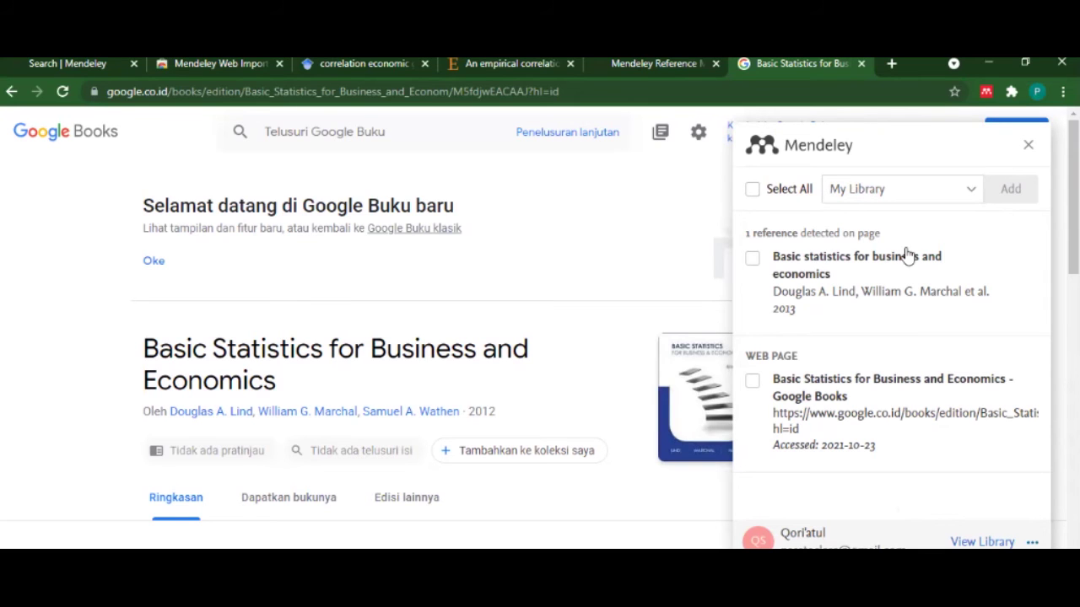
left_click(945, 201)
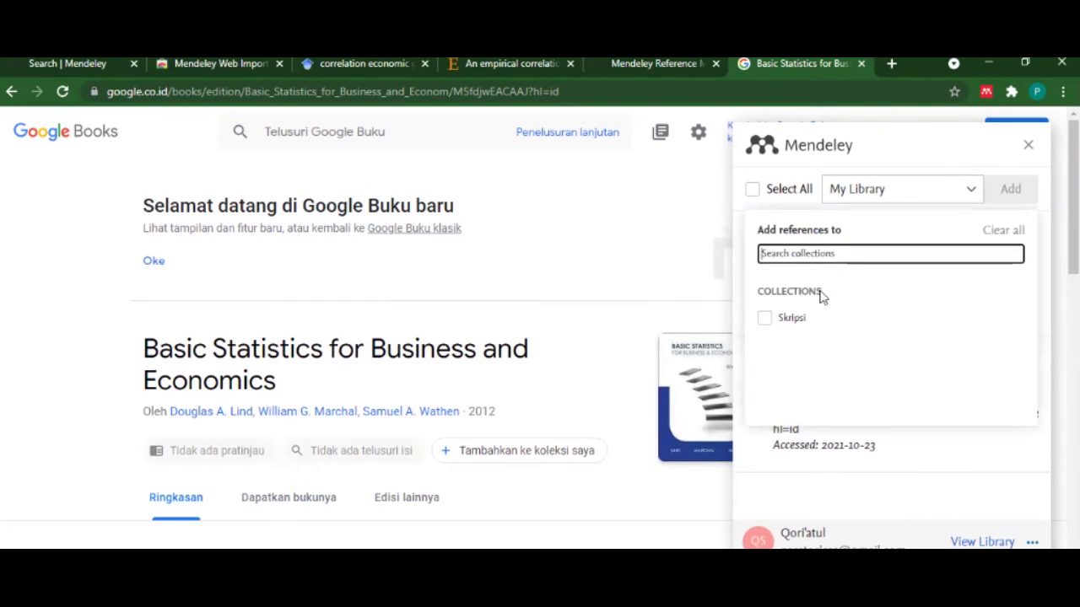
left_click(765, 320)
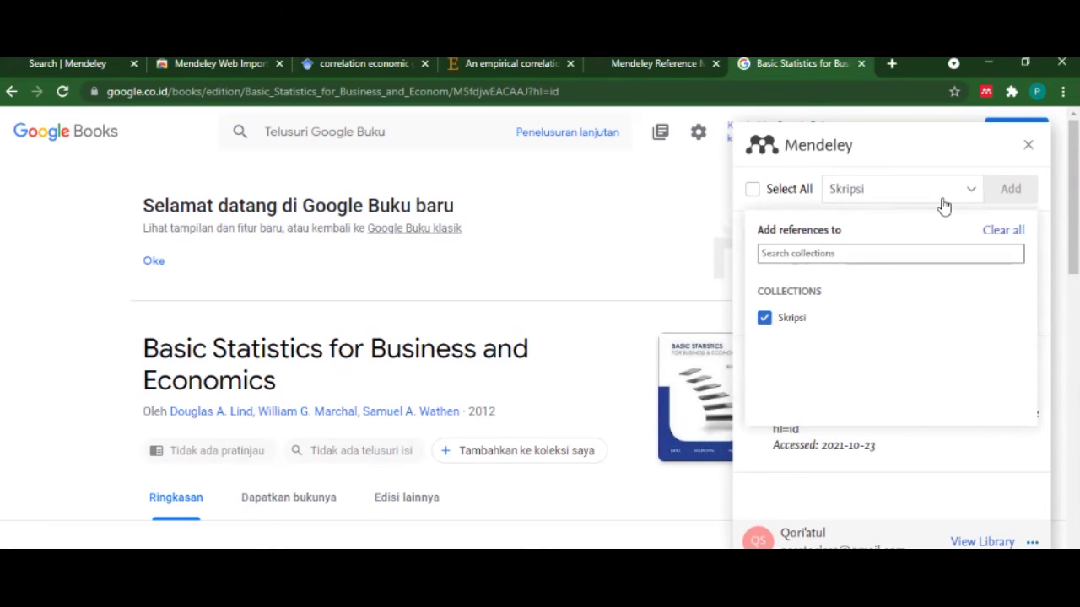
left_click(903, 193)
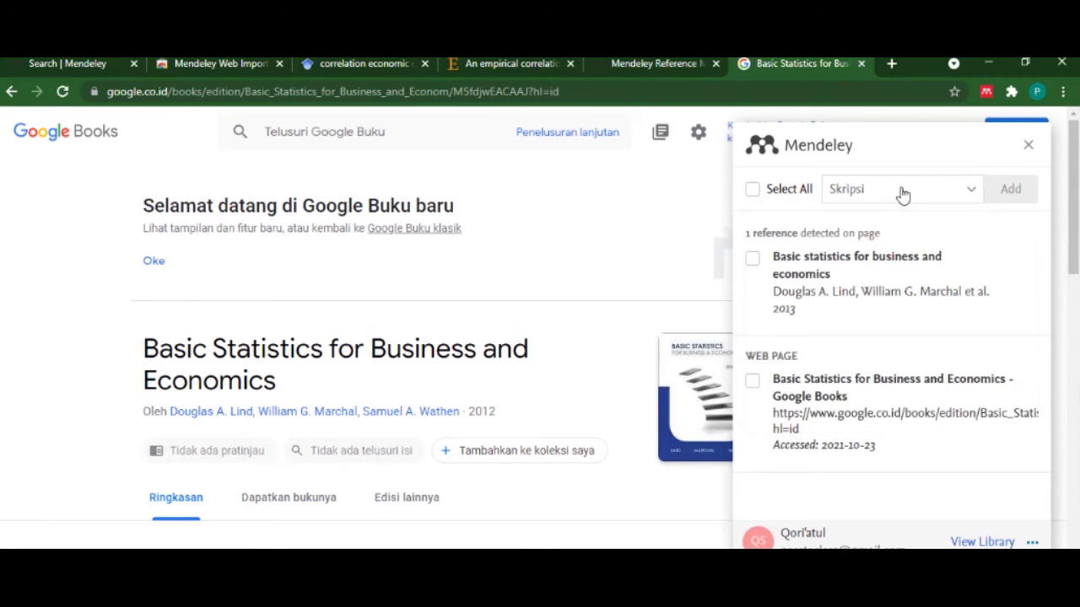
Select the detected "Basic statistics for business and economics" reference, open its details for editing and set the reference type to Book.
left_click(753, 262)
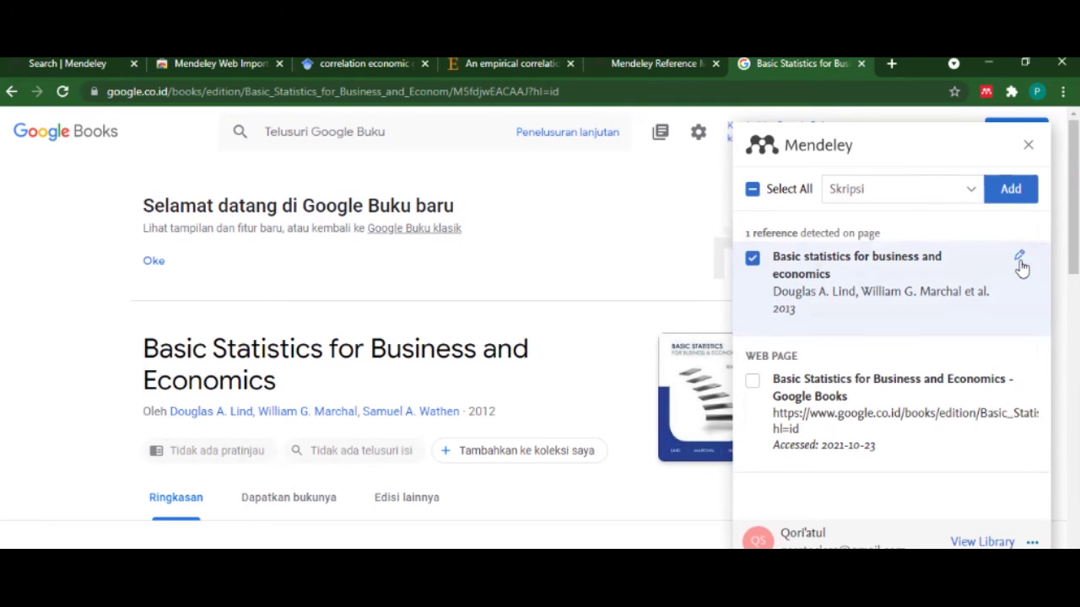
left_click(1019, 263)
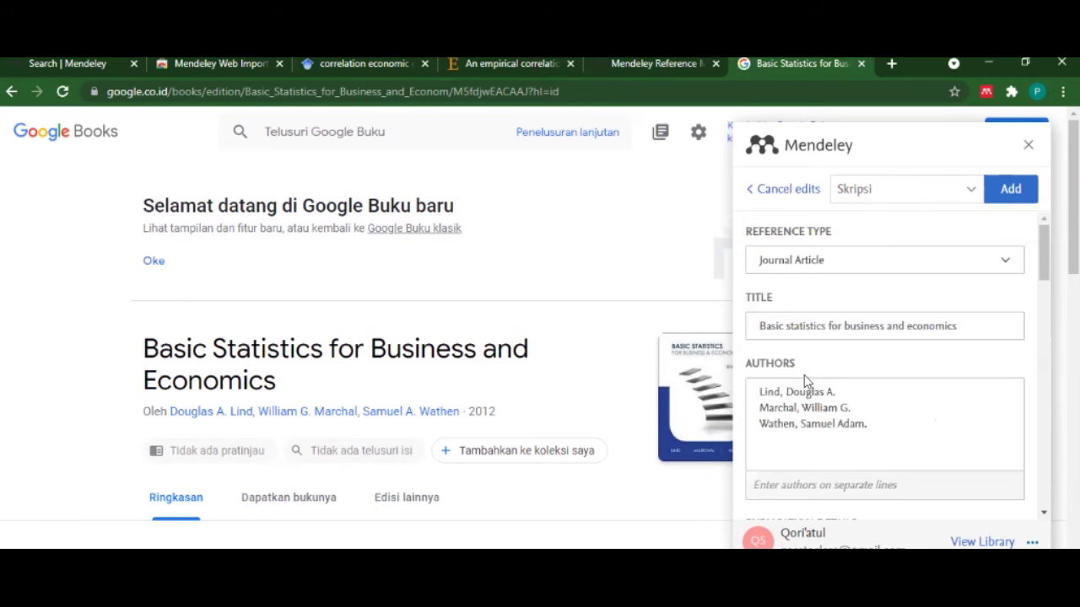
scroll(835, 405, "down", 3)
scroll(838, 434, "down", 3)
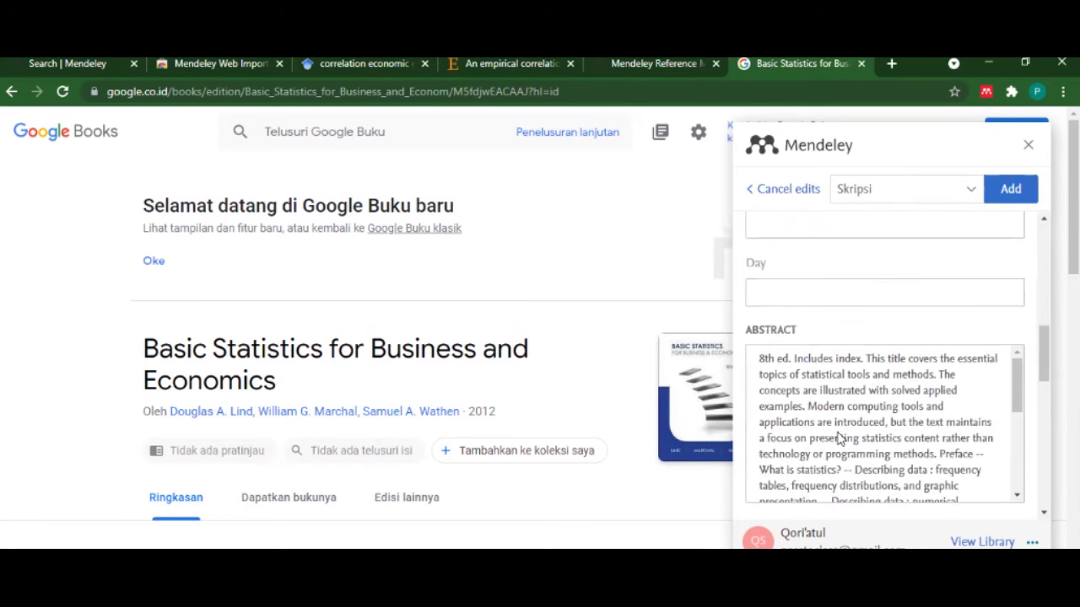
scroll(838, 435, "up", 6)
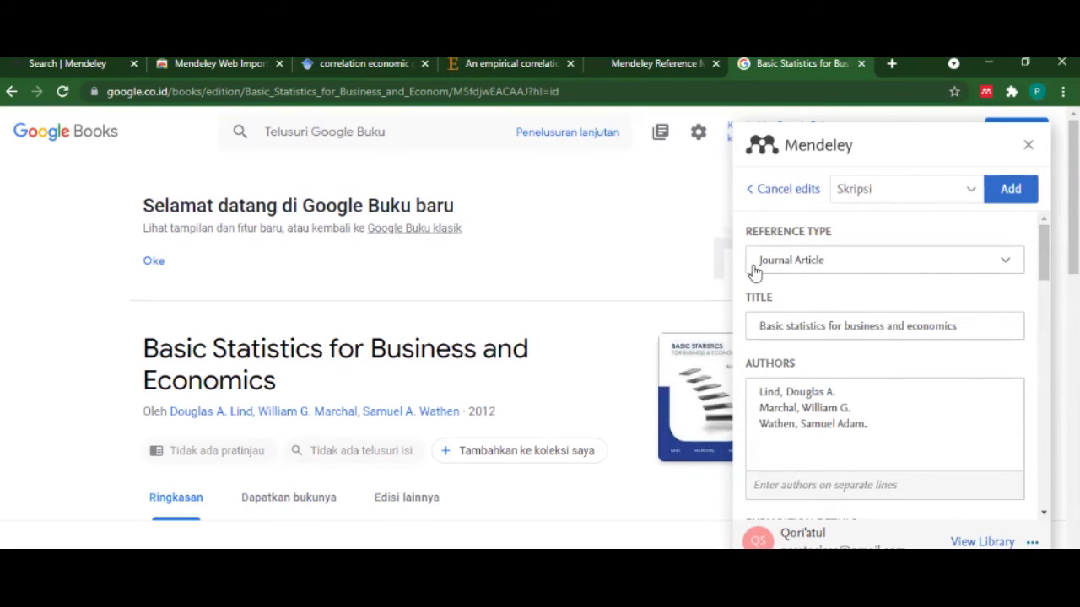
left_click(835, 275)
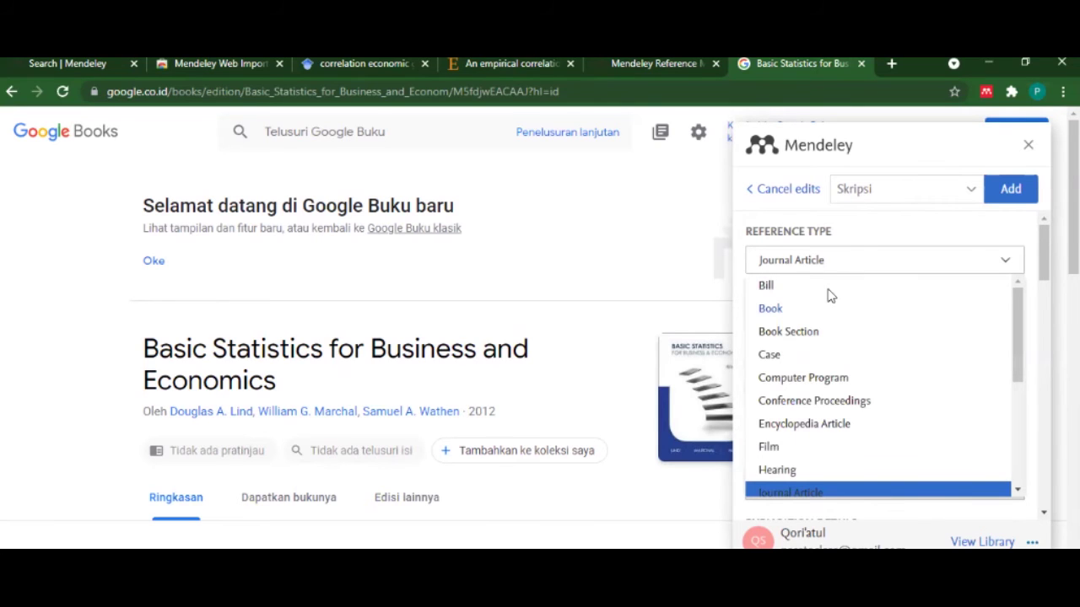
left_click(830, 302)
Set the reference's publication year to 2012 and its pages to 5-7.
scroll(841, 361, "down", 2)
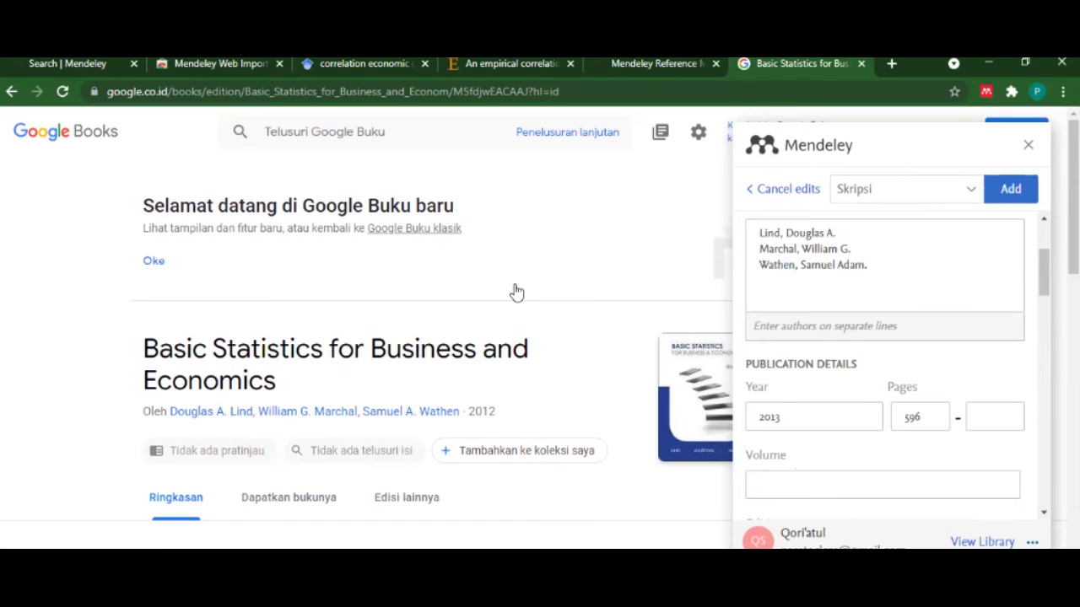
scroll(514, 291, "down", 2)
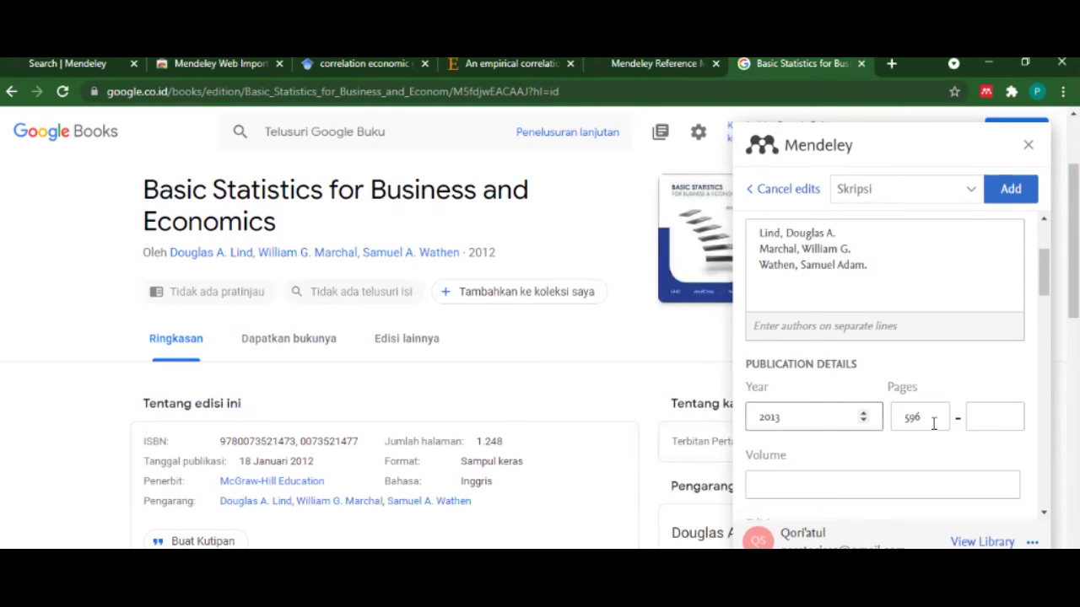
left_click(862, 422)
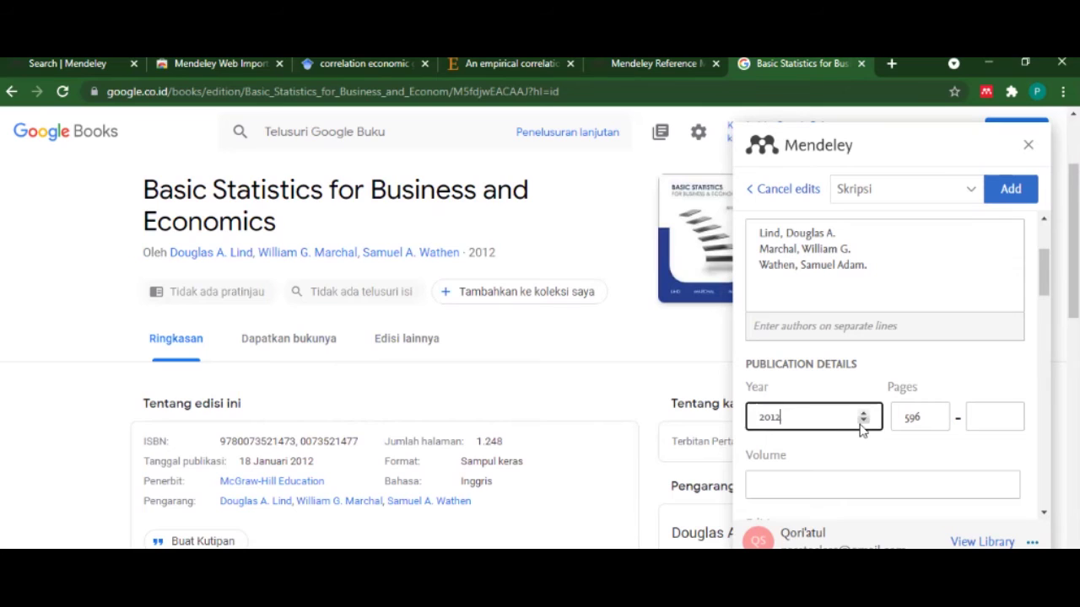
left_click(992, 416)
left_click(918, 412)
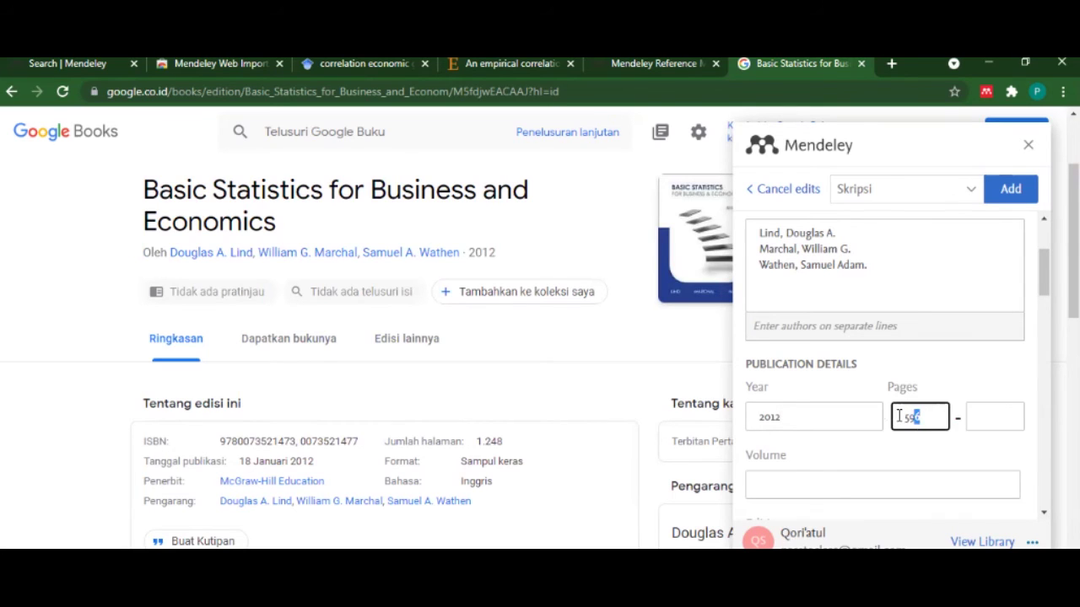
double_click(921, 424)
type("5")
key("Tab")
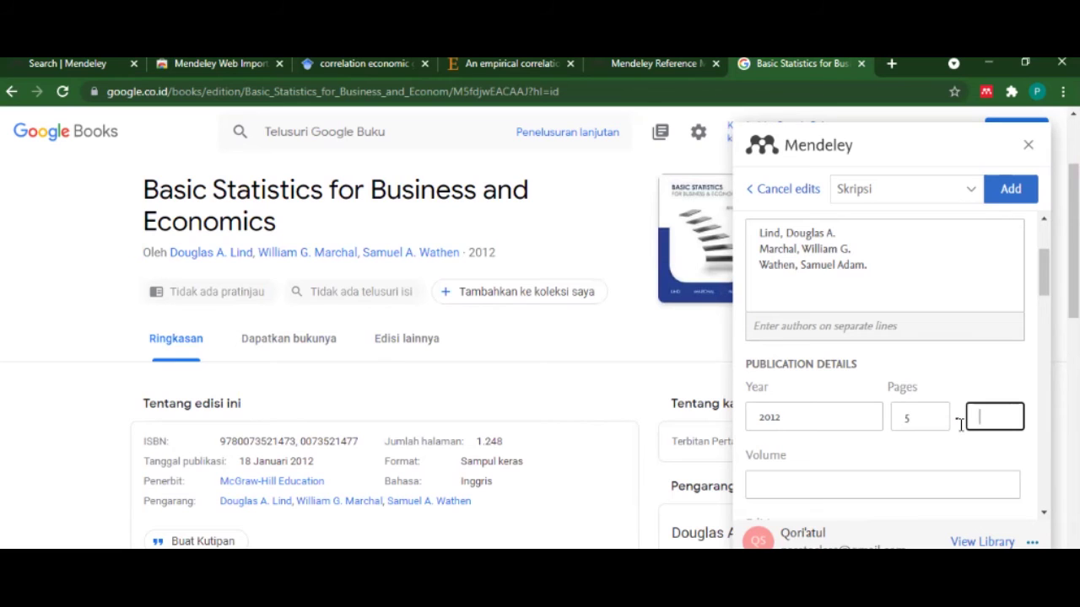
type("7")
Compare the reference's edition, publisher and other remaining details with the edition information on the Google Books page.
scroll(900, 405, "down", 2)
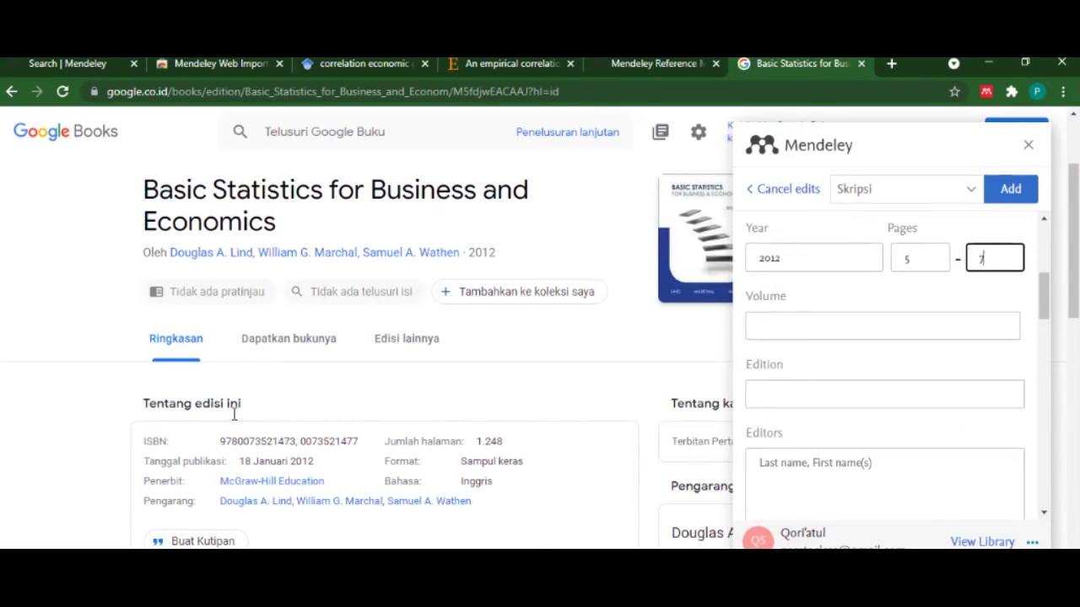
scroll(233, 413, "down", 1)
scroll(427, 414, "down", 2)
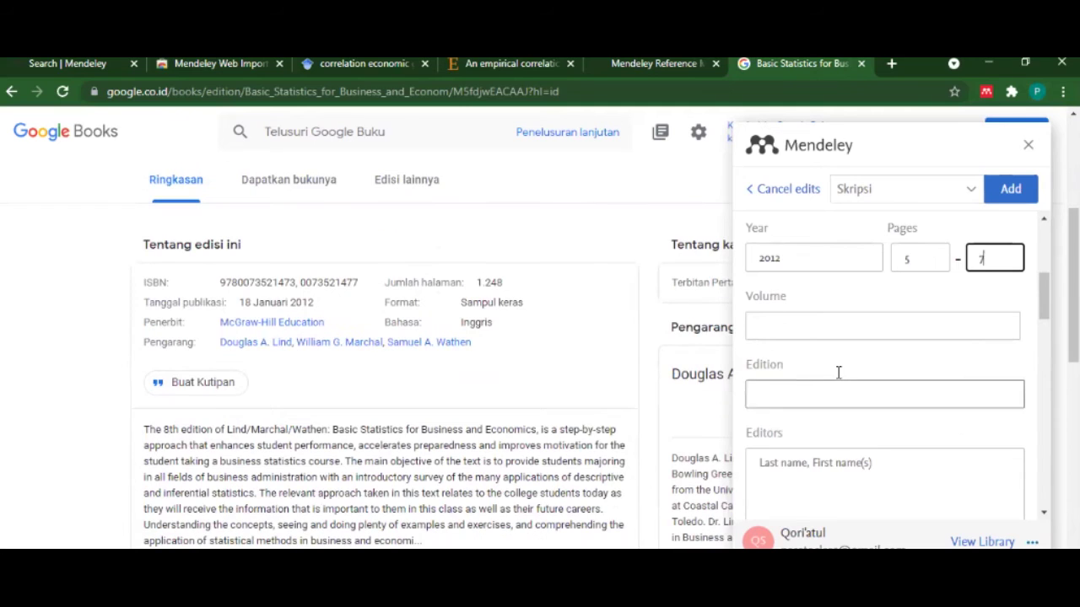
scroll(839, 372, "down", 2)
scroll(839, 390, "down", 3)
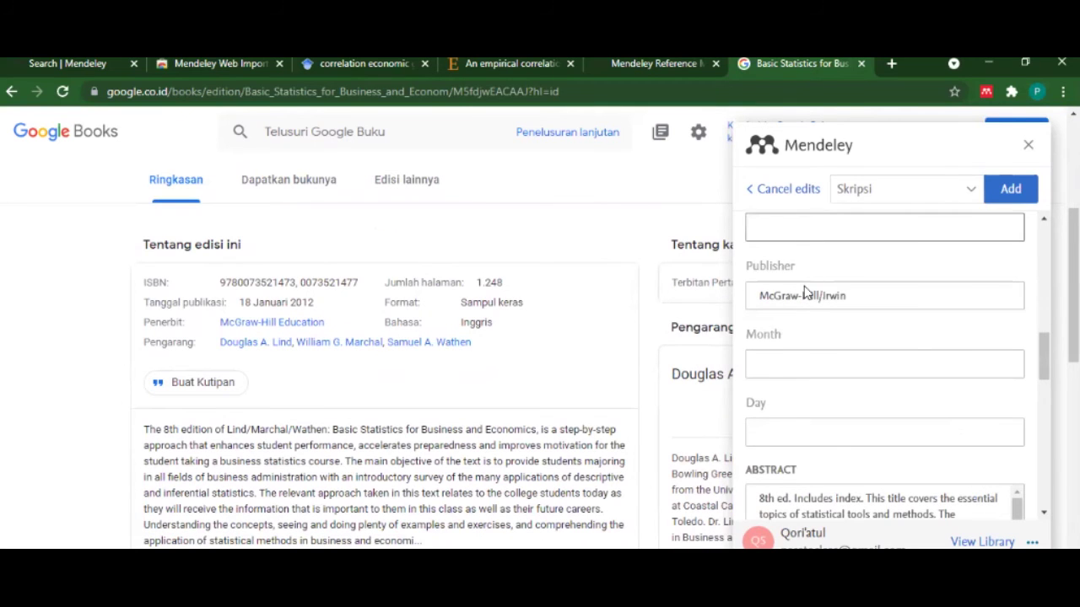
scroll(581, 429, "down", 5)
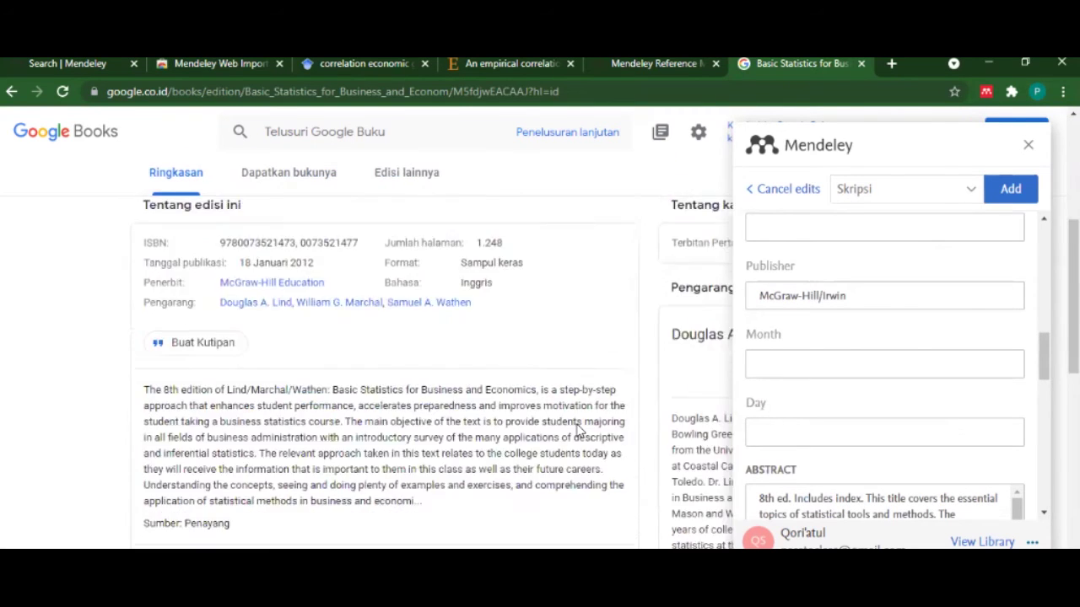
scroll(579, 431, "down", 1)
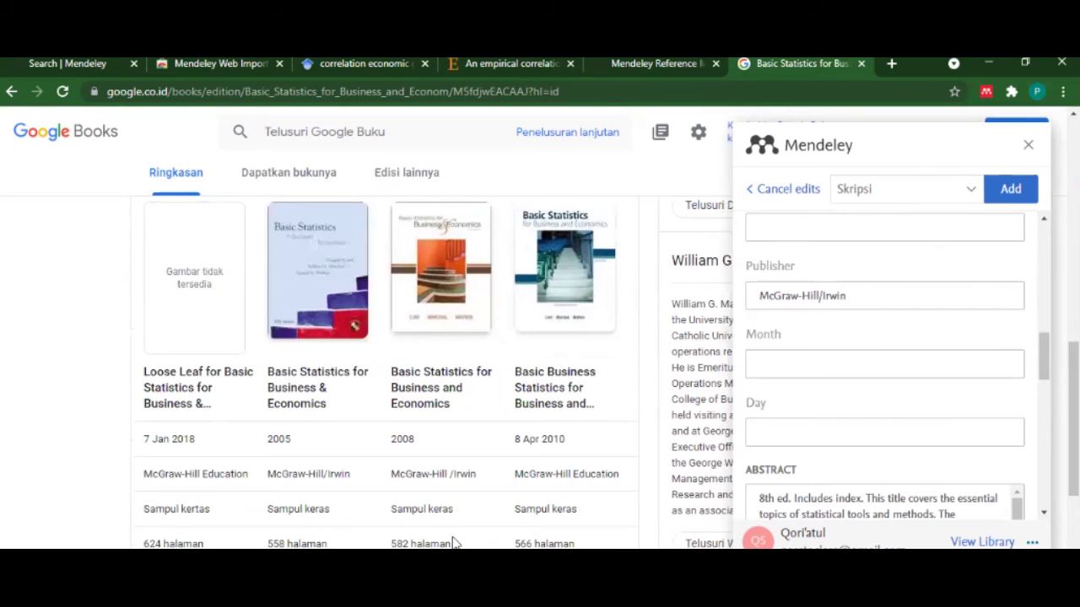
scroll(430, 533, "down", 6)
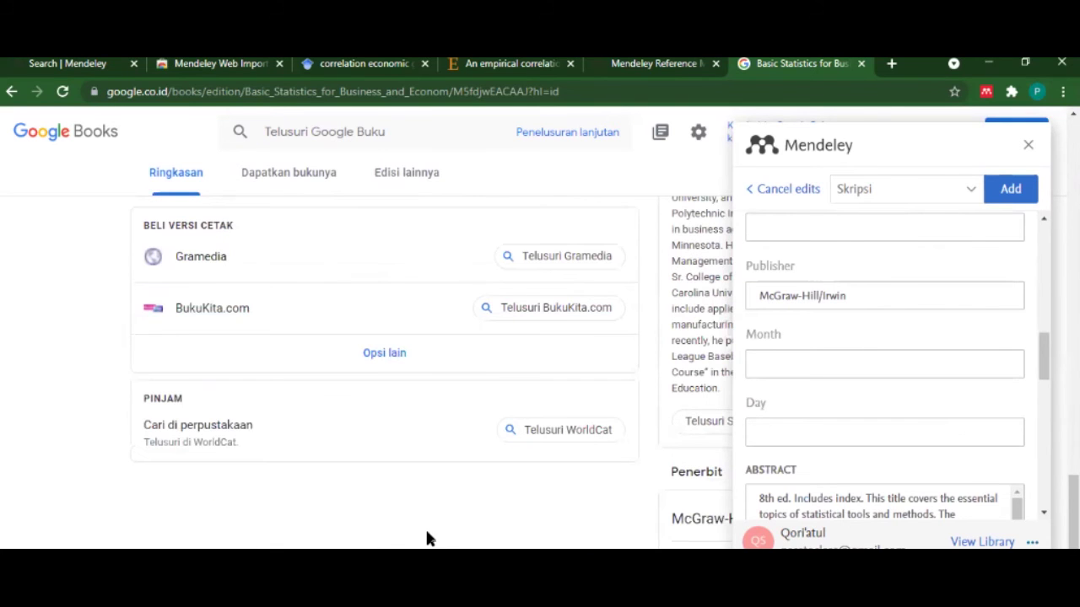
scroll(463, 429, "up", 10)
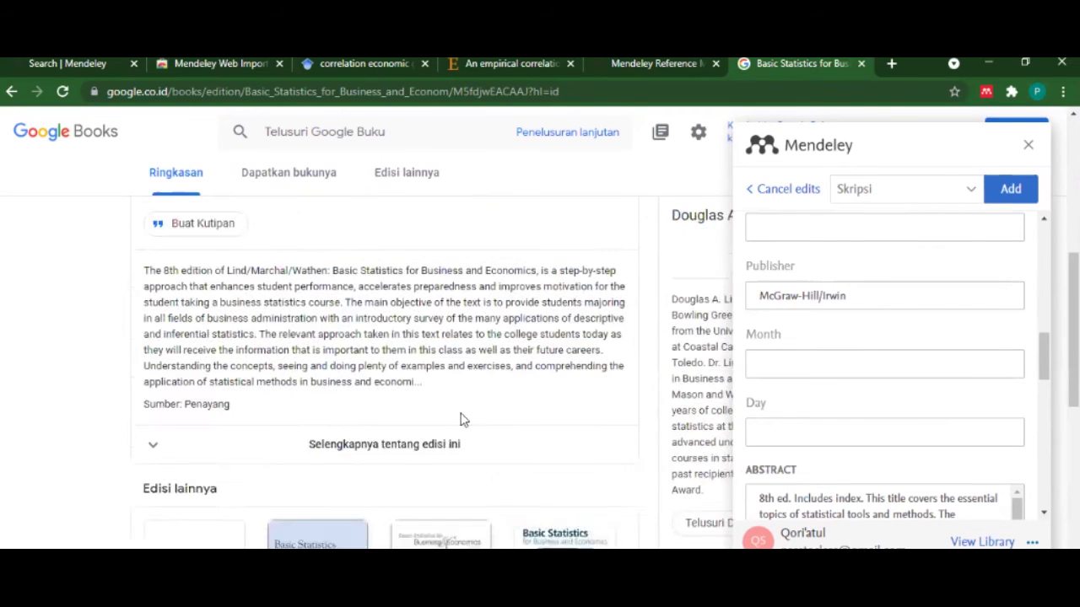
scroll(464, 408, "up", 5)
scroll(823, 337, "up", 4)
scroll(825, 339, "down", 3)
scroll(827, 363, "down", 3)
scroll(835, 390, "down", 5)
scroll(835, 387, "up", 5)
scroll(835, 384, "up", 10)
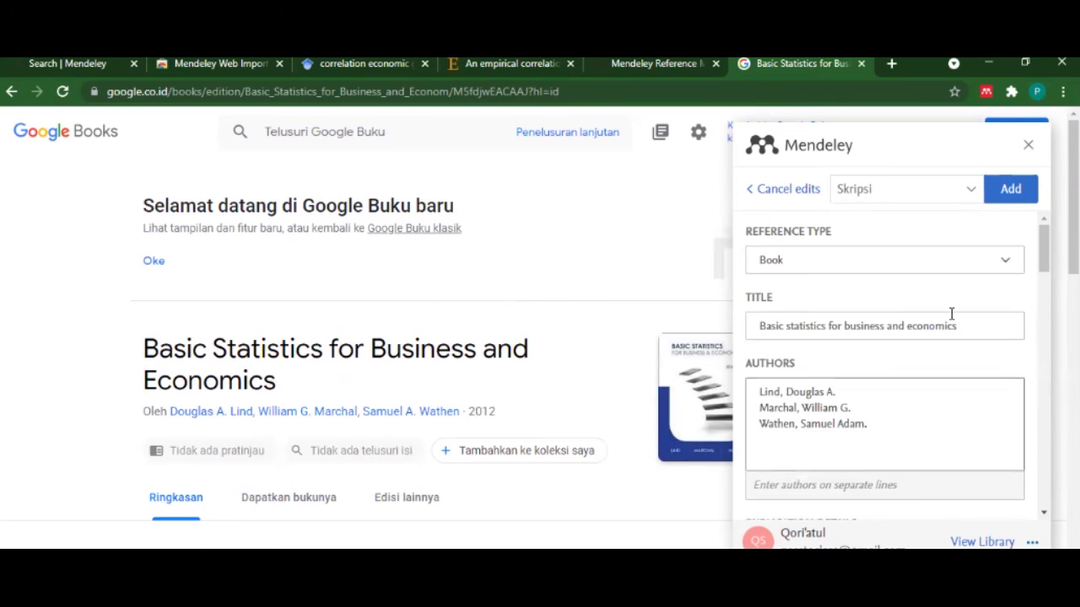
Add the edited book reference to the Skripsi collection and open its entry in the Mendeley Reference Manager library.
left_click(1020, 193)
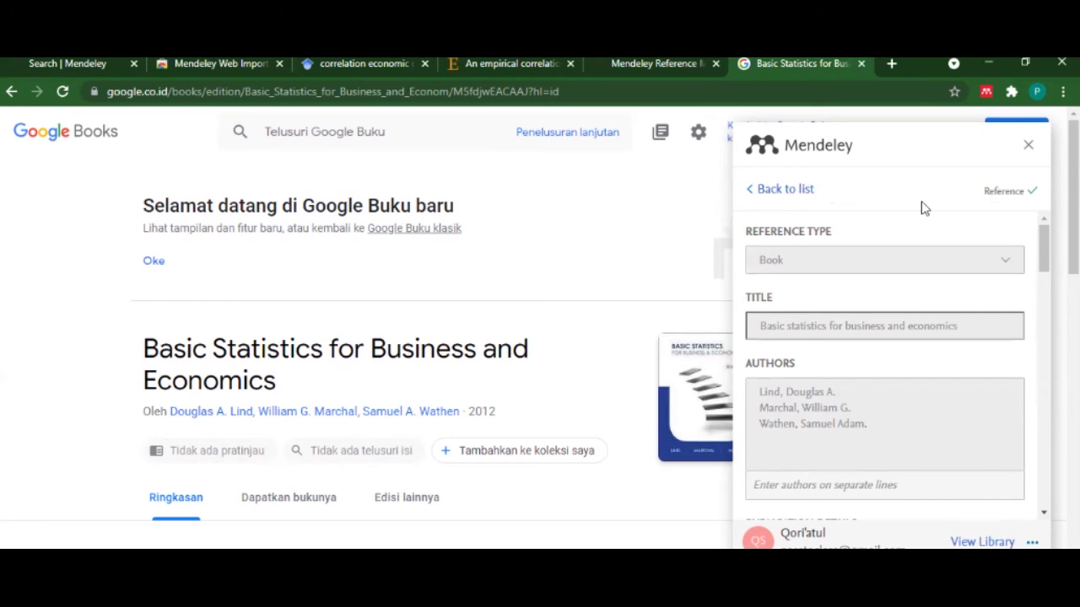
key("ctrl+shift+Tab")
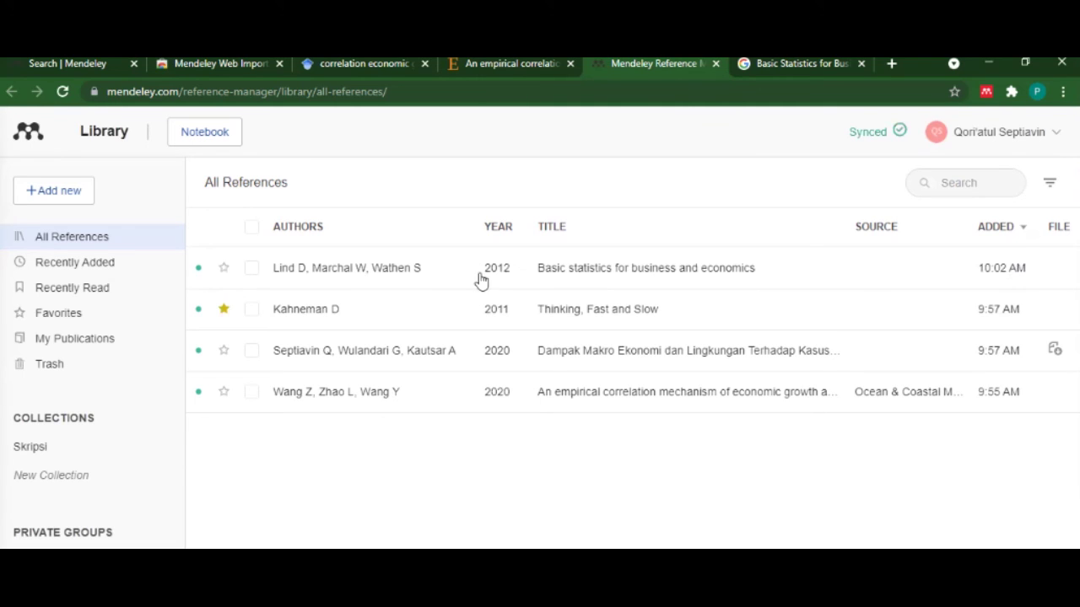
left_click(624, 265)
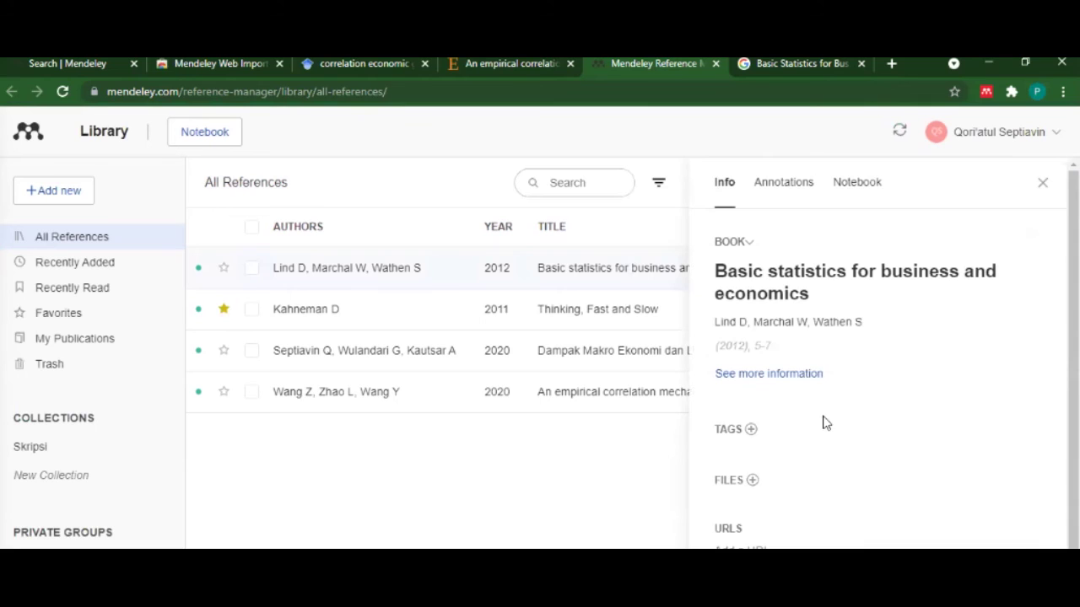
Review the details of the "Basic statistics for business and economics" entry and close its information pane.
scroll(820, 480, "down", 2)
scroll(805, 422, "up", 2)
scroll(805, 434, "down", 2)
scroll(996, 236, "up", 2)
left_click(1042, 183)
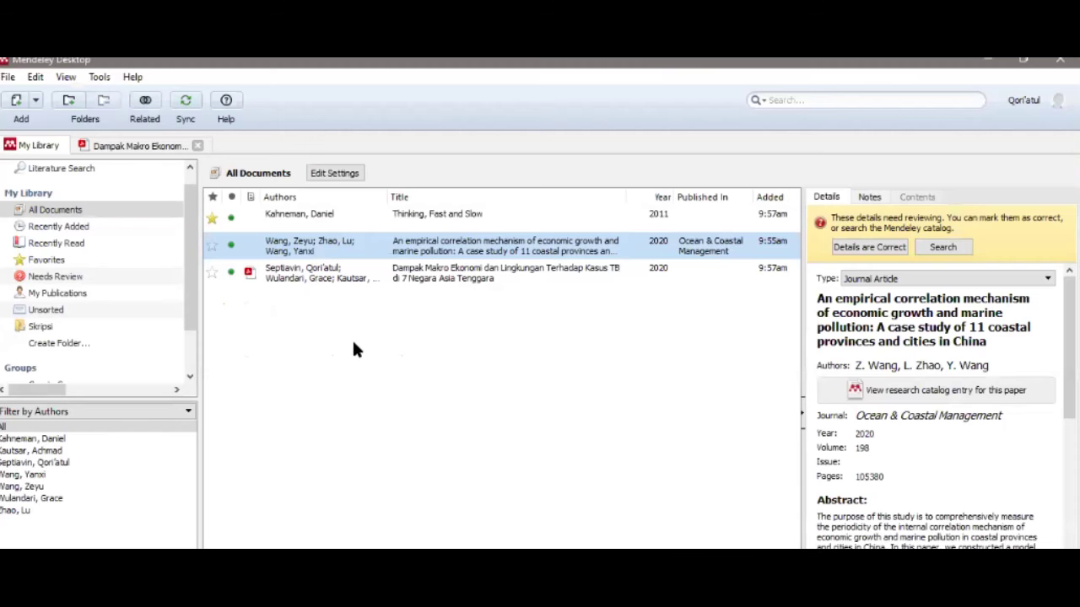
Switch to Mendeley Desktop, show the Skripsi folder and synchronize the library to bring in the new book reference.
left_click(256, 389)
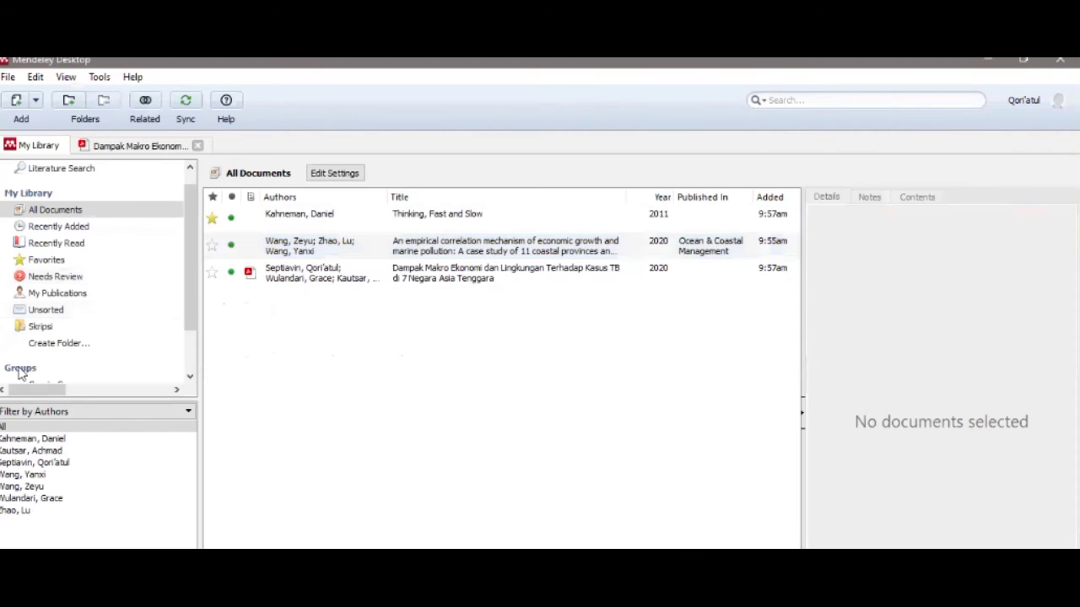
left_click(46, 331)
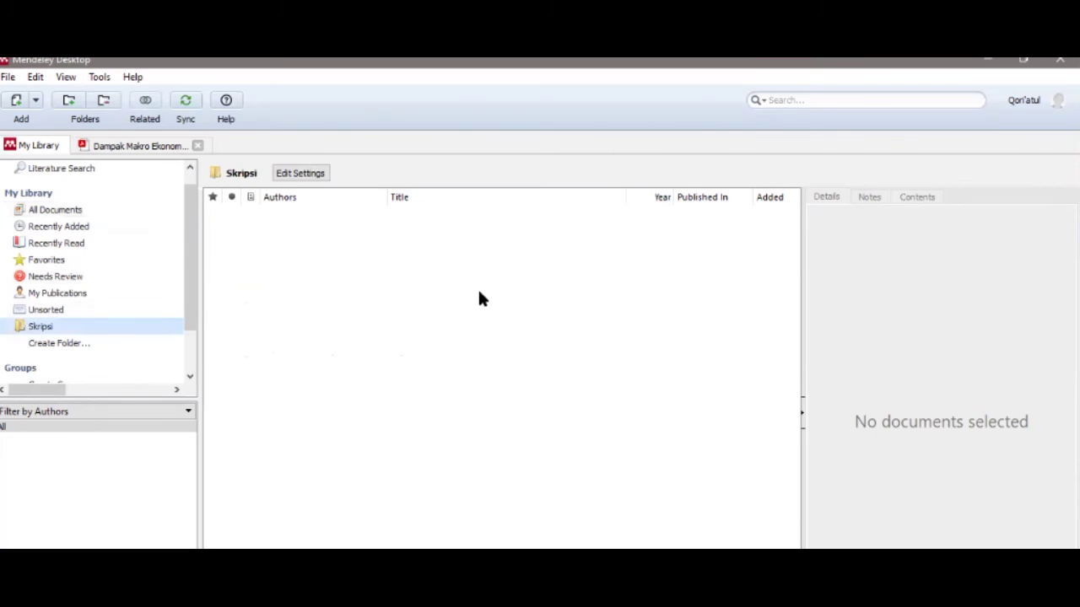
left_click(186, 103)
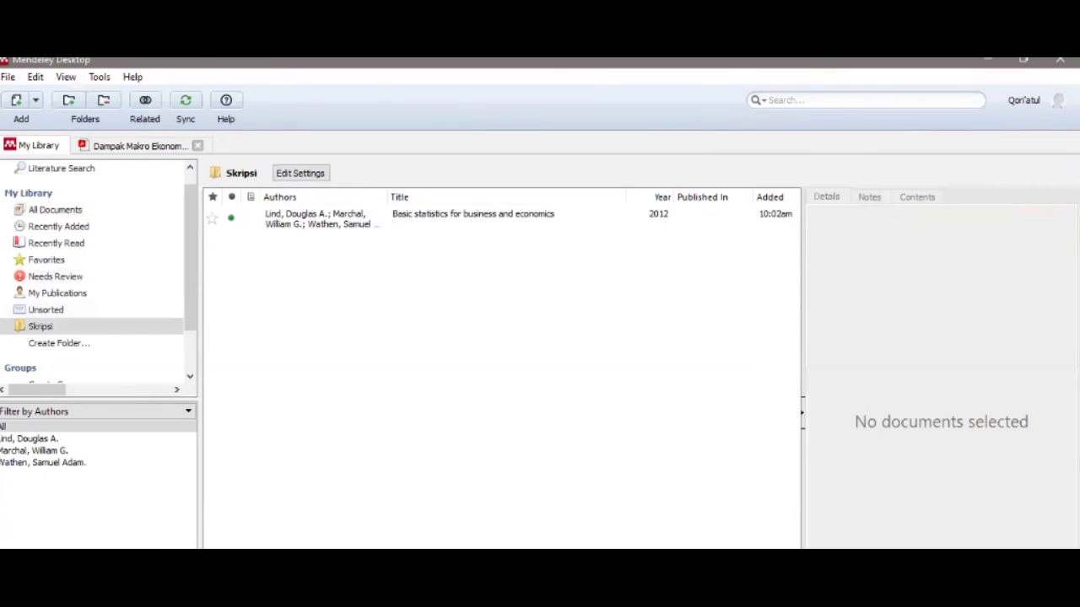
In the Word document, insert a Mendeley citation of "Basic statistics for business and economics" from the Skripsi folder under the Google Book heading.
key("alt+Tab")
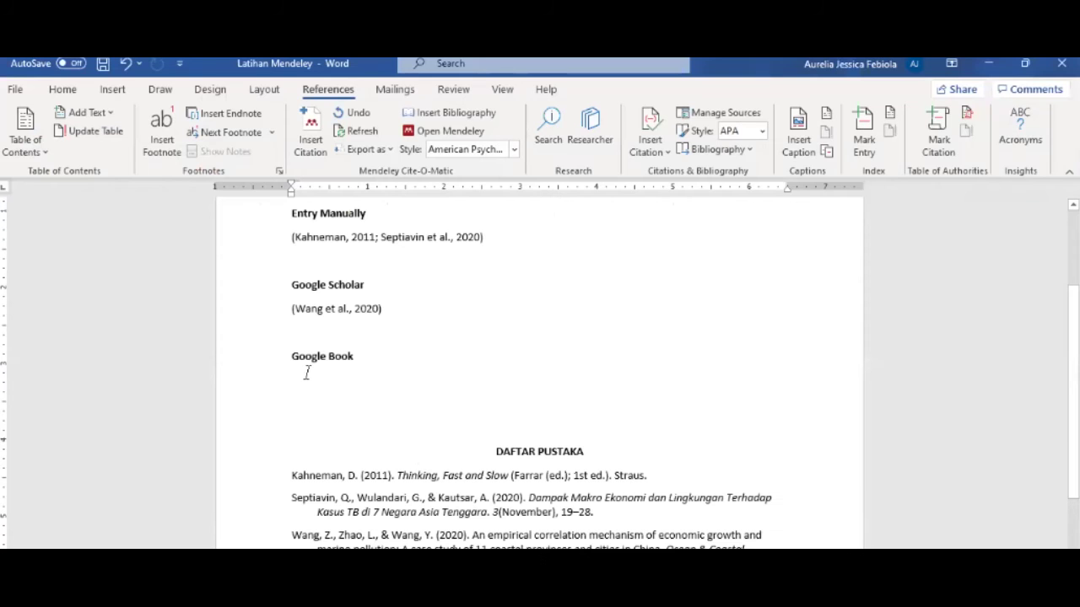
scroll(448, 457, "down", 1)
scroll(355, 385, "up", 1)
left_click(309, 390)
left_click(311, 127)
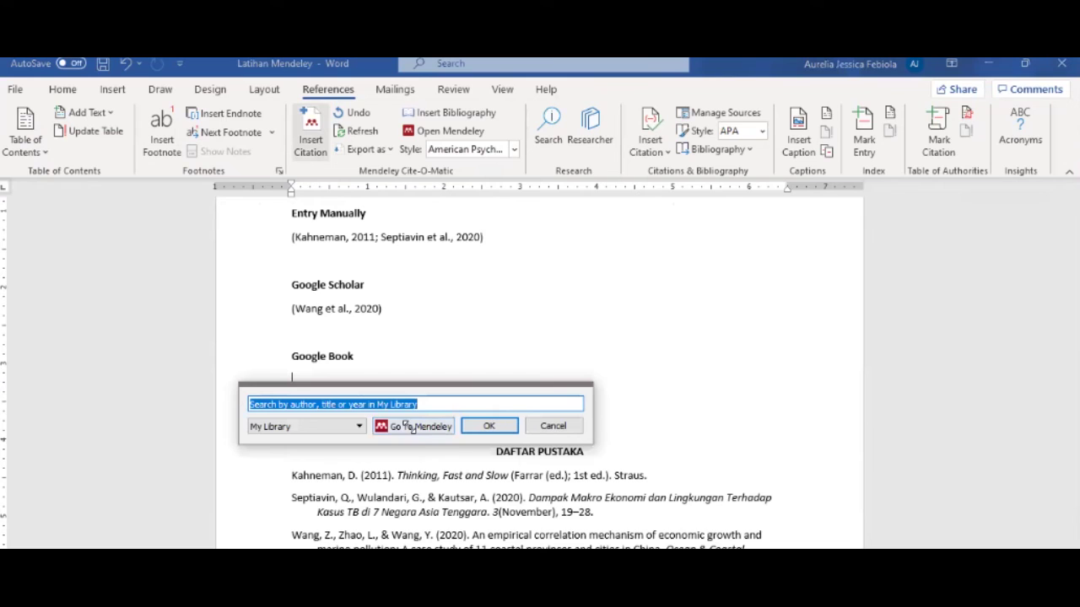
left_click(412, 427)
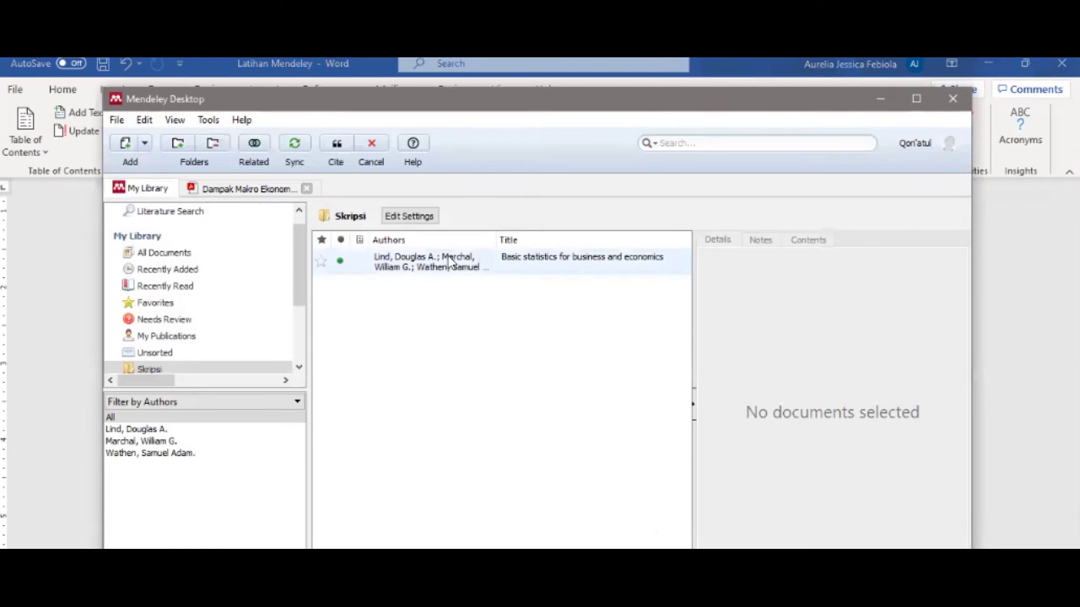
left_click(422, 263)
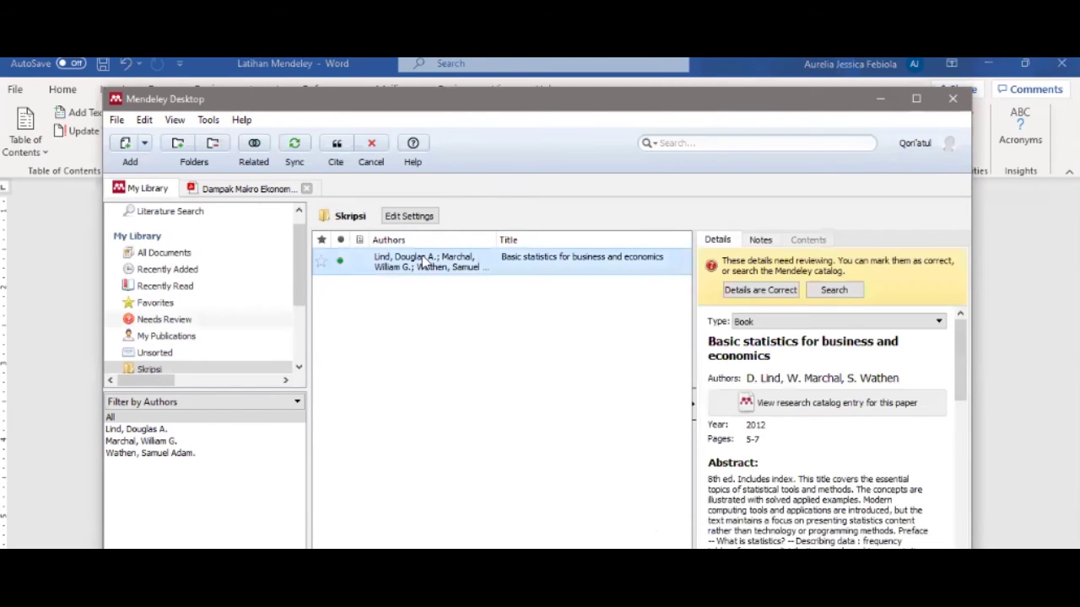
left_click(337, 145)
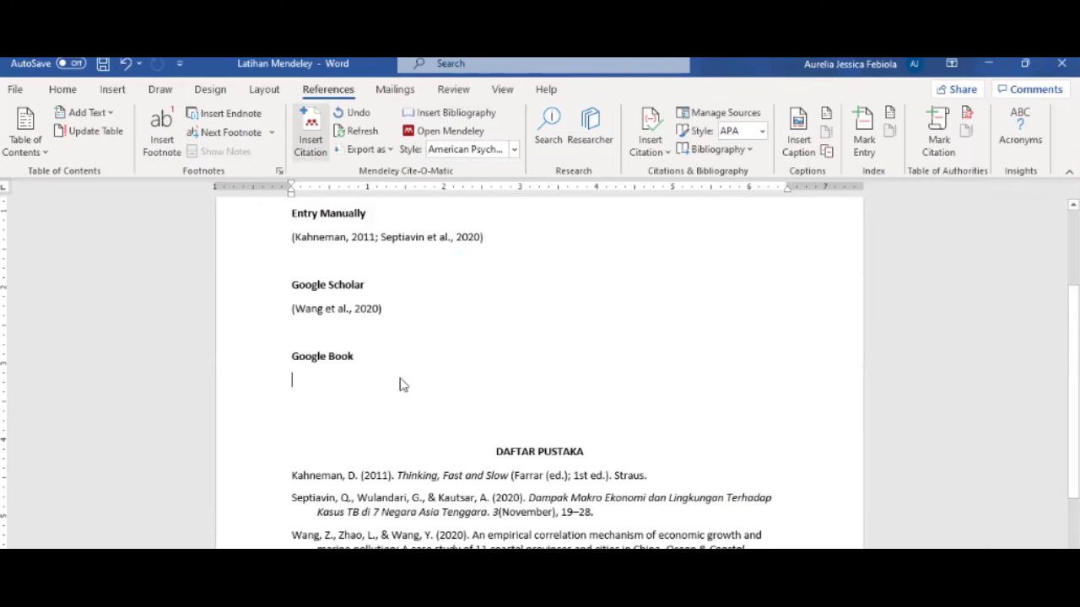
Review the in-text citations under each heading and the matching entries in the DAFTAR PUSTAKA bibliography.
scroll(326, 424, "down", 1)
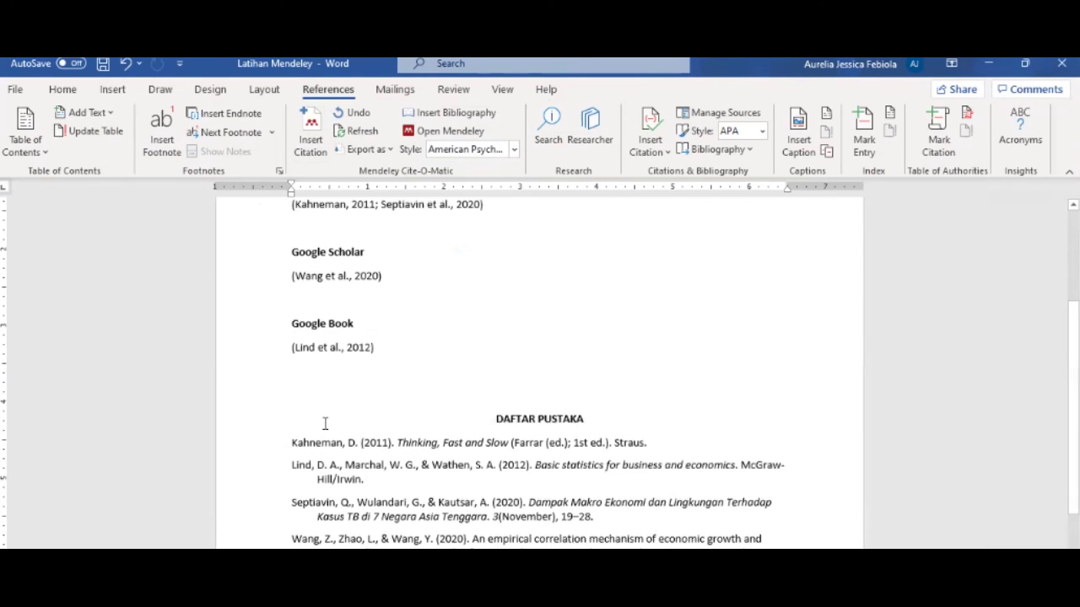
scroll(290, 379, "down", 2)
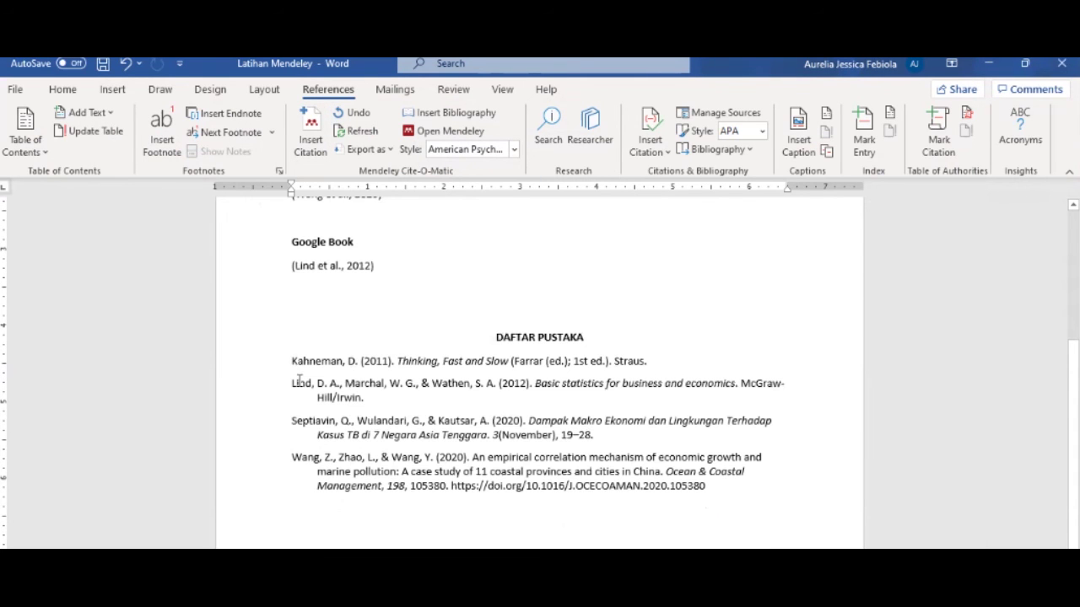
scroll(378, 306, "down", 1)
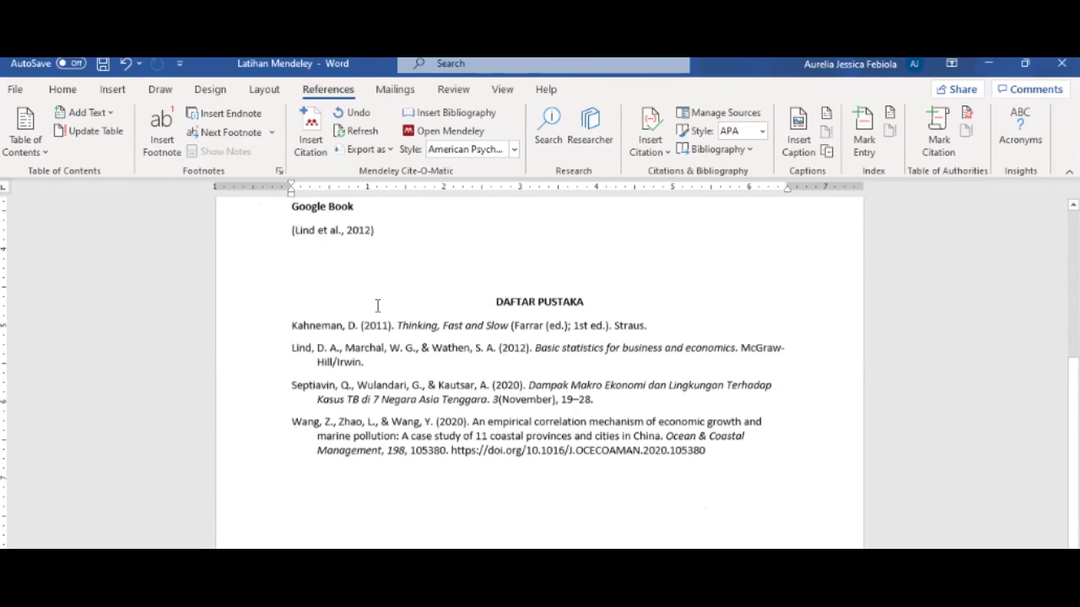
scroll(377, 305, "up", 2)
scroll(368, 309, "up", 5)
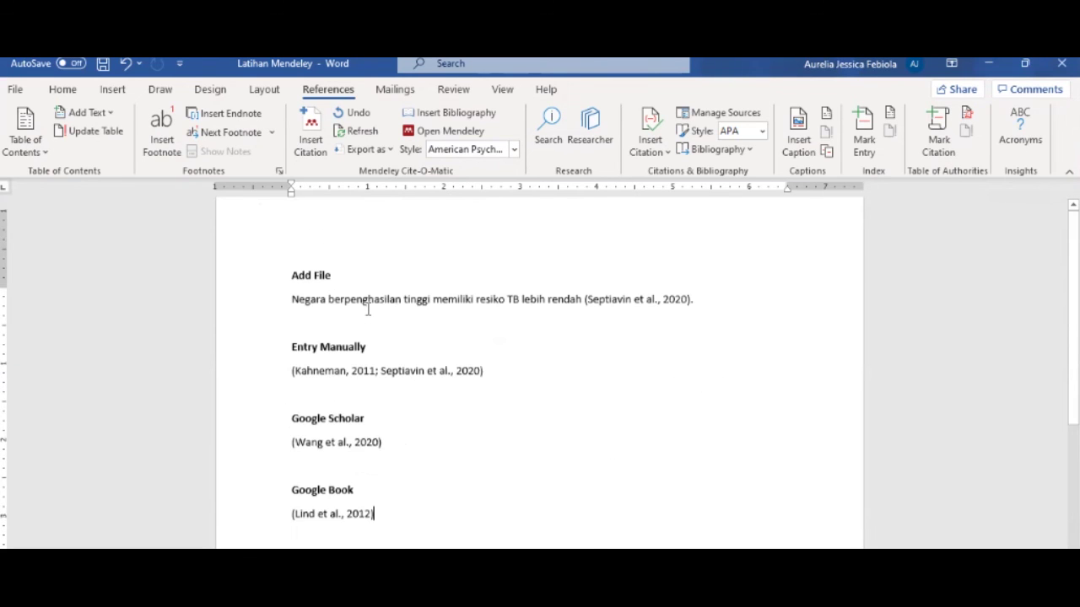
scroll(561, 423, "down", 6)
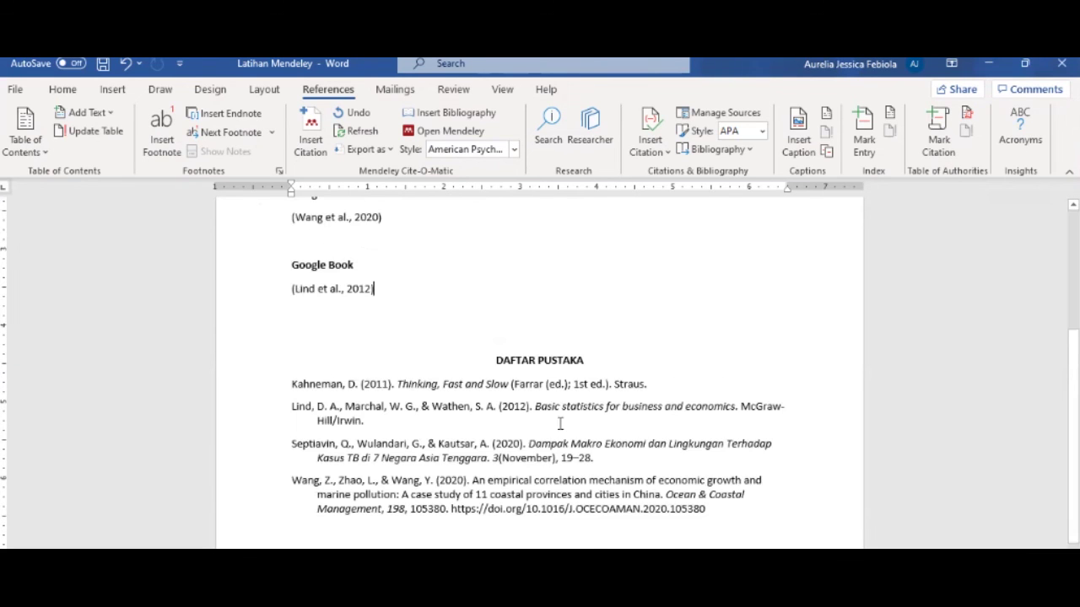
key("ctrl+a")
scroll(284, 251, "up", 6)
left_click(506, 426)
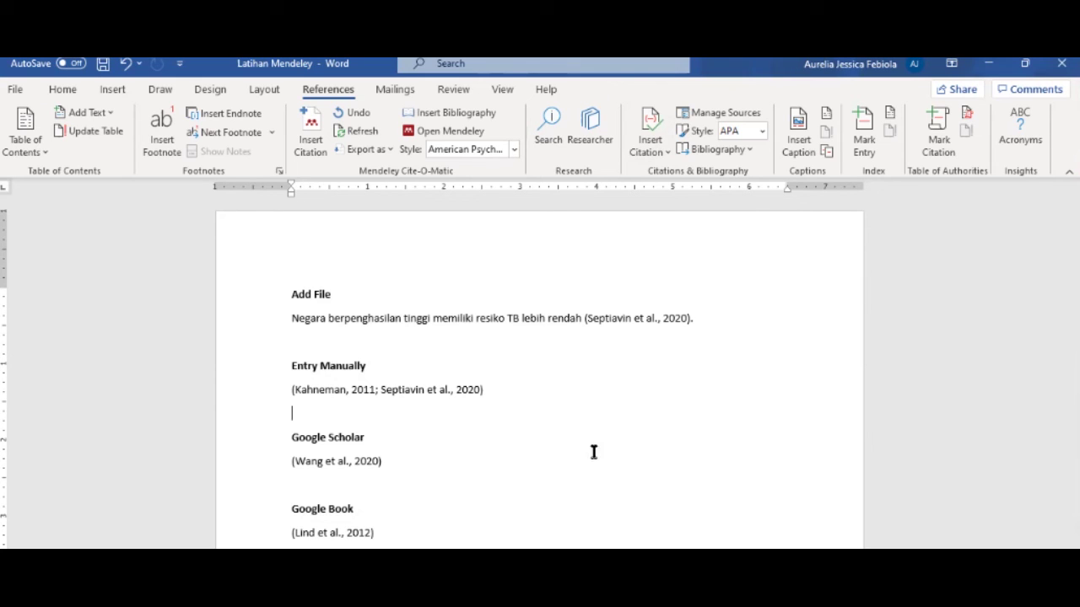
scroll(549, 523, "down", 5)
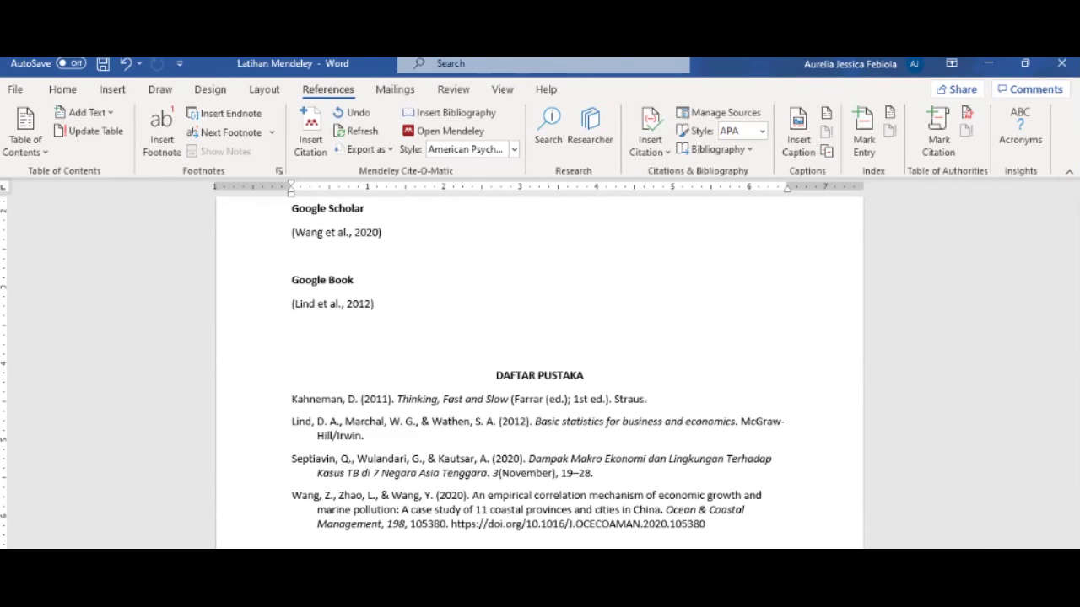
Switch to the Mendeley web library in the browser and open "Dampak Makro Ekonomi dan Lingkungan Terhadap Kasus TB di 7 Negara Asia Tenggara" for reading.
key("alt+Tab")
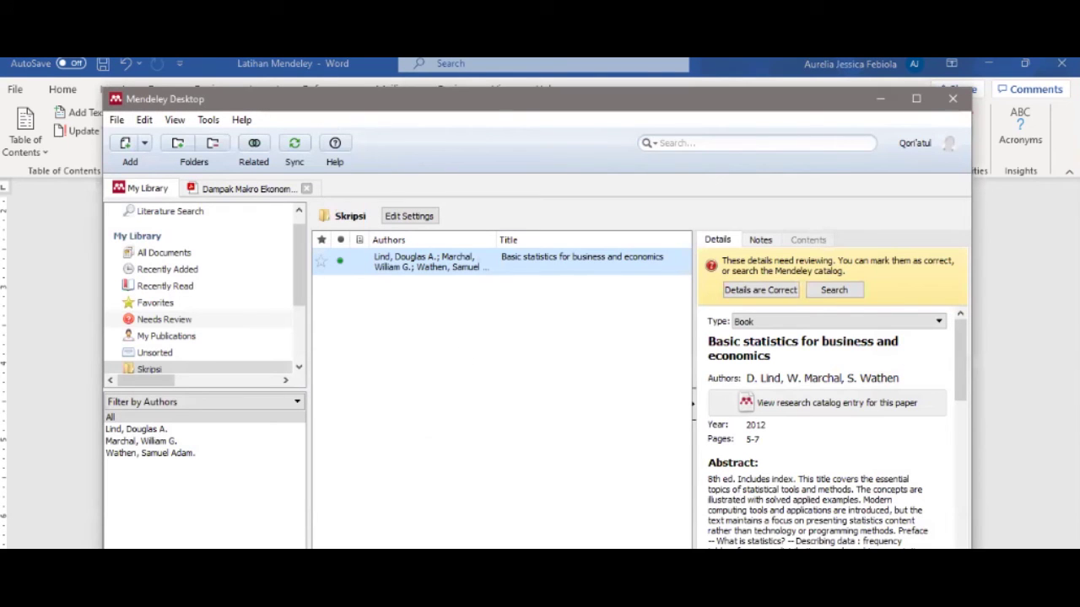
left_click(481, 604)
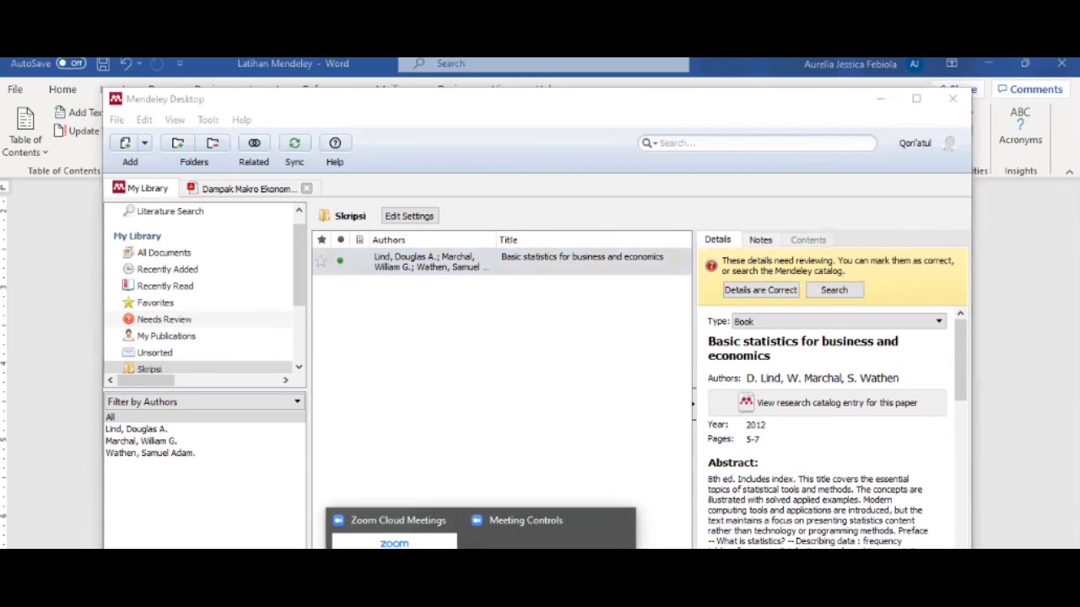
left_click(400, 604)
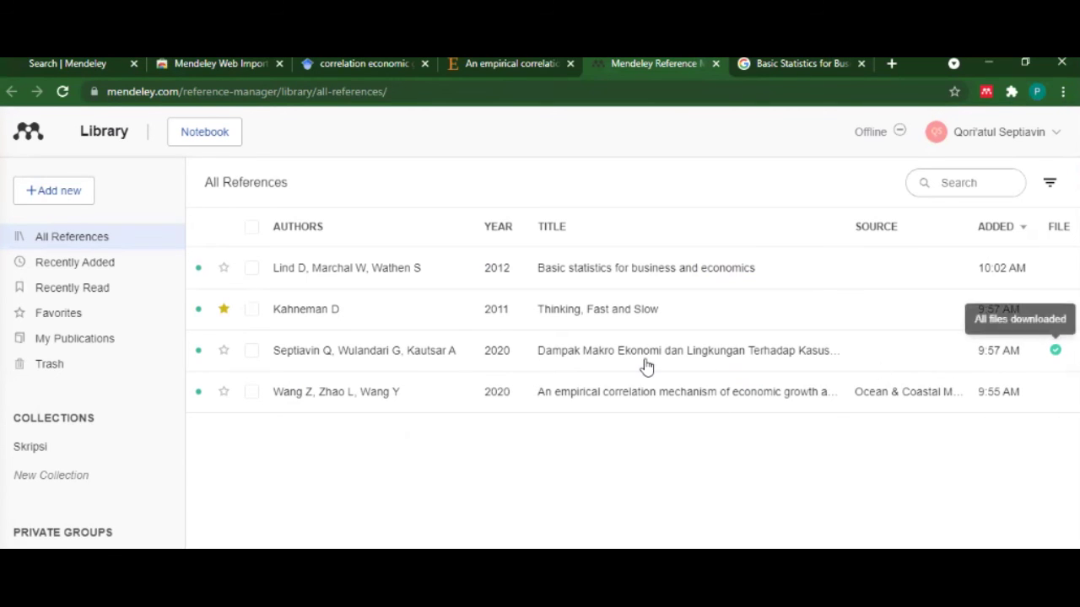
right_click(589, 364)
left_click(612, 542)
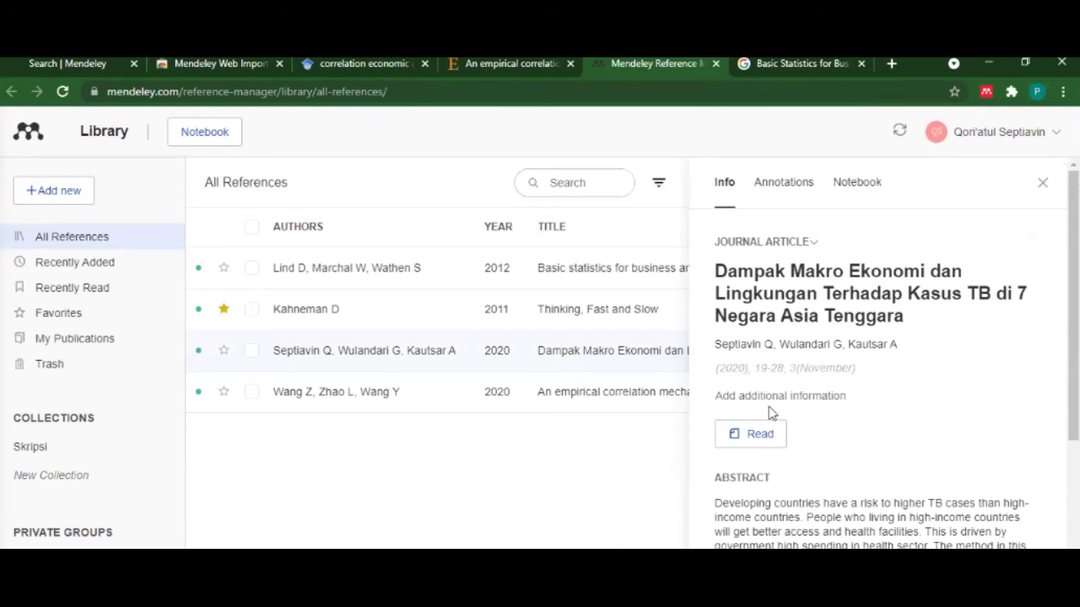
left_click(756, 439)
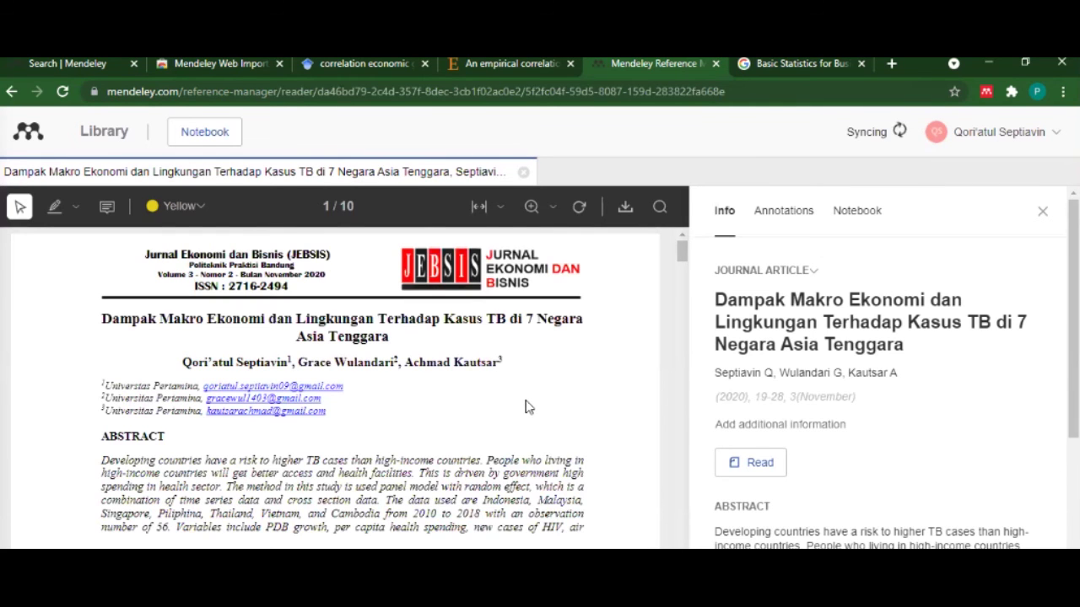
Look through the article's PDF, examining the highlighted abstract sentence with its note, the introduction, literature review and regression results.
scroll(524, 407, "down", 10)
scroll(525, 407, "up", 1)
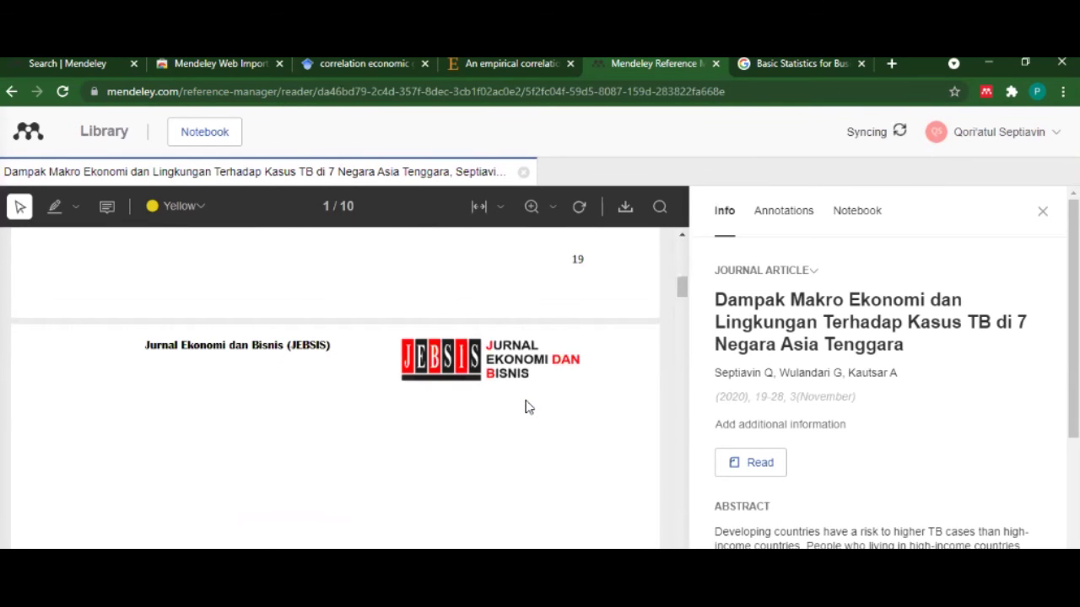
scroll(265, 364, "up", 3)
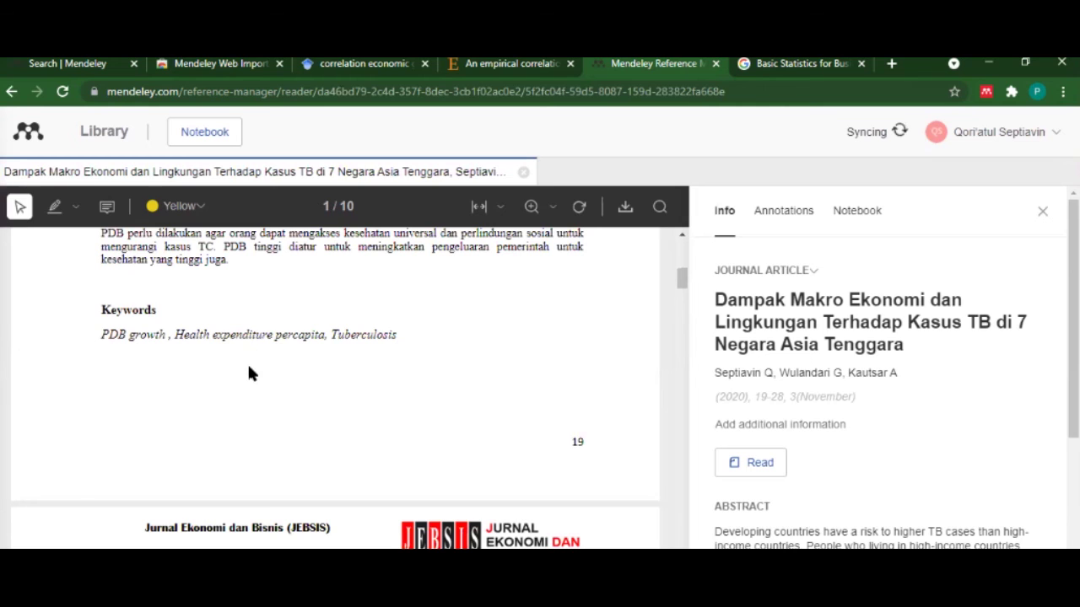
scroll(248, 403, "up", 5)
scroll(610, 492, "down", 1)
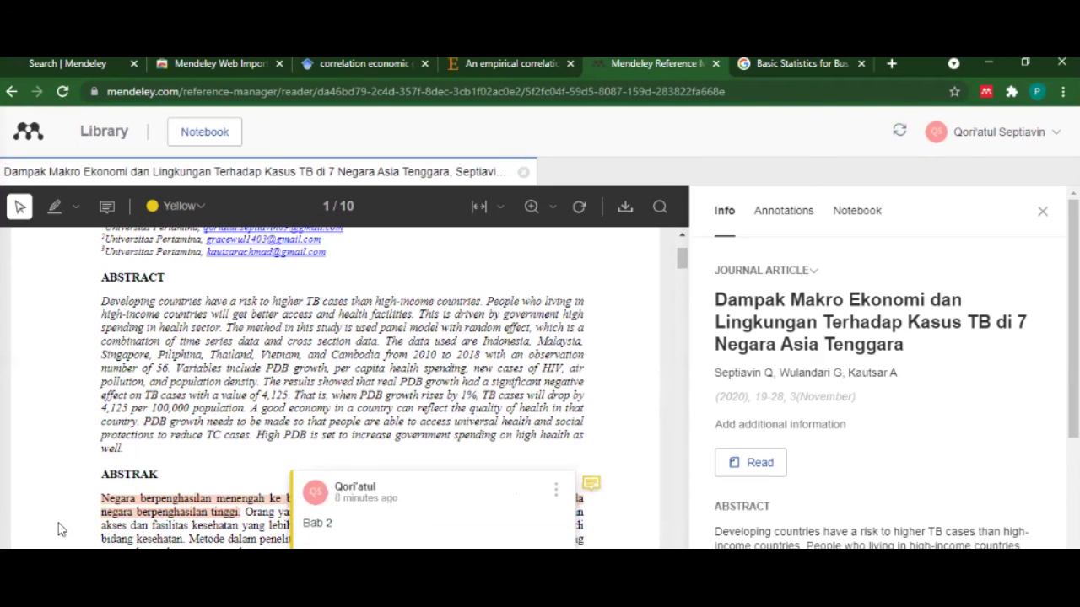
scroll(72, 515, "down", 10)
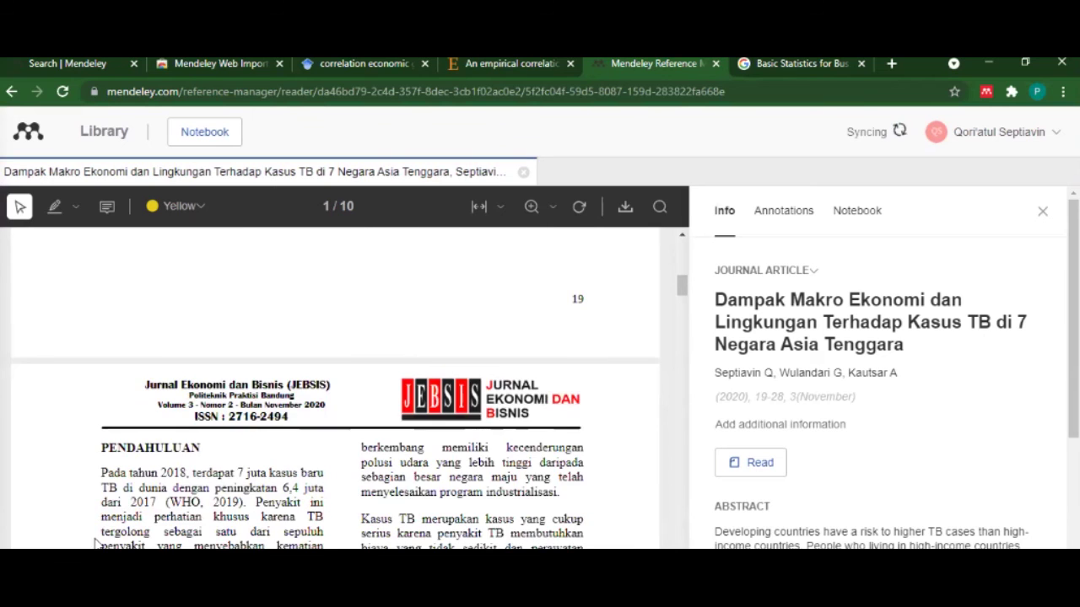
scroll(96, 538, "down", 3)
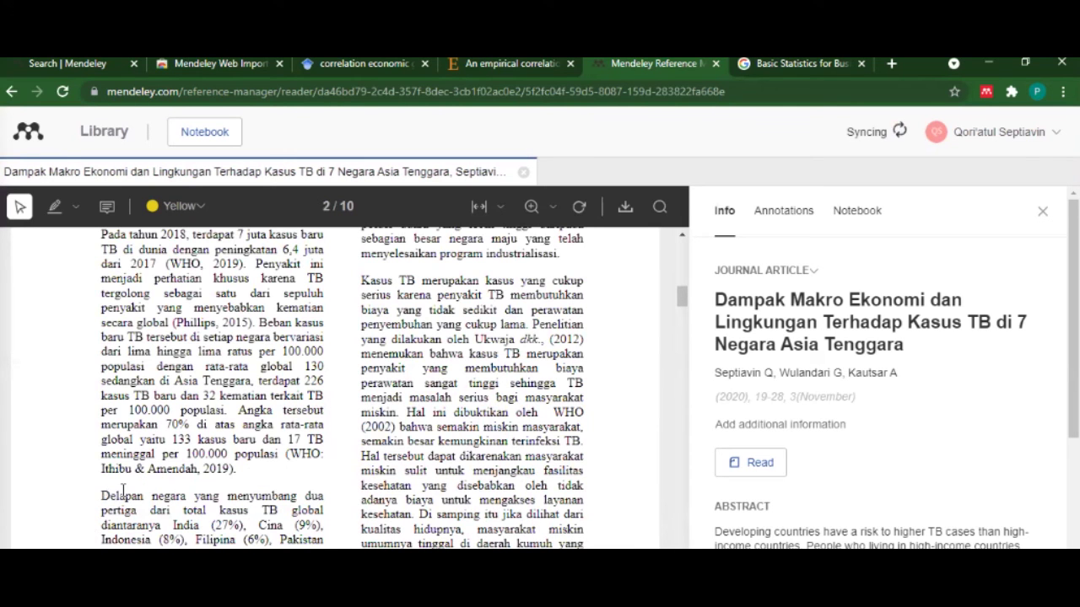
scroll(124, 491, "down", 3)
scroll(409, 310, "down", 5)
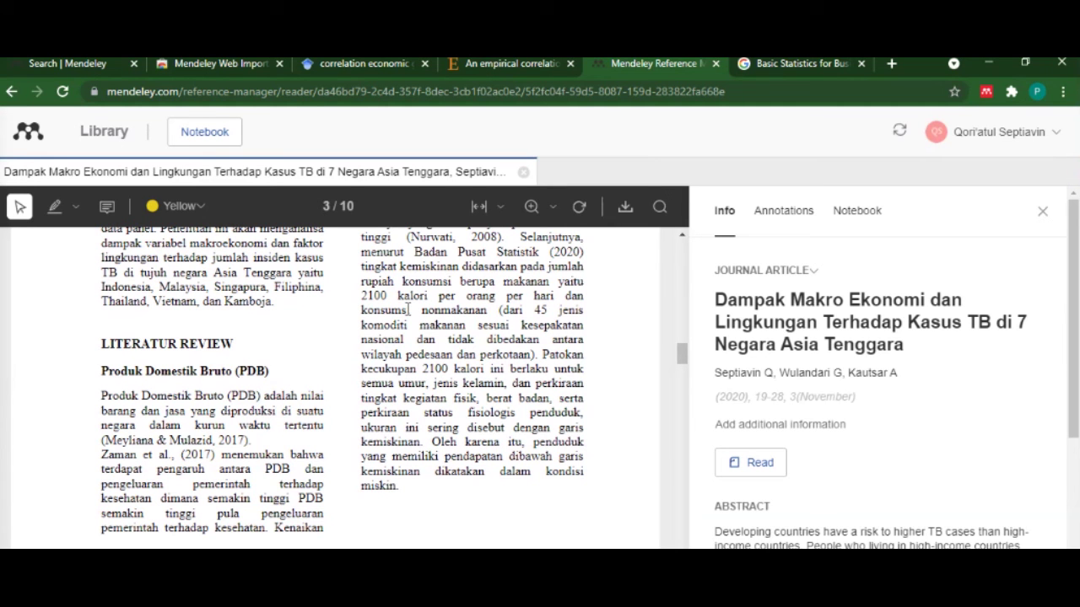
scroll(384, 372, "up", 4)
scroll(384, 371, "up", 10)
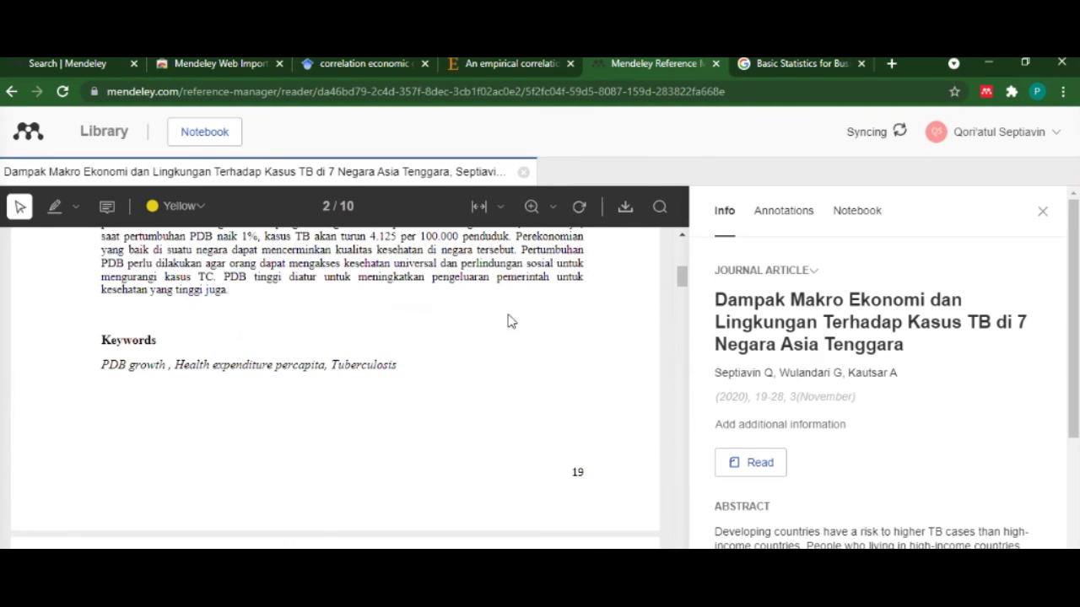
scroll(602, 316, "up", 3)
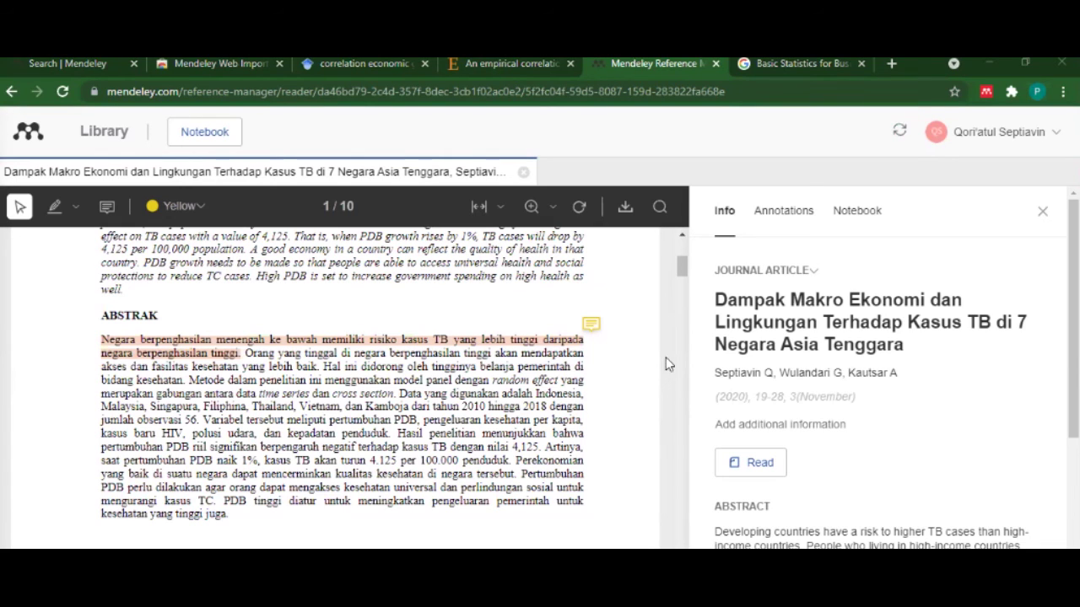
left_click_drag(685, 269, 685, 250)
left_click(682, 462)
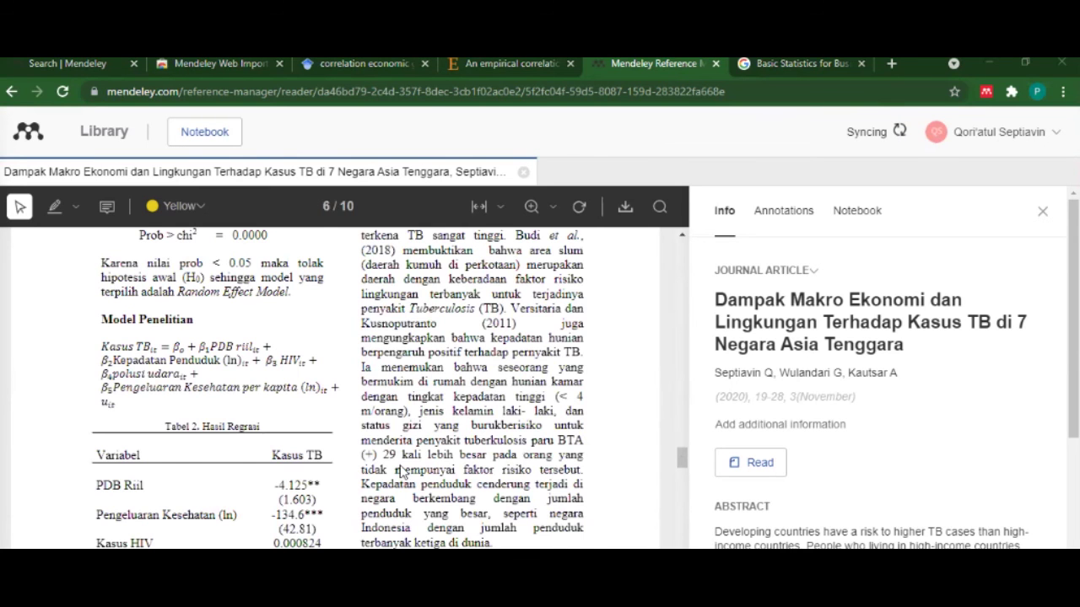
scroll(402, 473, "down", 3)
scroll(402, 473, "down", 3)
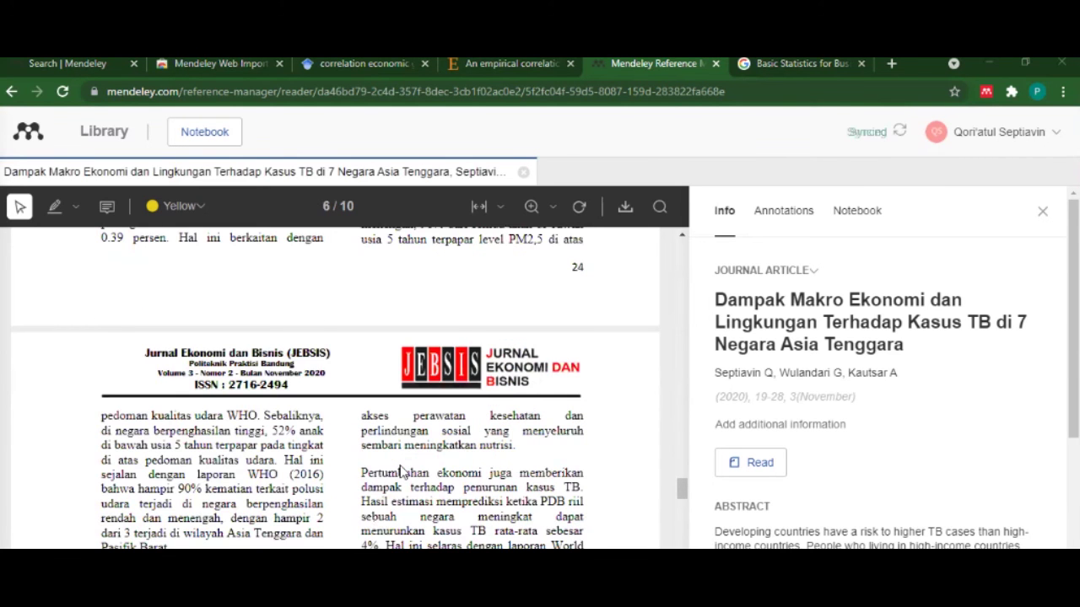
scroll(402, 473, "down", 3)
Revisit the ScienceDirect article and the Google Scholar results, and return to the Word document to review its citations and bibliography.
left_click(521, 67)
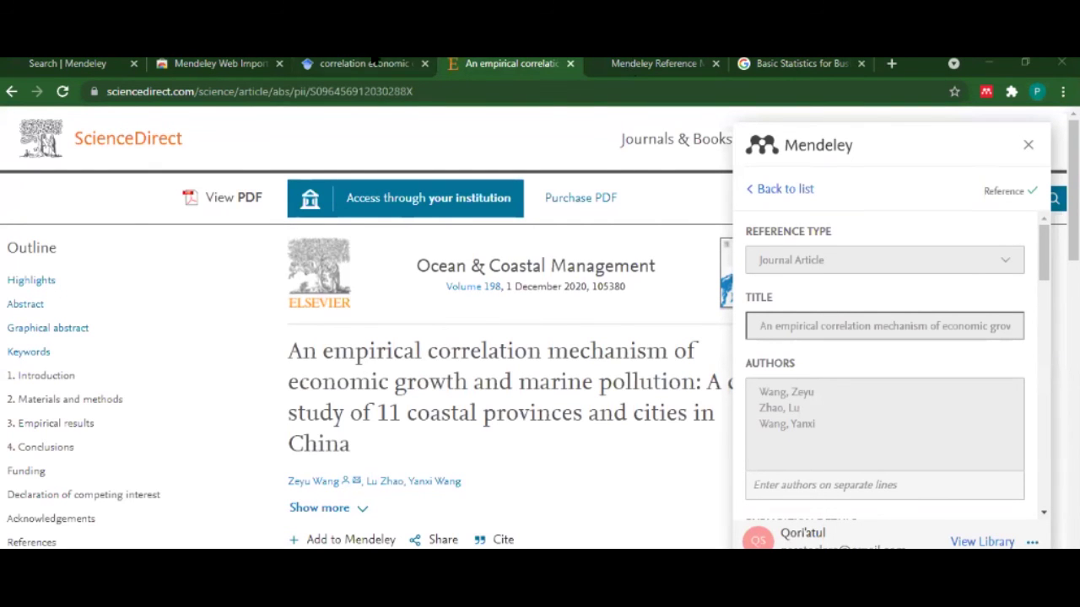
left_click(368, 63)
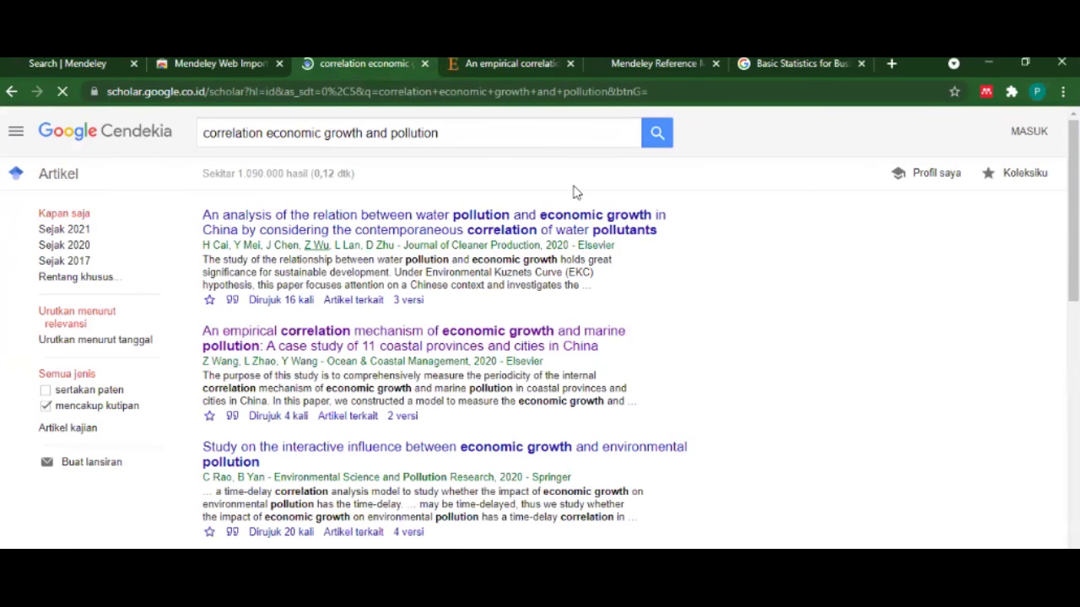
key("alt+Tab")
scroll(338, 409, "up", 3)
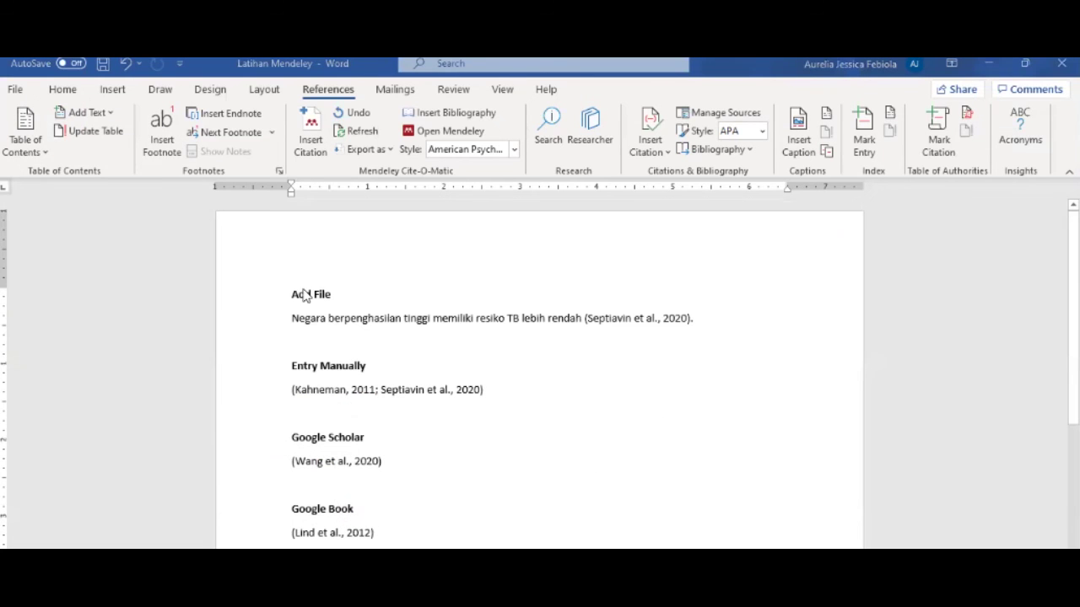
scroll(393, 422, "down", 3)
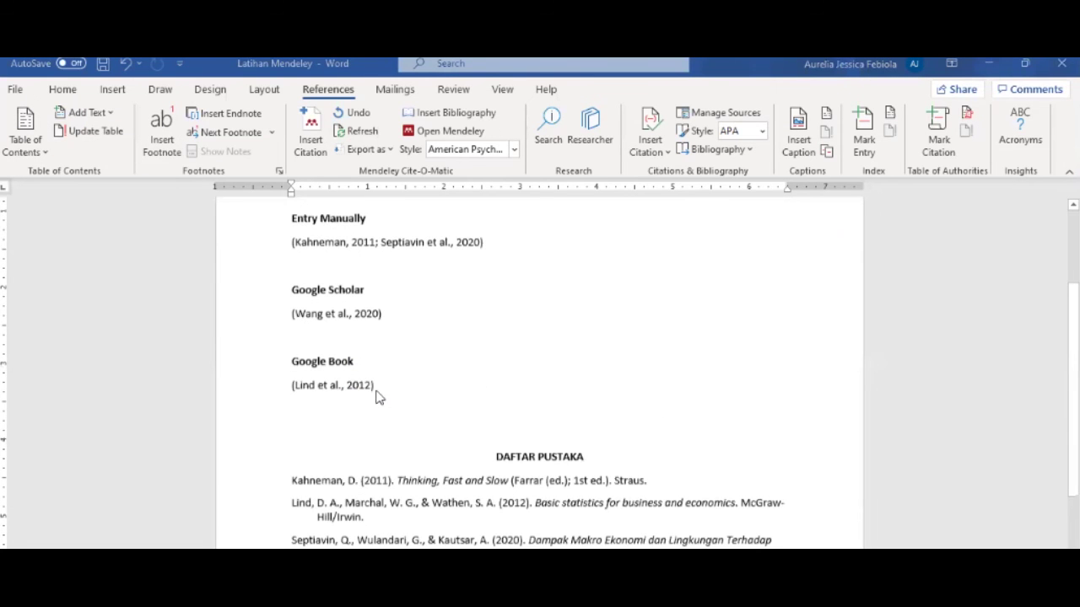